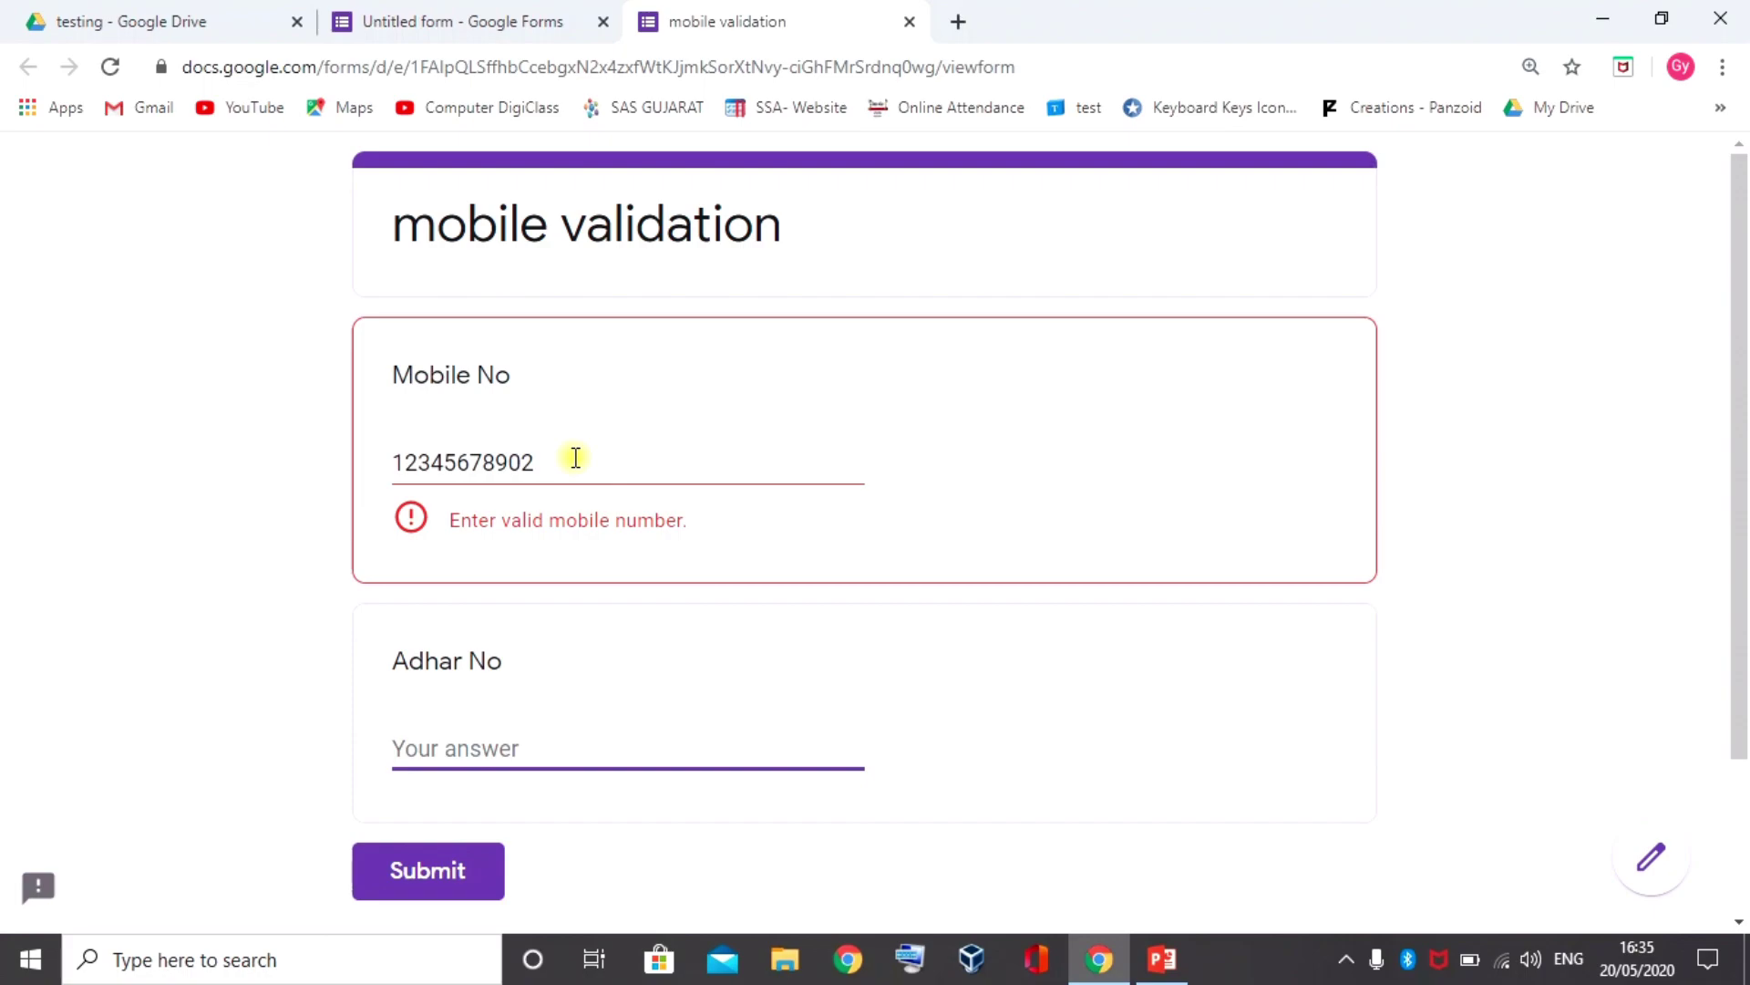
left_click(575, 457)
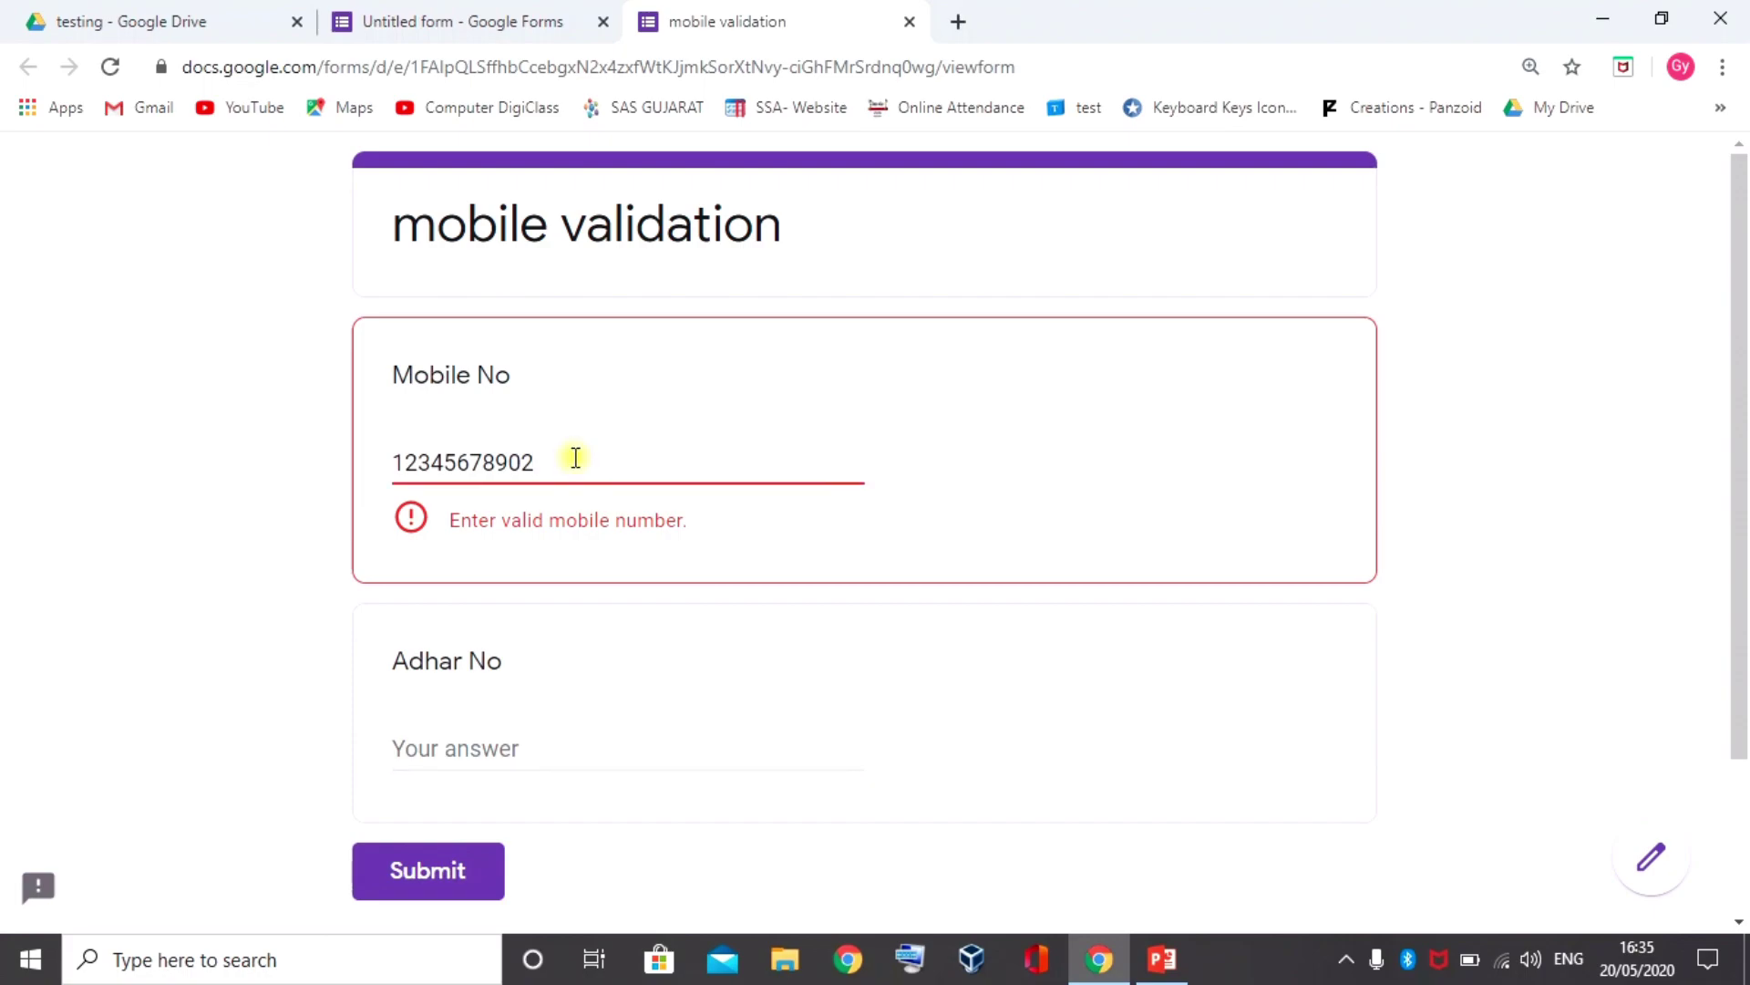
key("BackSpace")
key("BackSpace")
key("BackSpace")
key("BackSpace")
key("BackSpace")
key("BackSpace")
key("BackSpace")
key("BackSpace")
key("BackSpace")
key("BackSpace")
key("BackSpace")
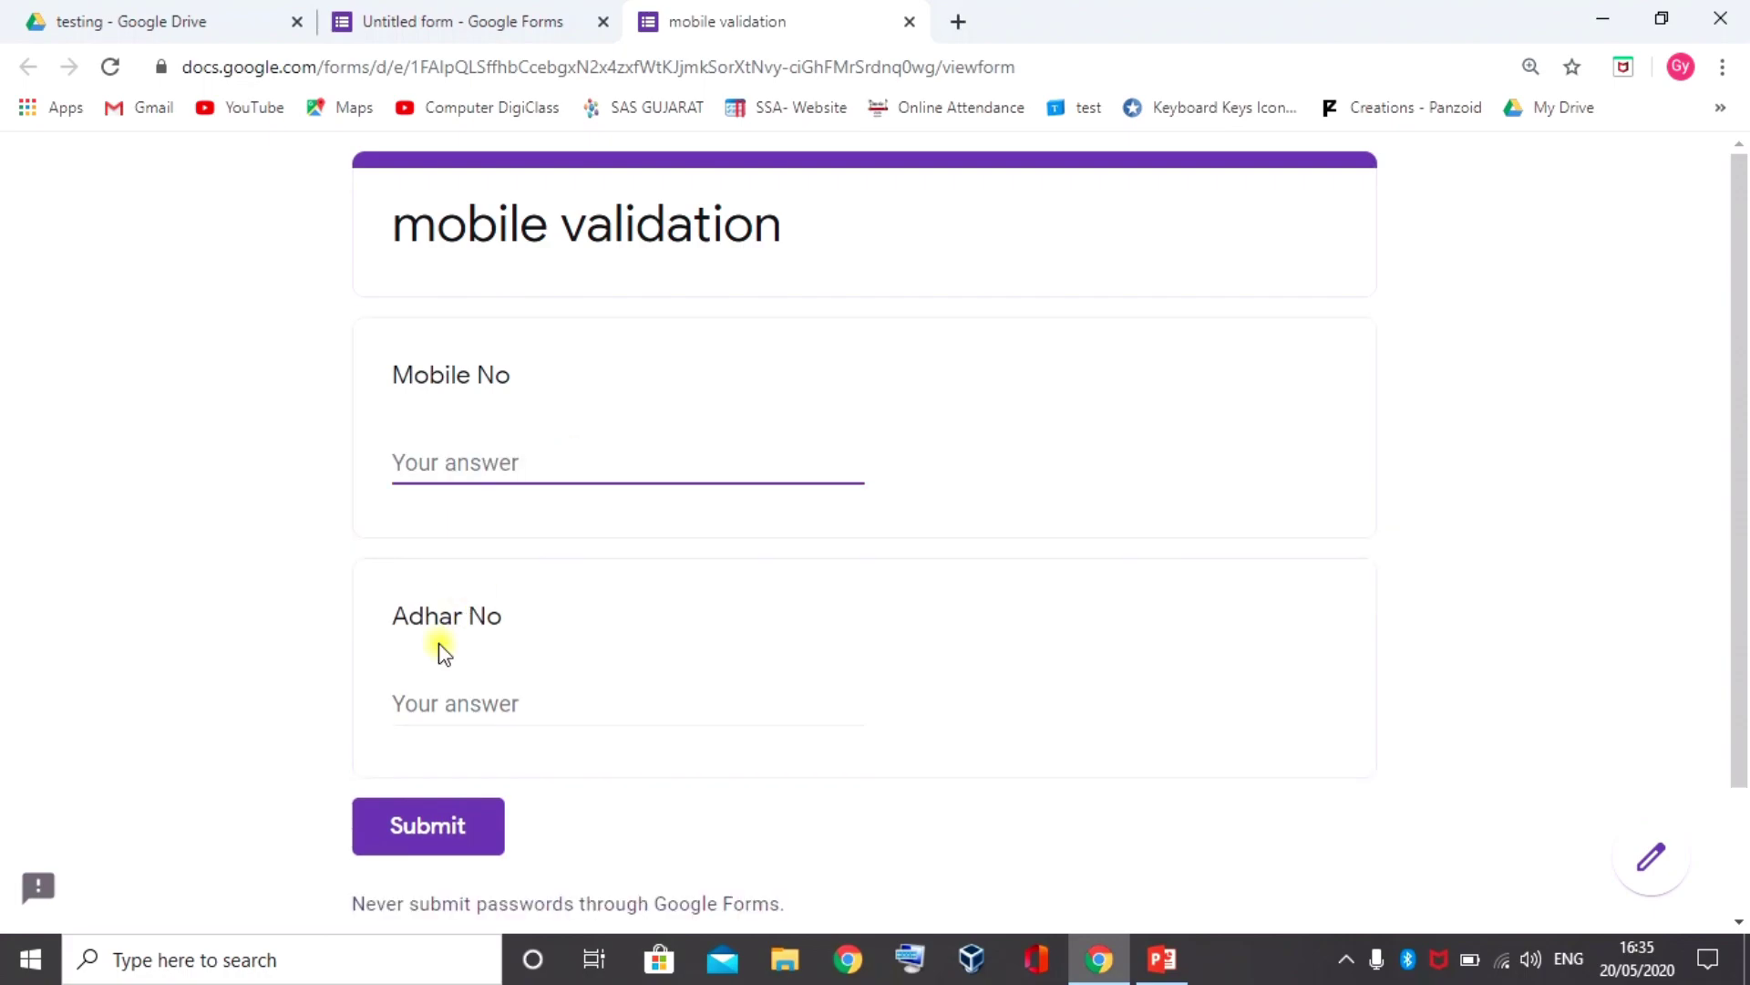
left_click(436, 701)
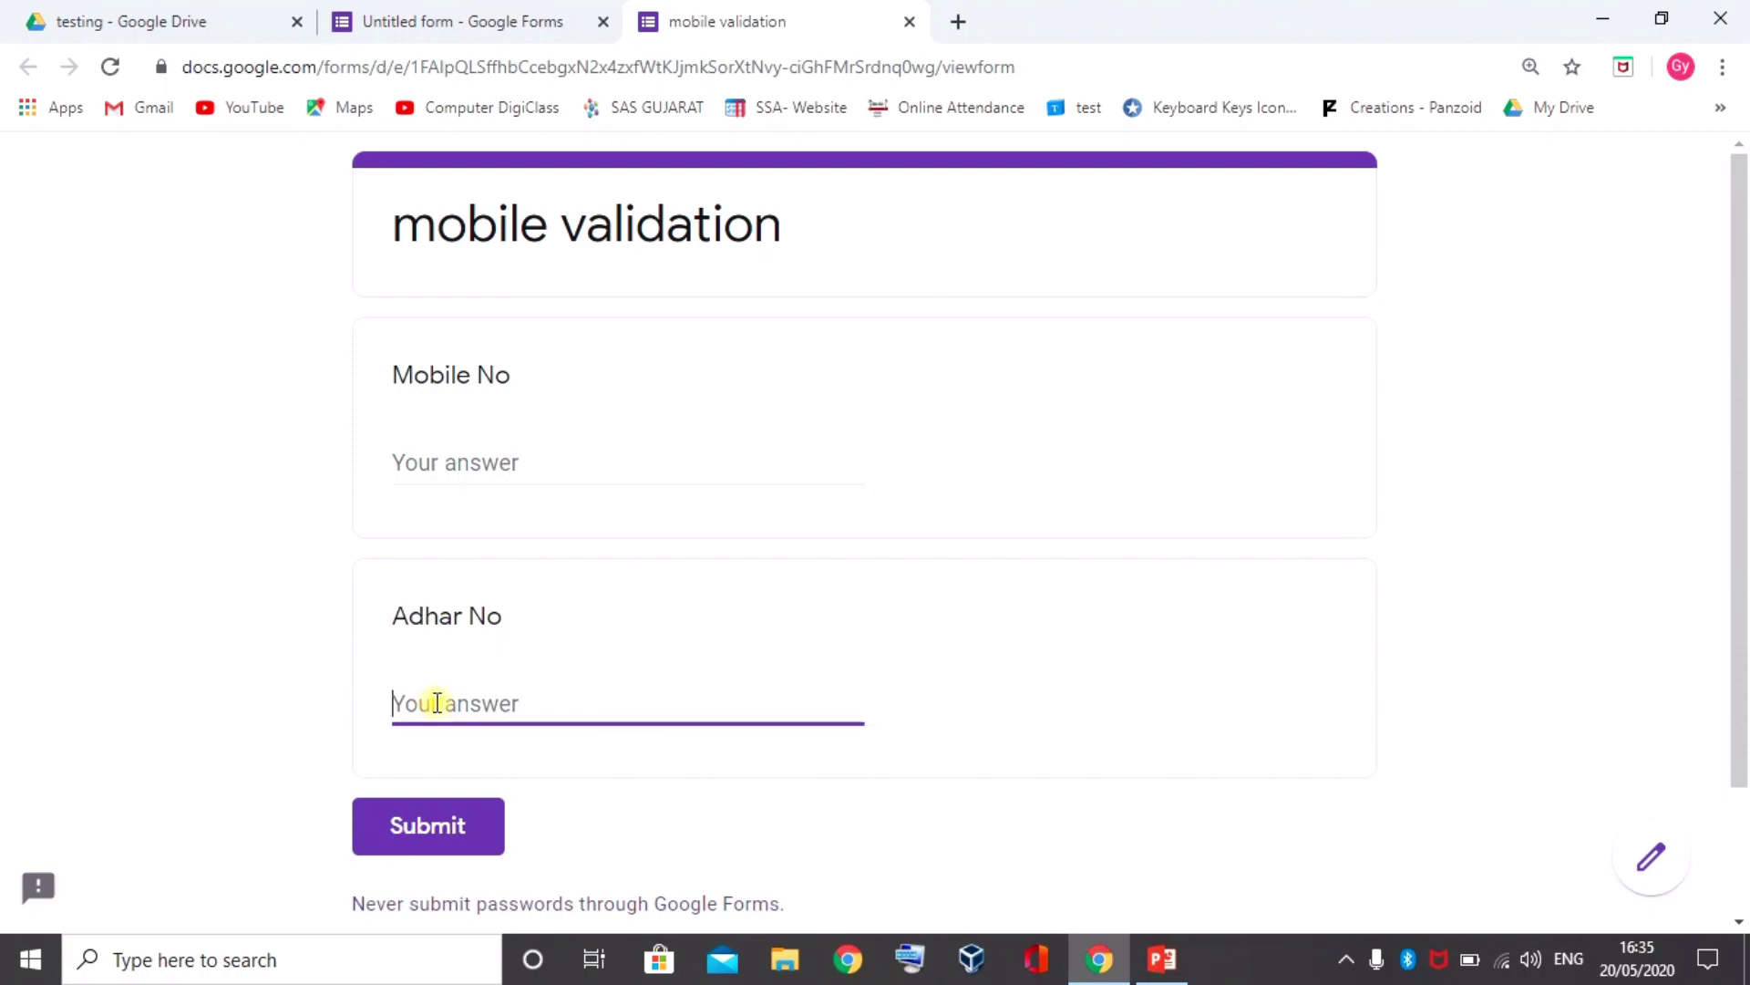
type("1234567890987")
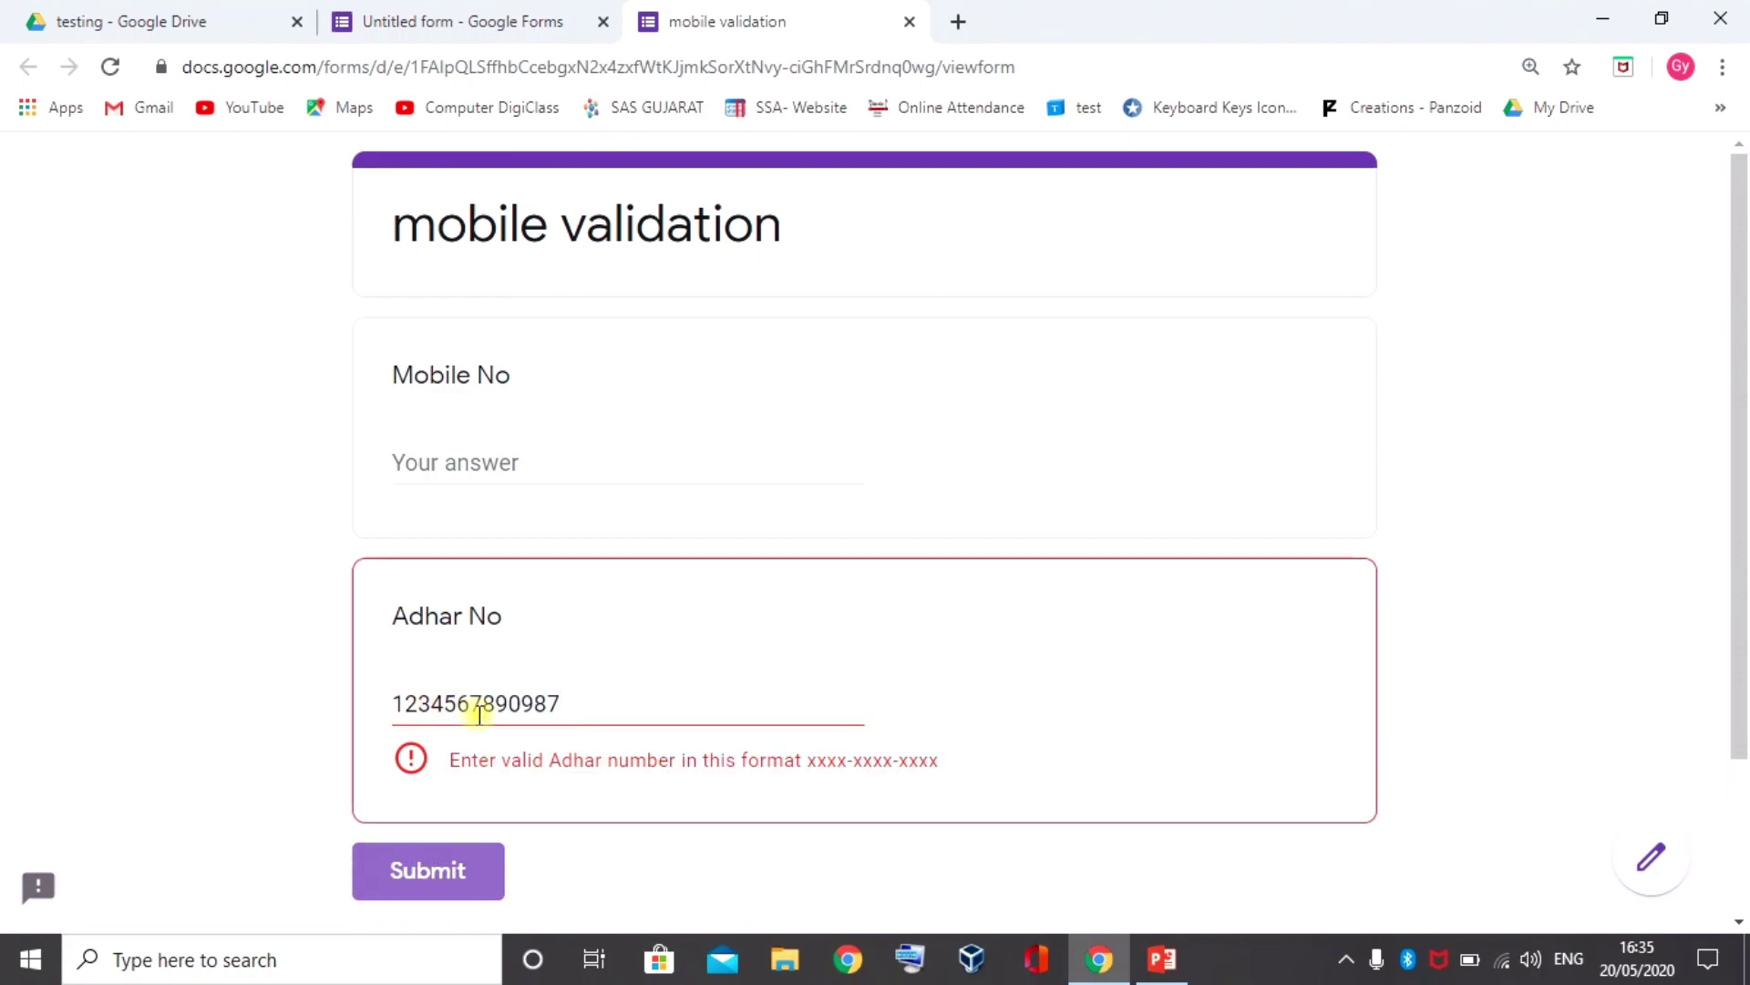
left_click(580, 702)
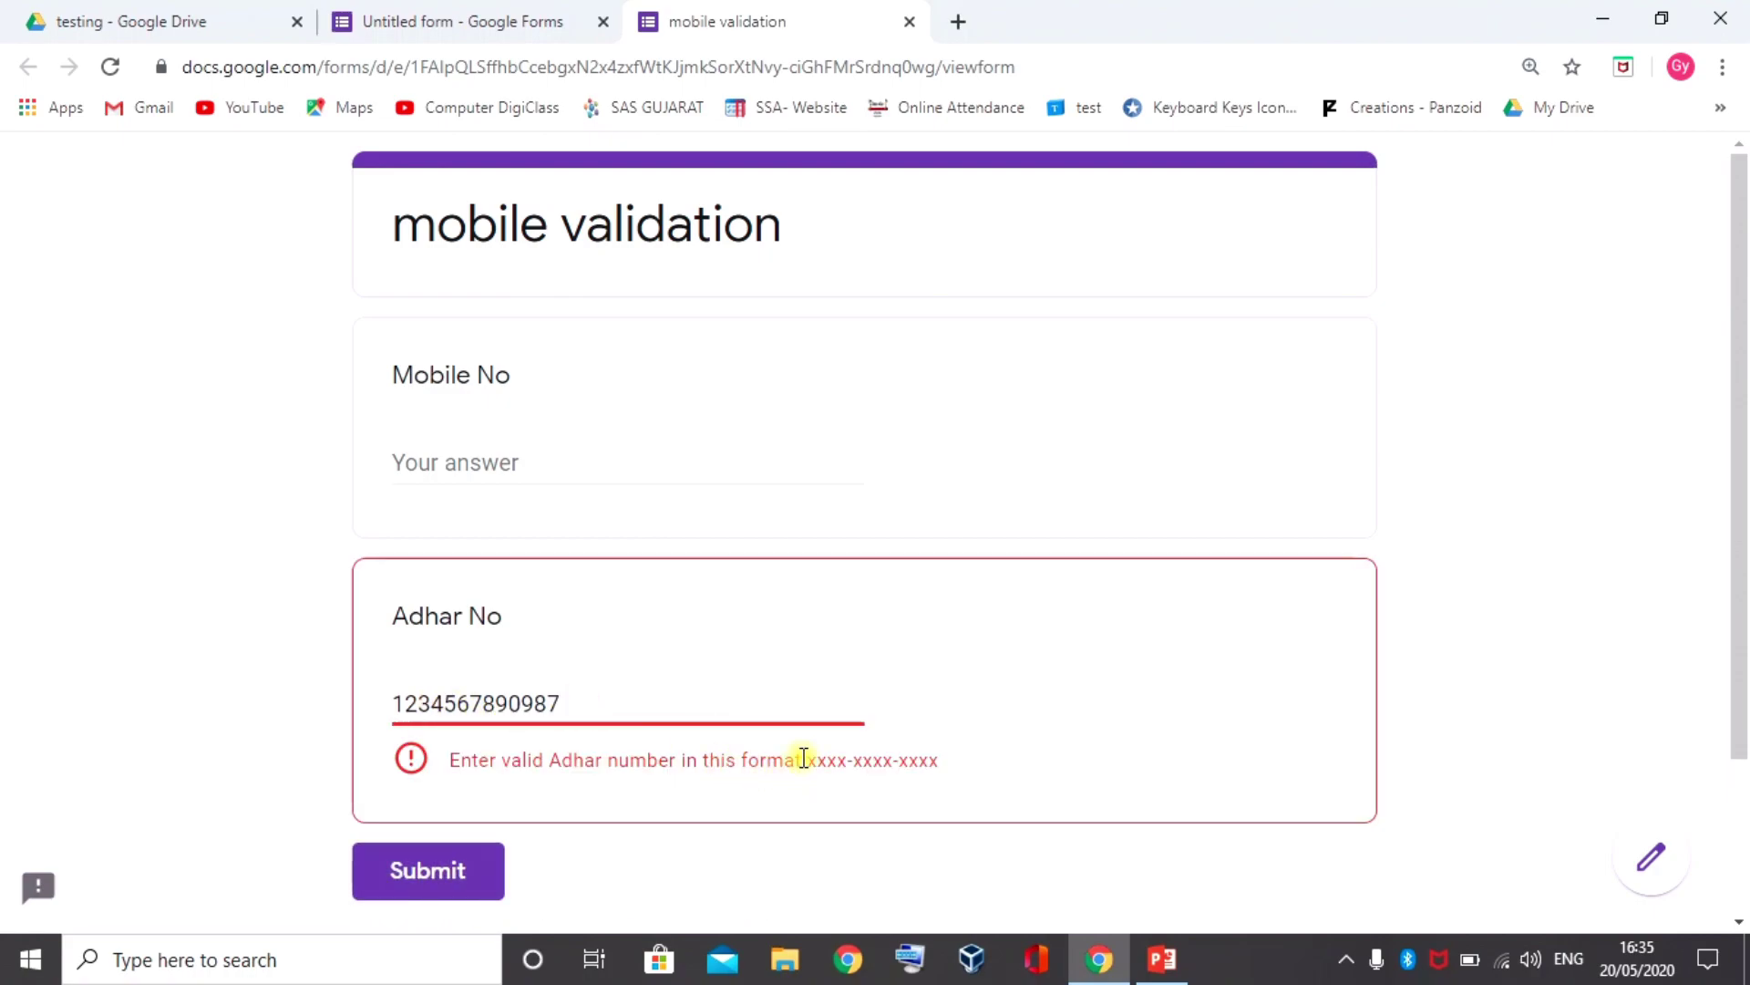
left_click_drag(809, 760, 949, 762)
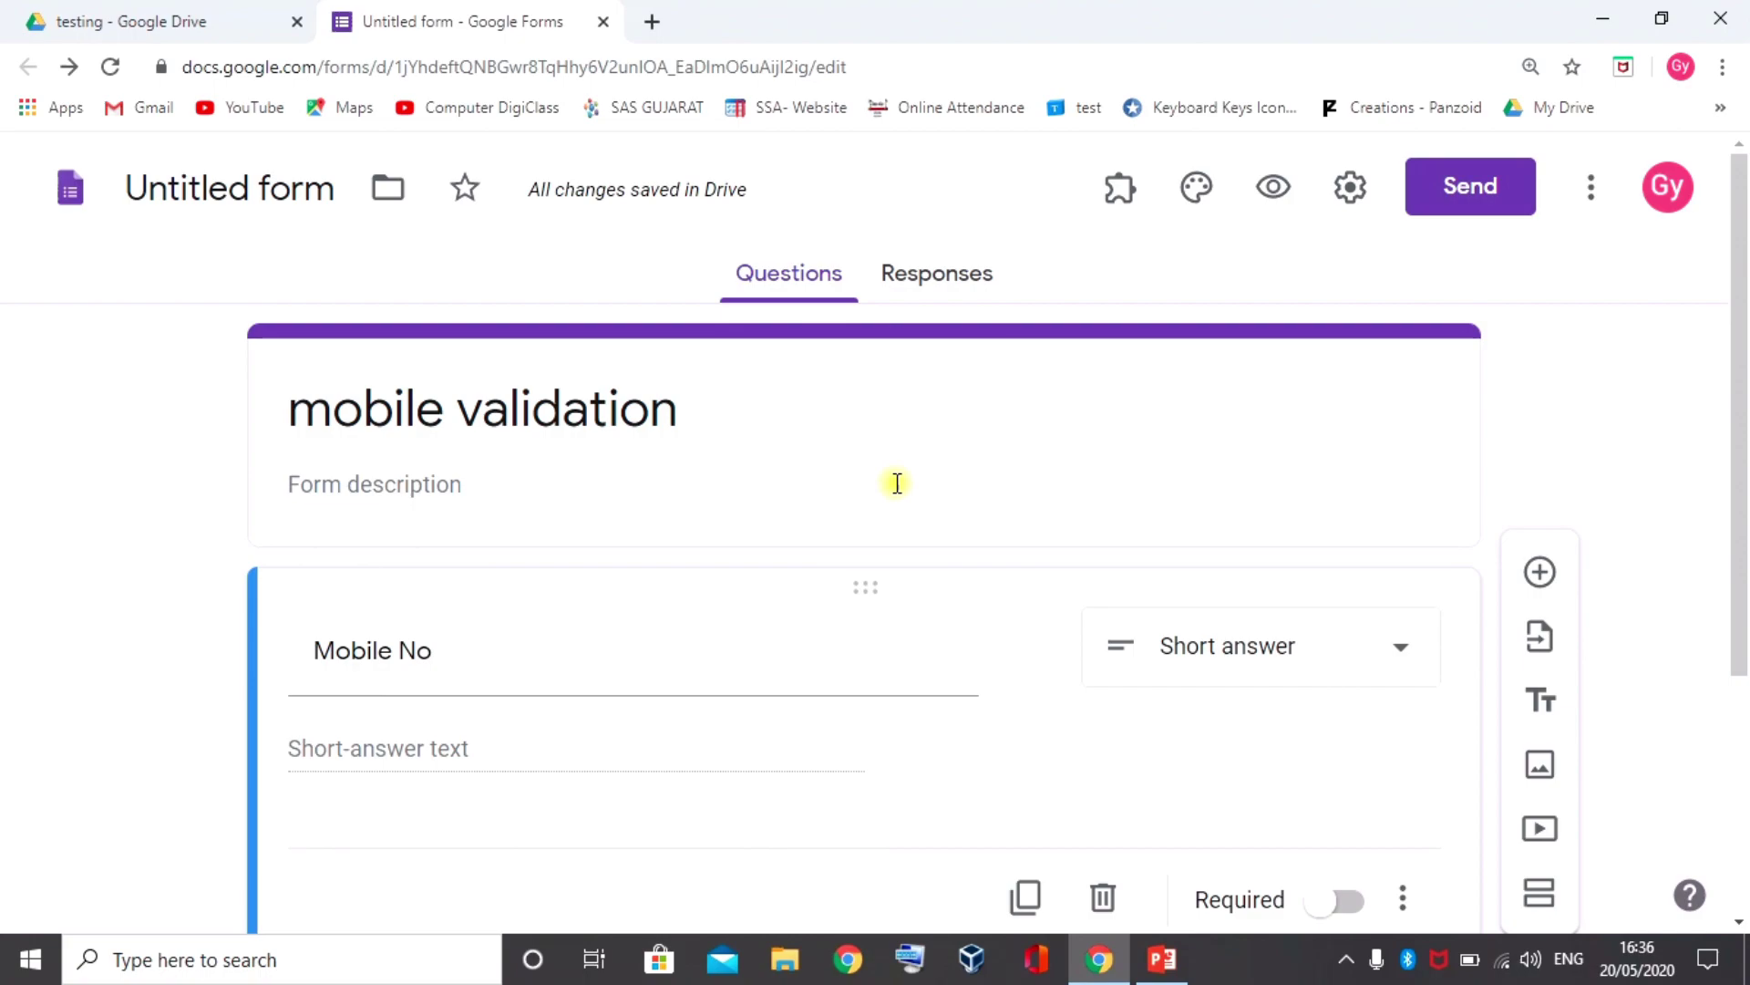
Turn on response validation for the Mobile No question from its more-options menu
scroll(897, 483, "down", 1)
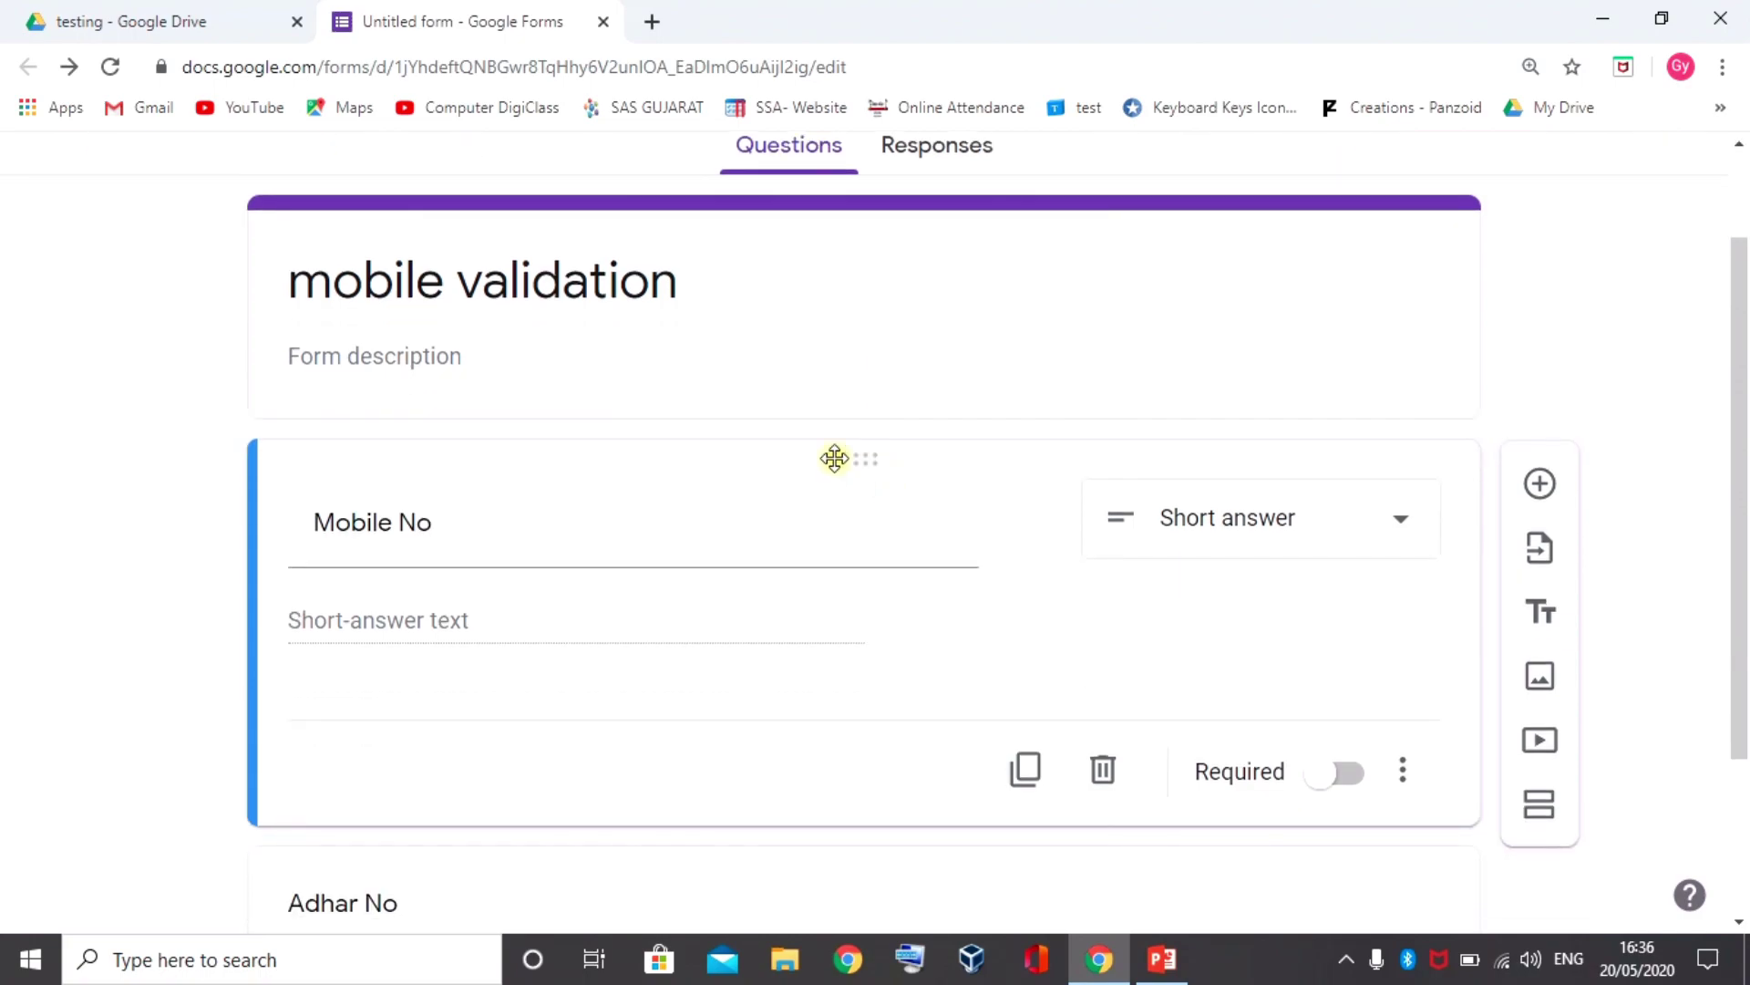
triple_click(674, 519)
scroll(674, 519, "down", 1)
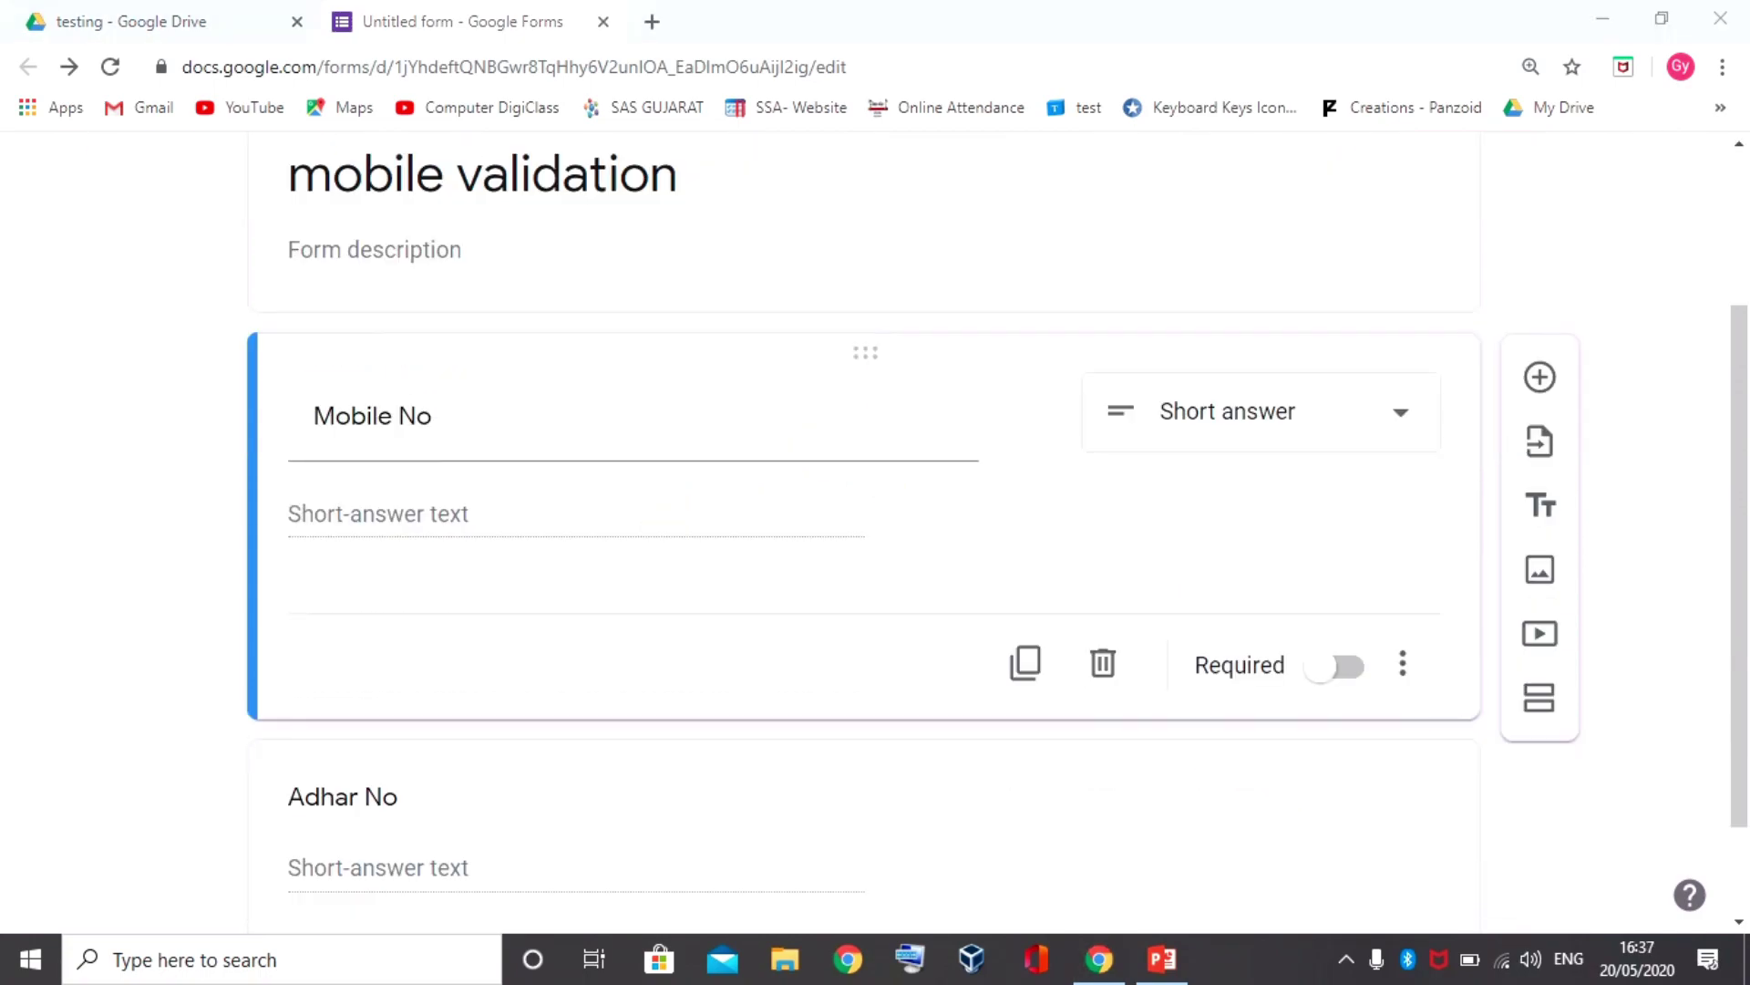
left_click(1398, 671)
scroll(1564, 747, "down", 1)
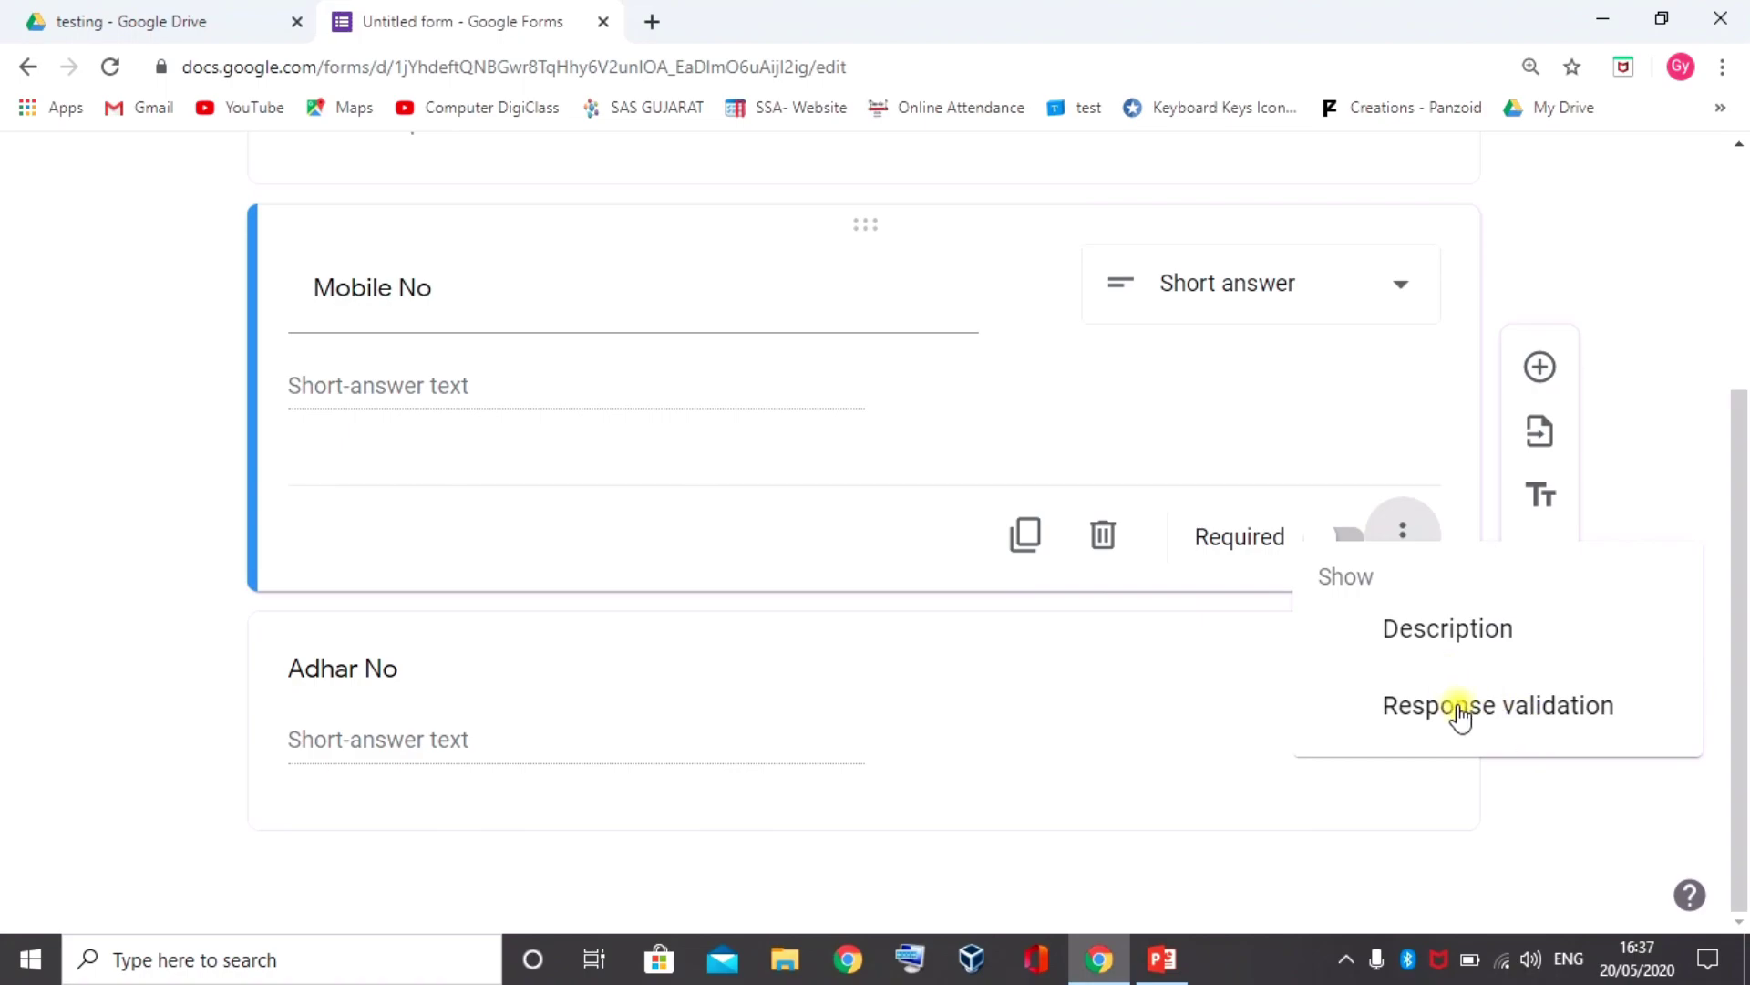
left_click(1520, 714)
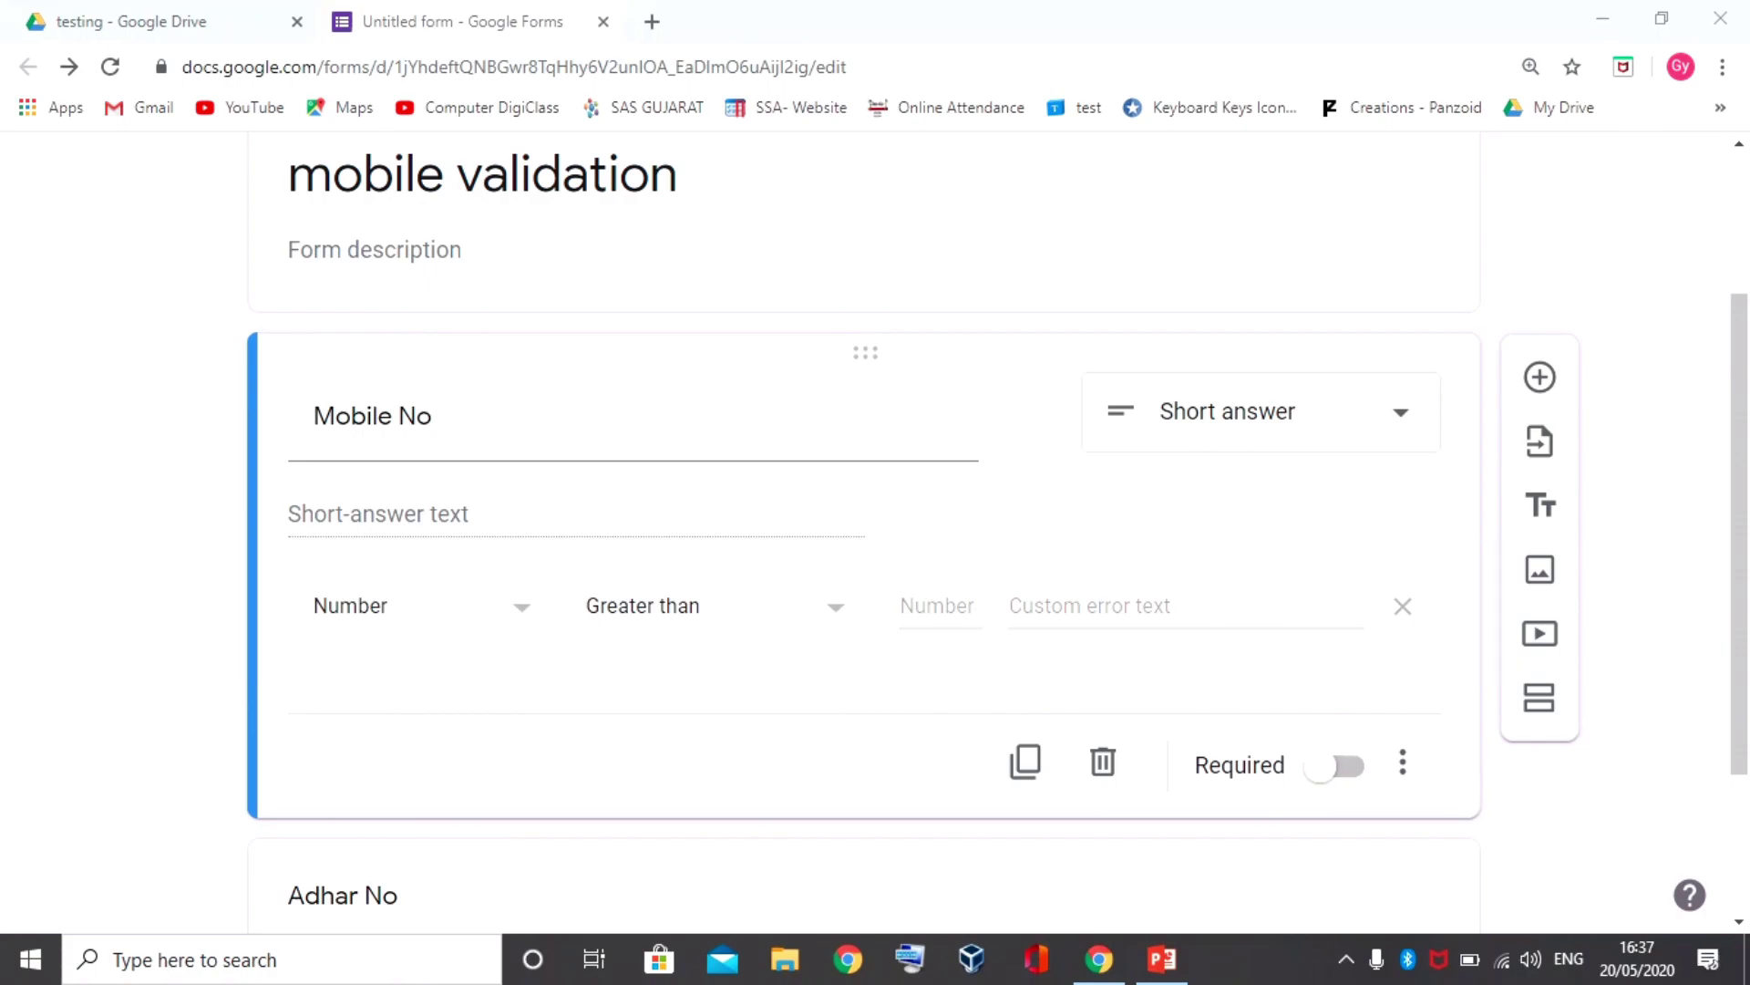
left_click(522, 606)
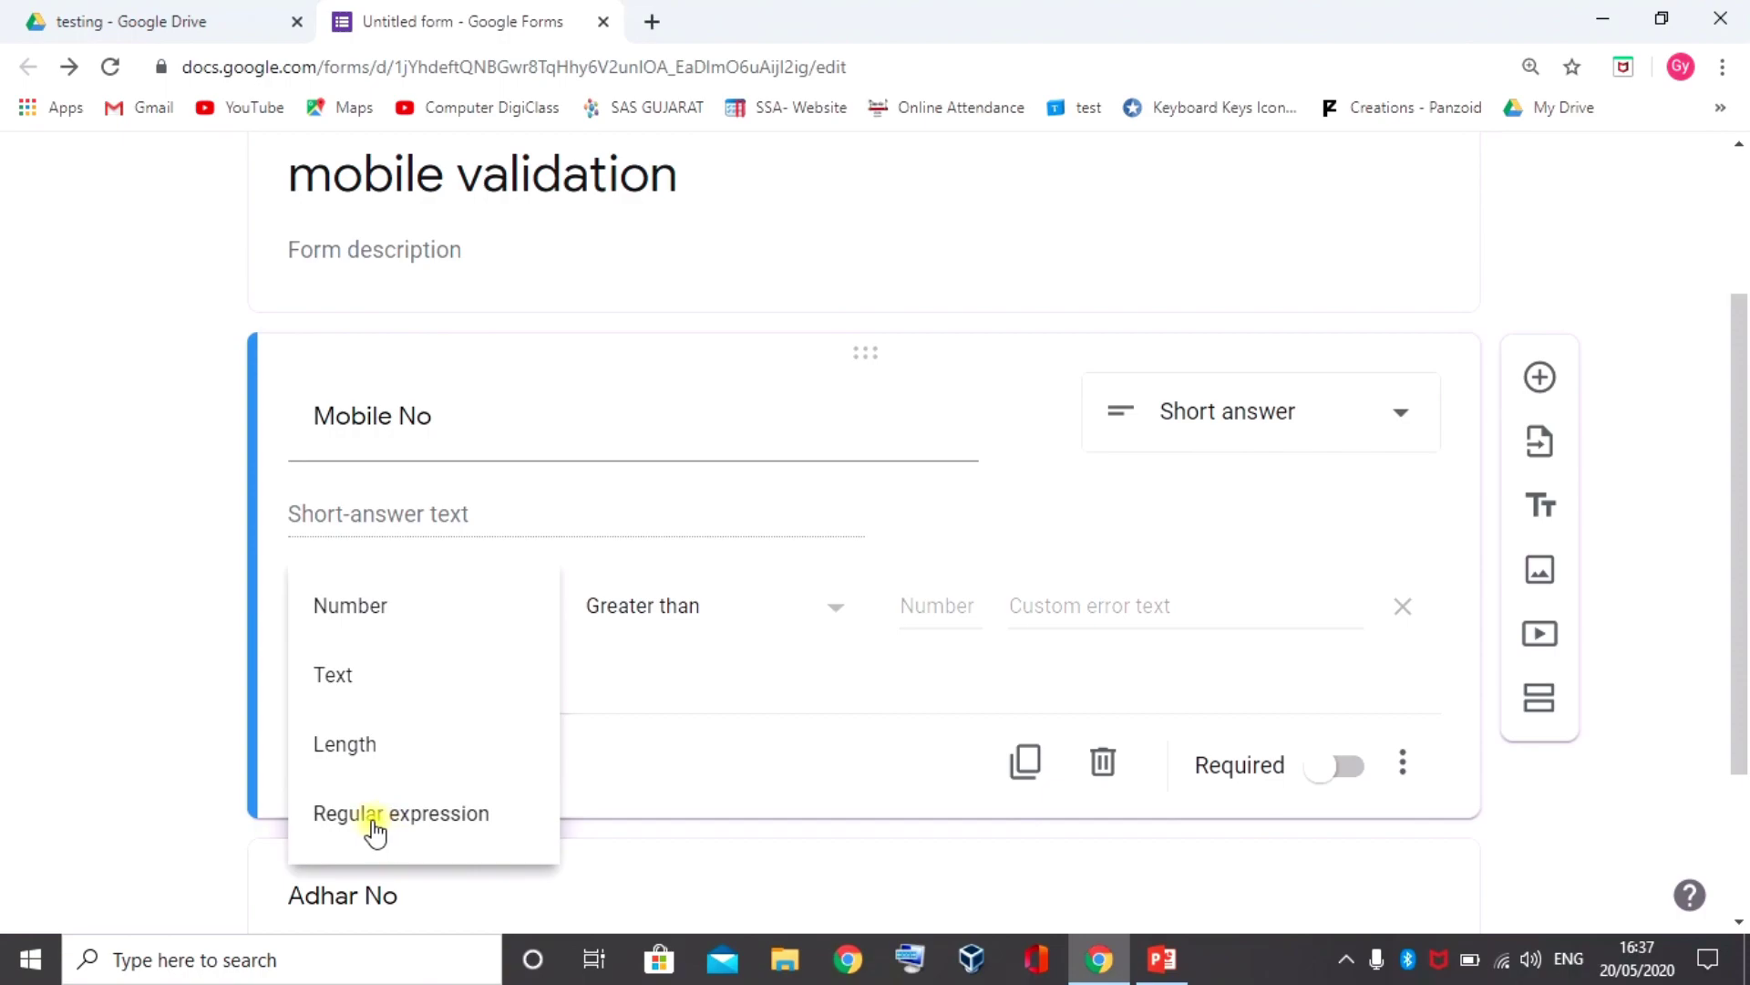
Set the Mobile No validation type to Regular expression with the Matches condition
left_click(436, 825)
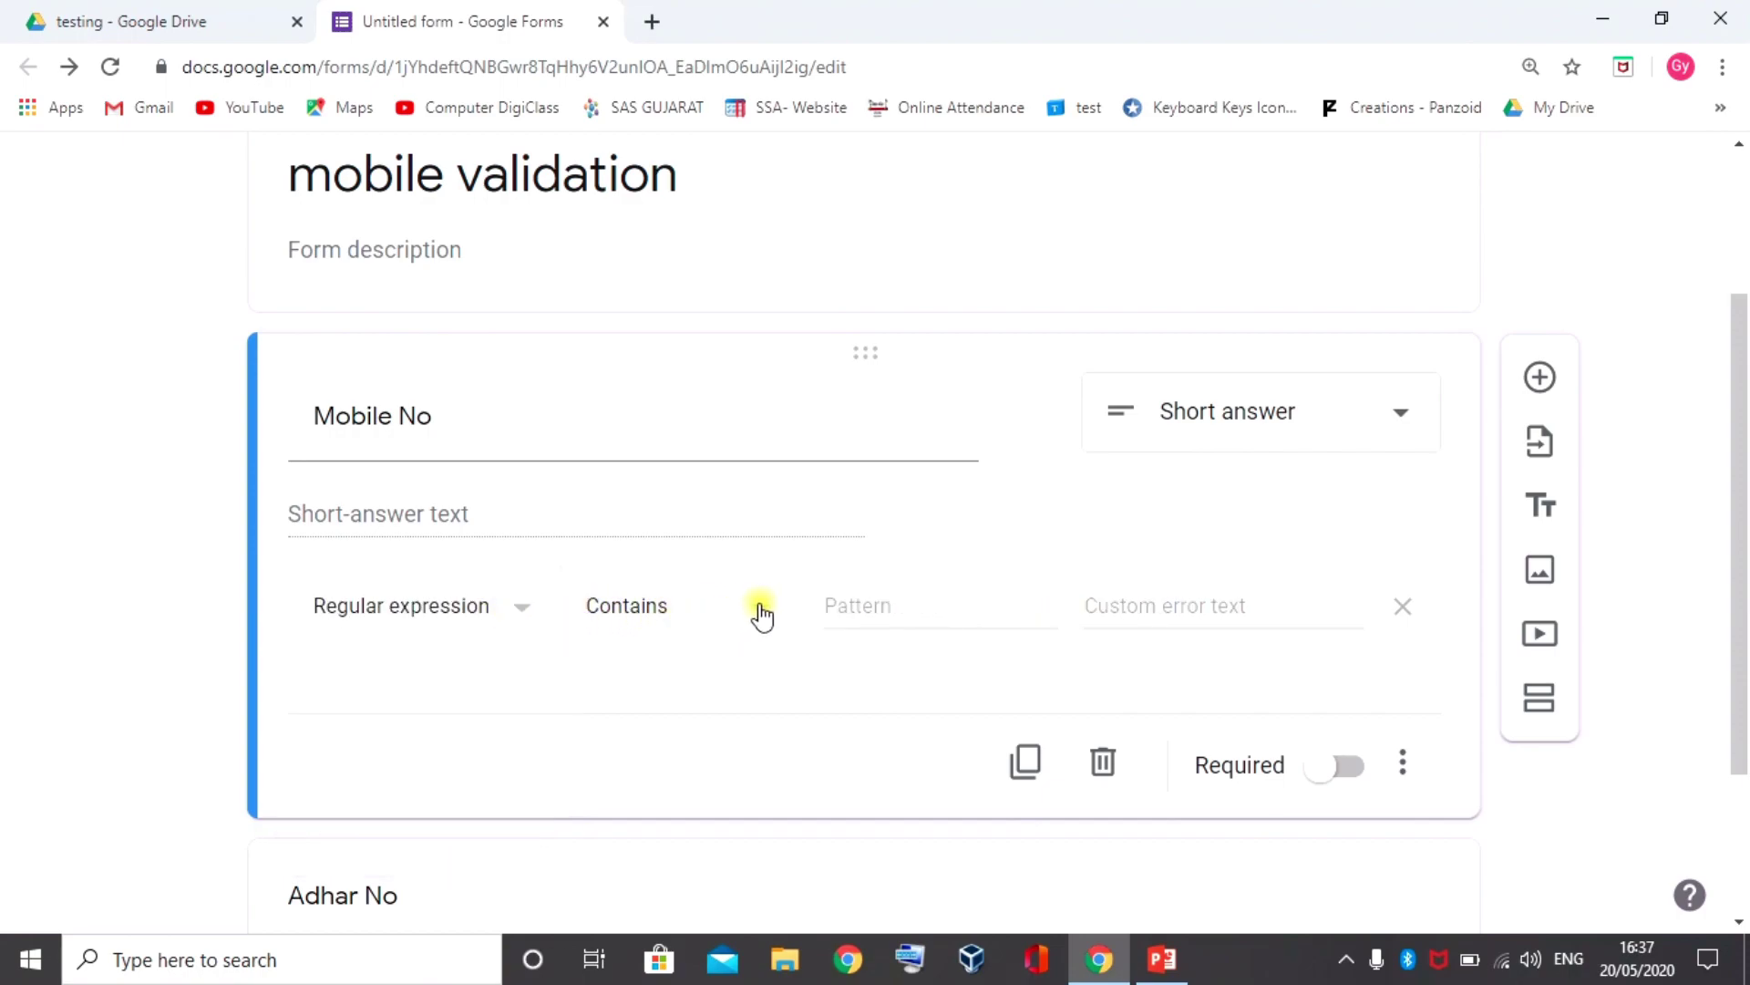
left_click(761, 615)
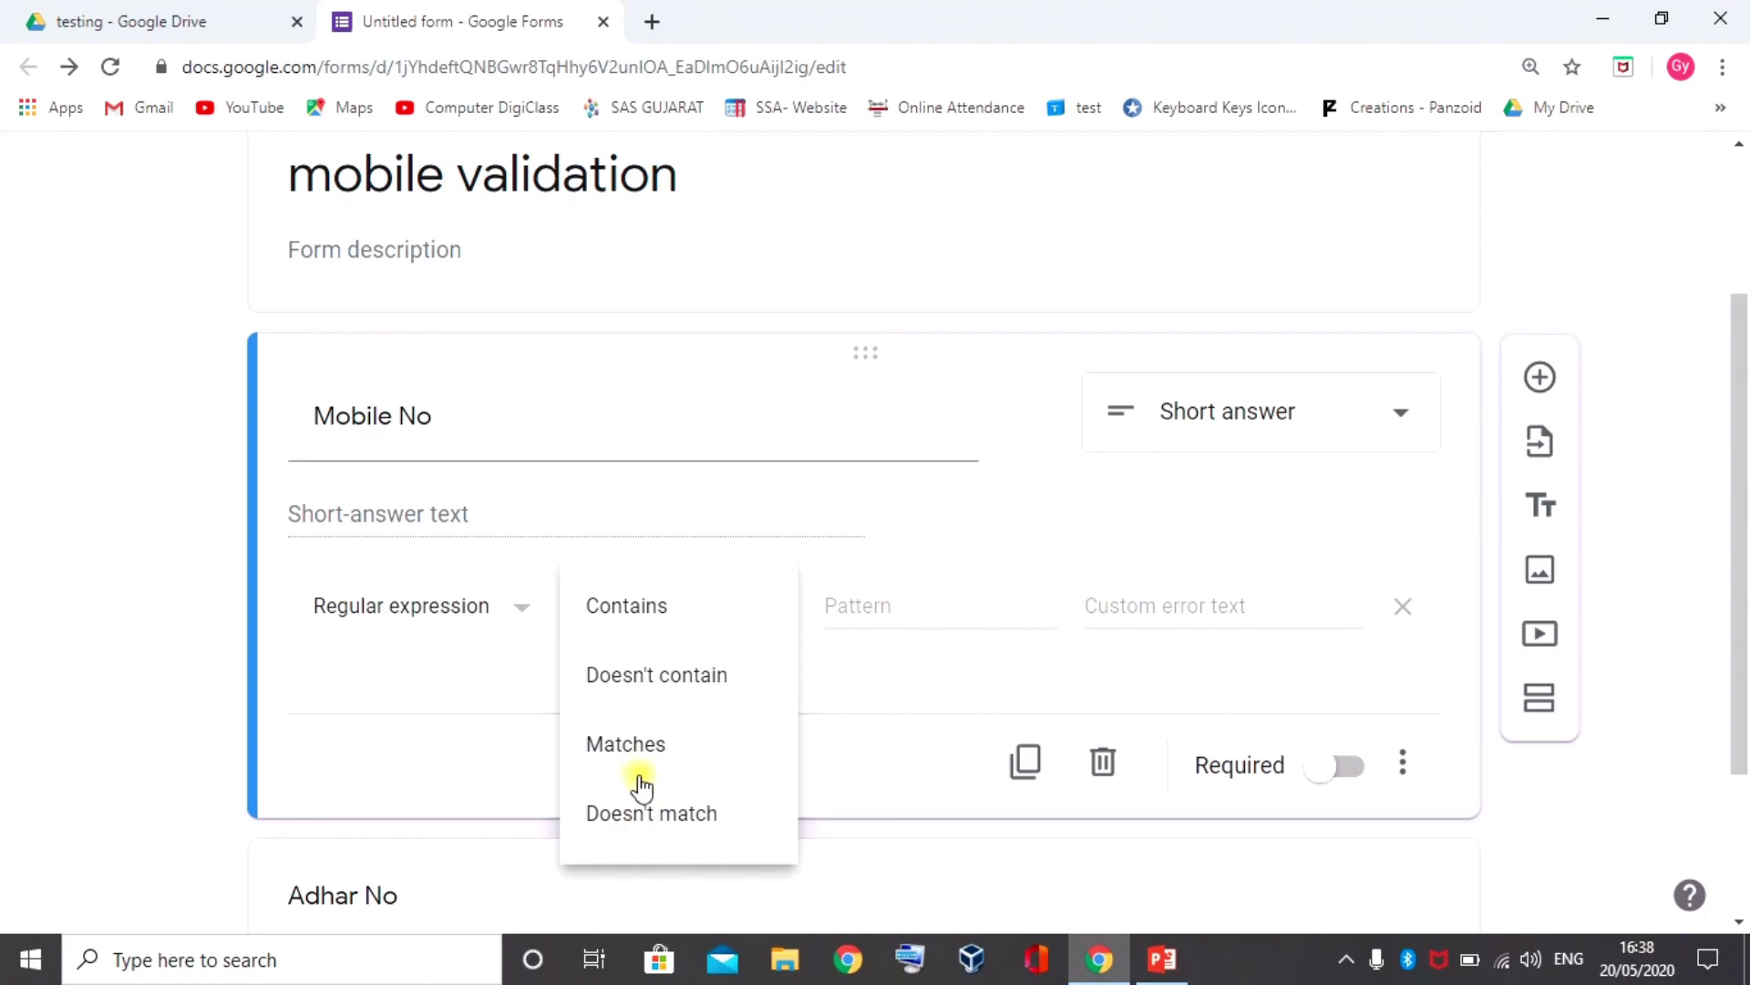
left_click(654, 746)
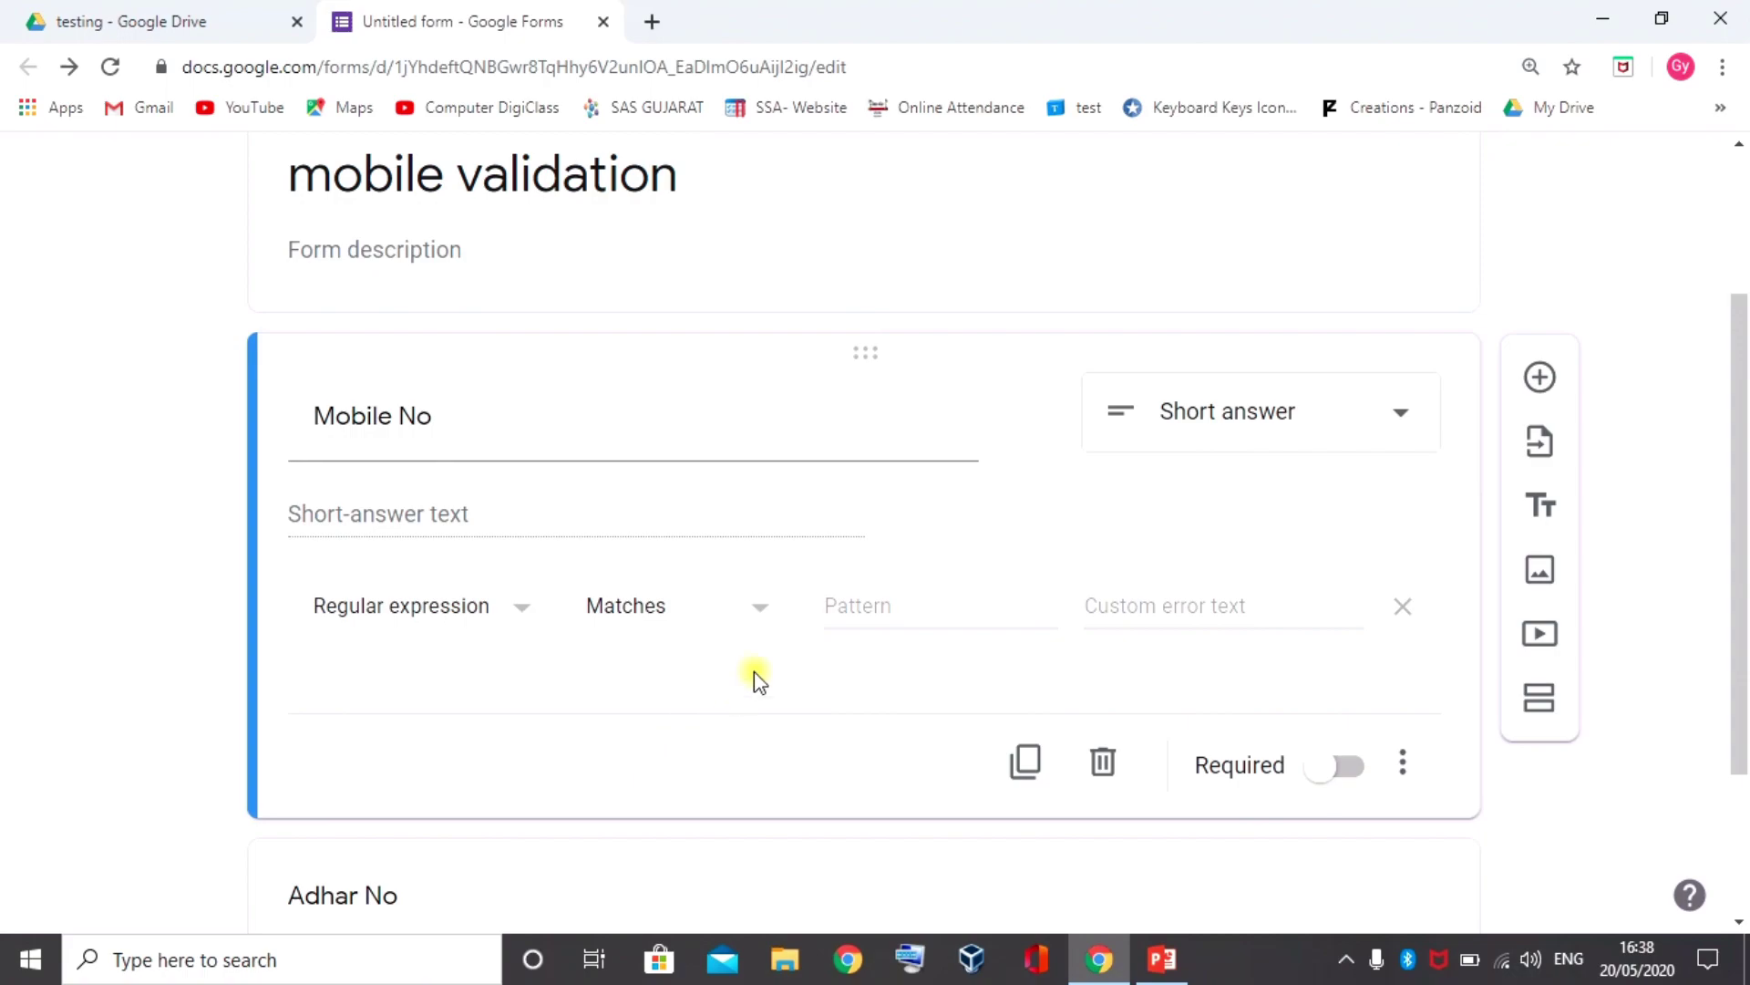
left_click(830, 607)
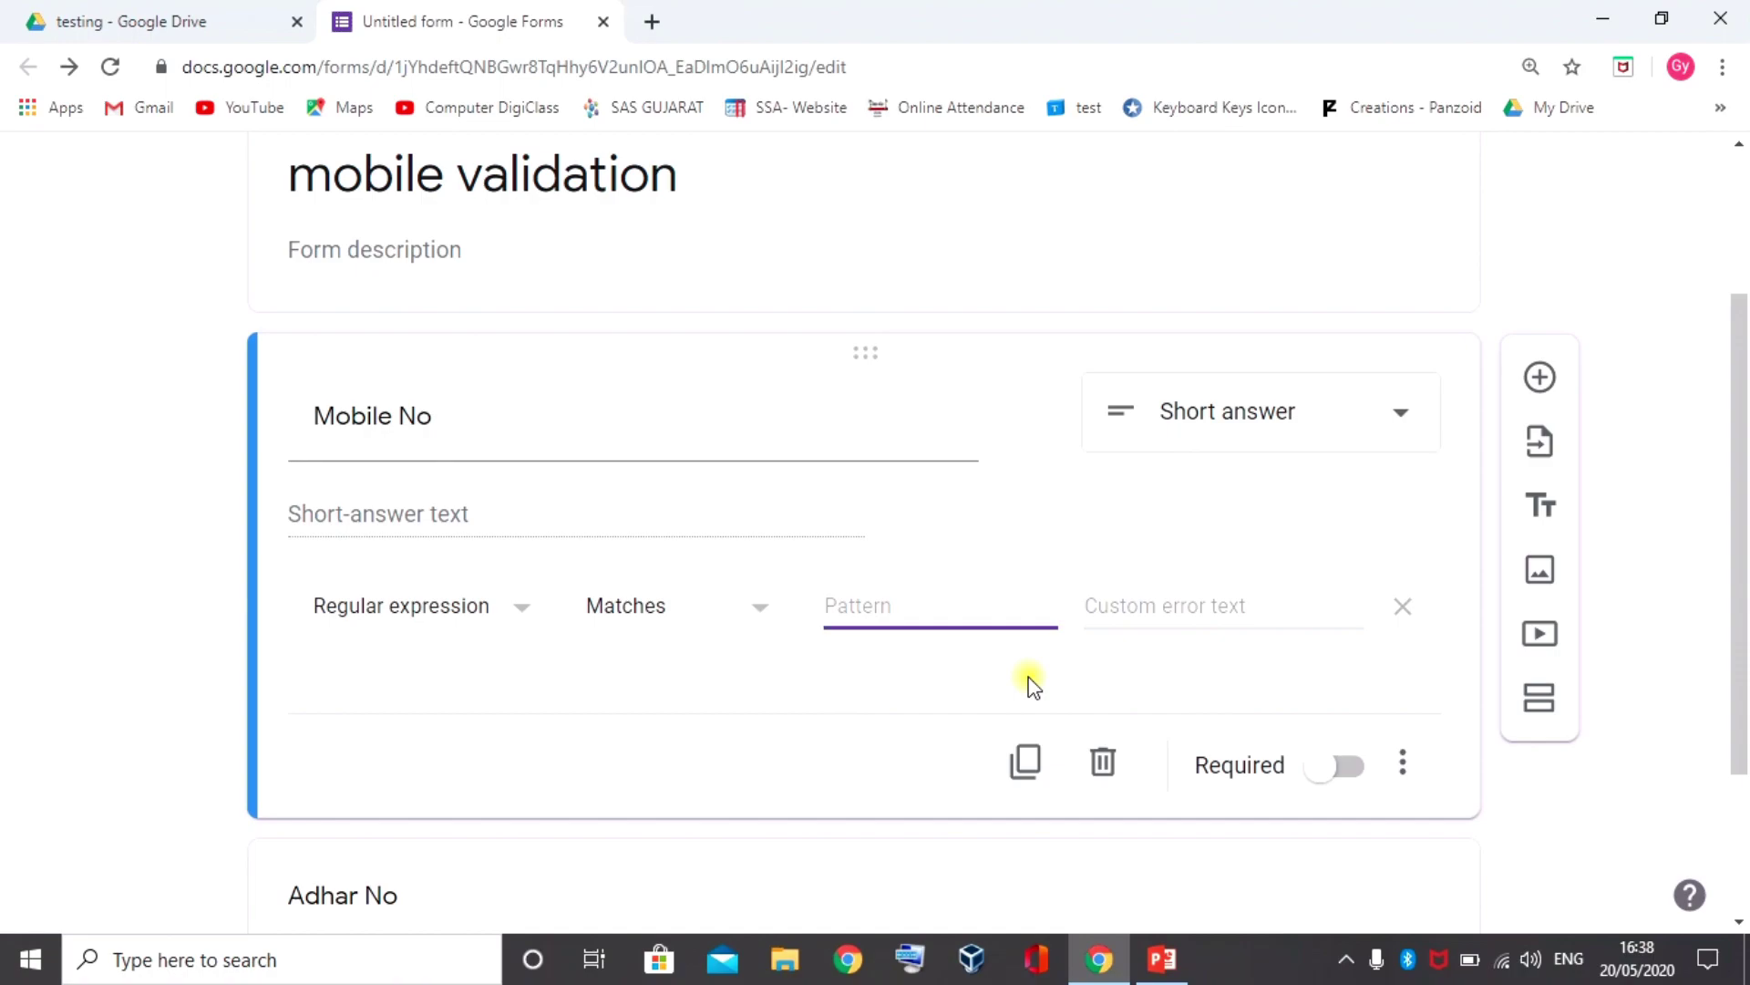
Enter [0-9]{10} as the Mobile No validation pattern
type("[]")
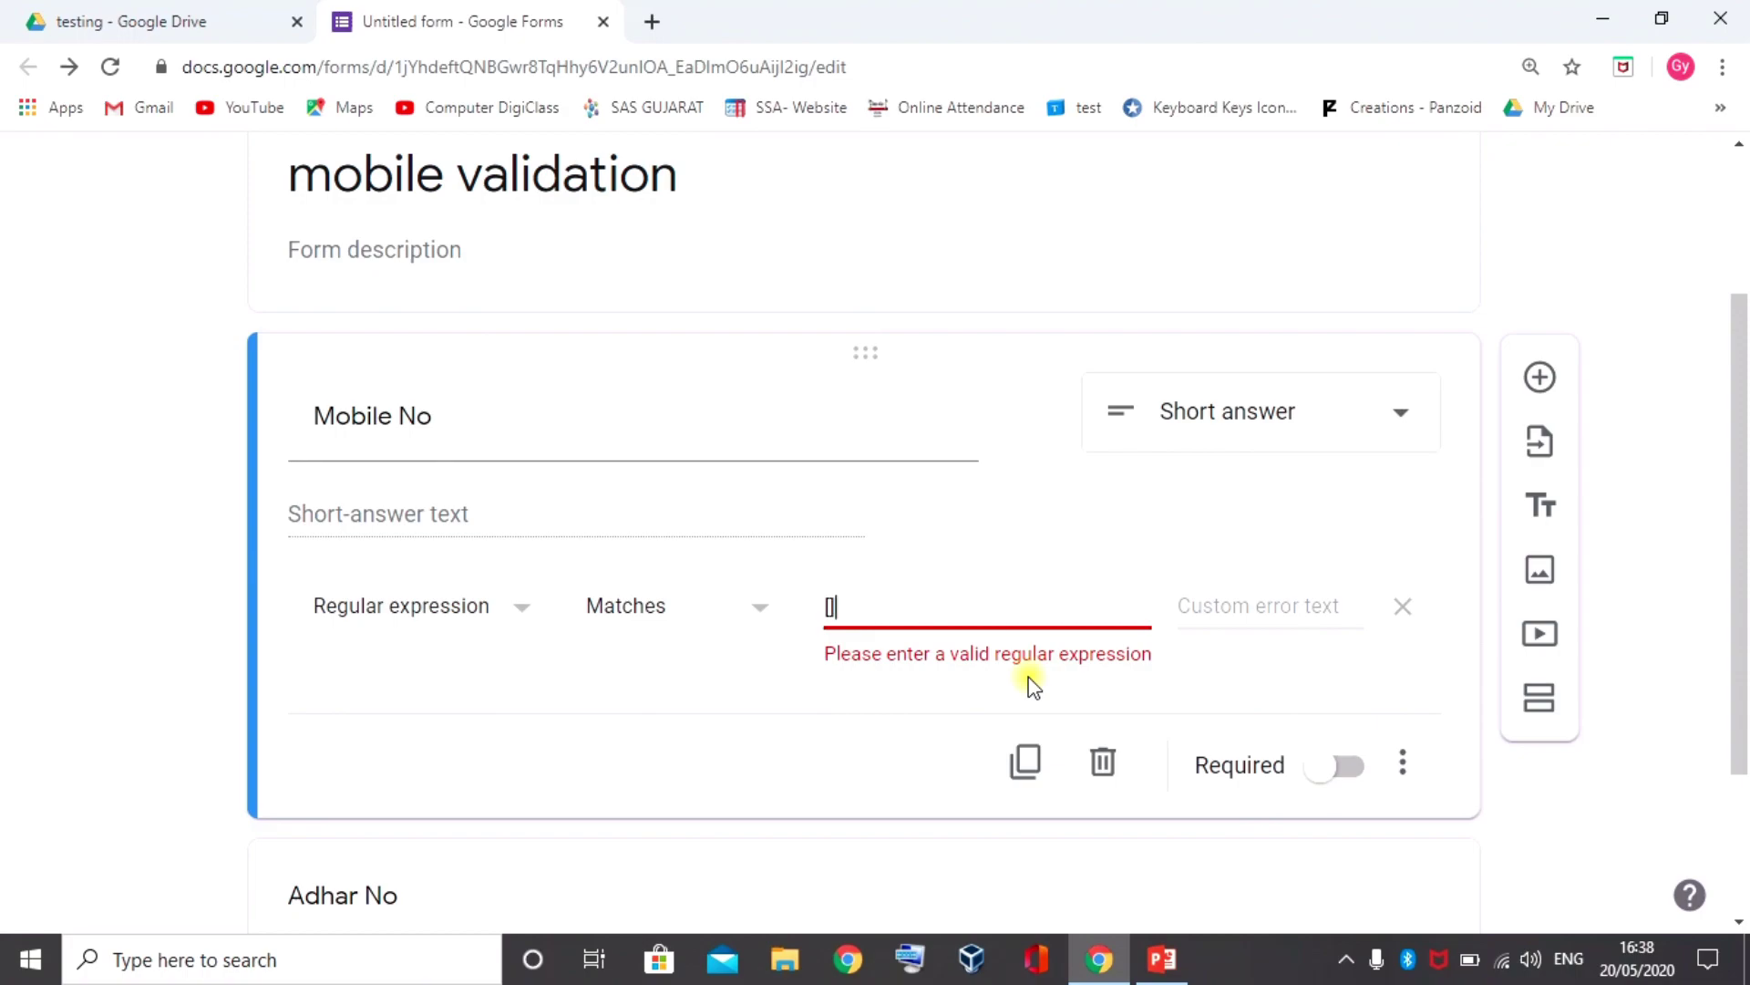
key("Left")
type("0-9")
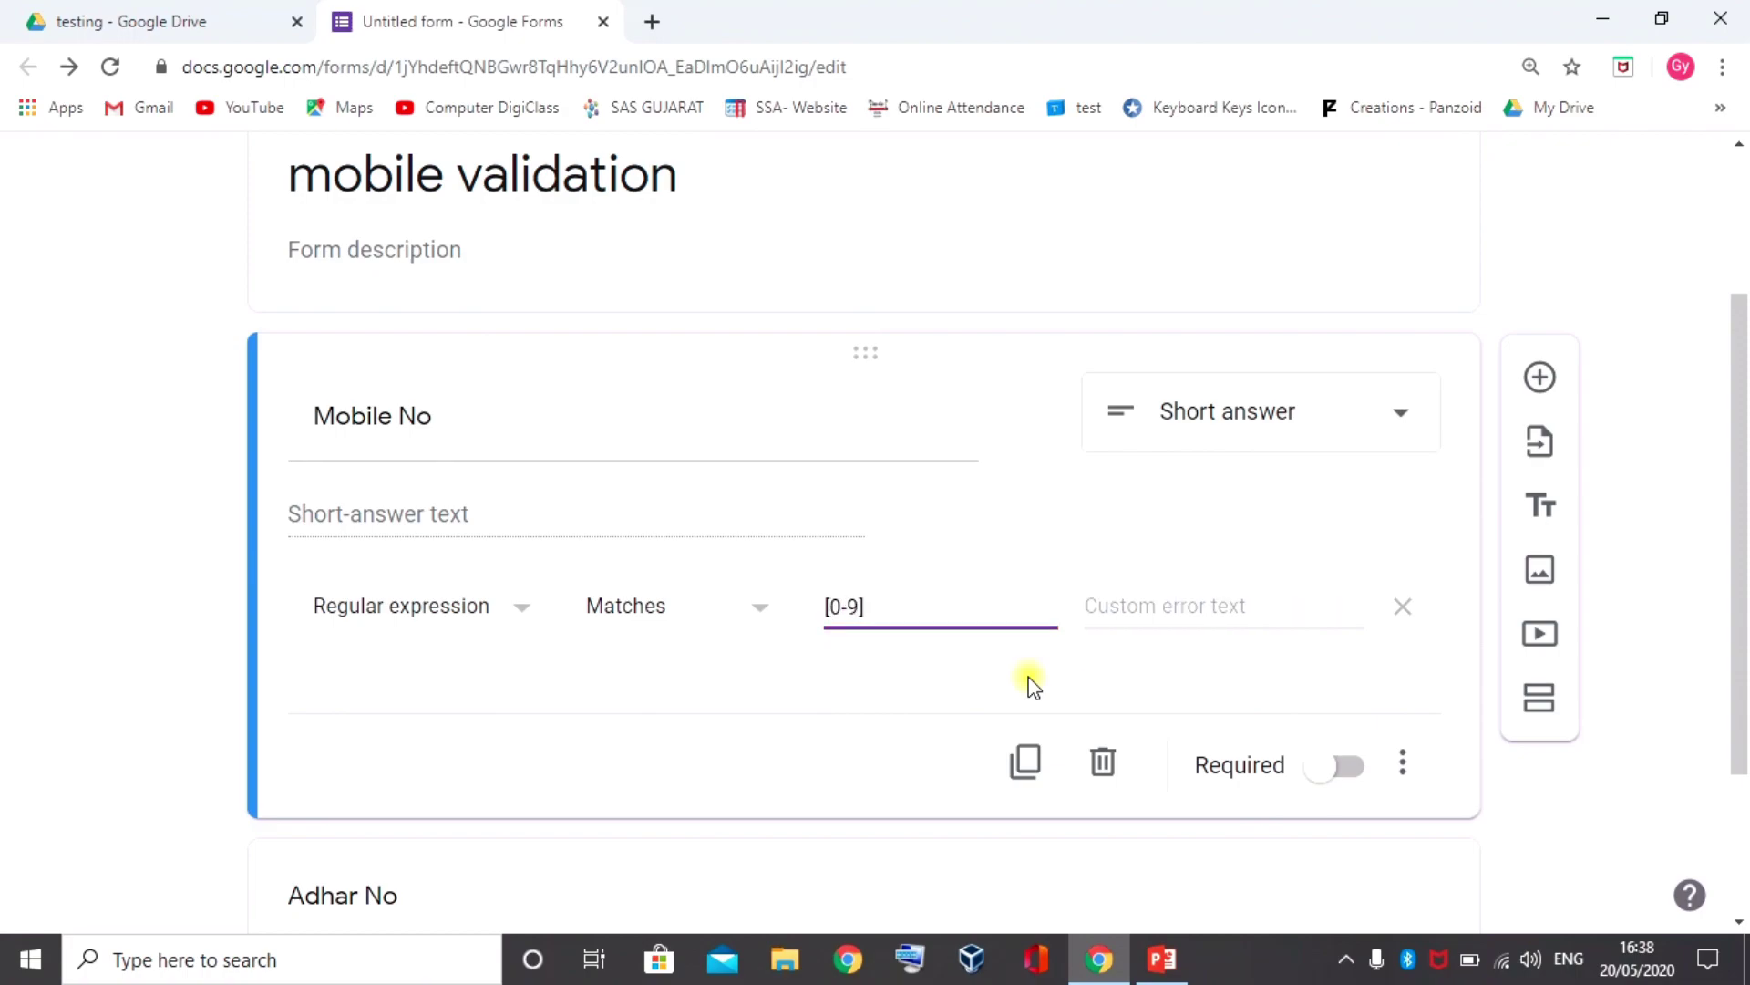
key("Right")
type("{10}")
key("Tab")
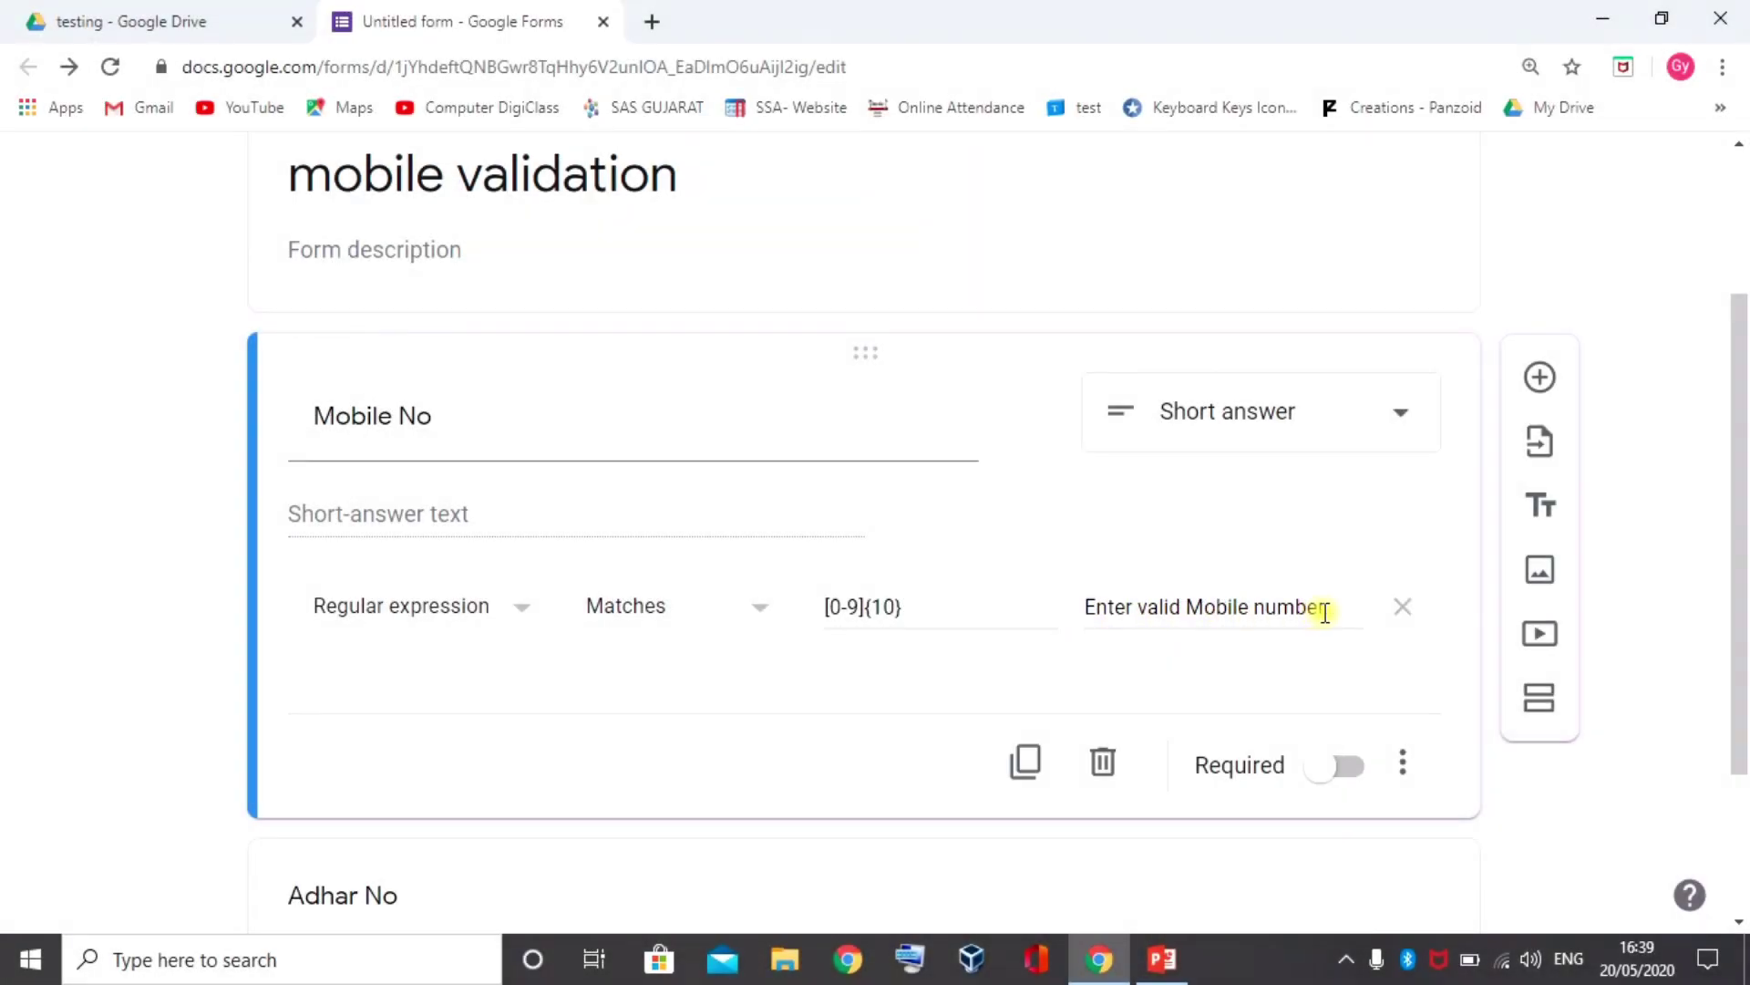
Make the Mobile No question required
left_click(1347, 767)
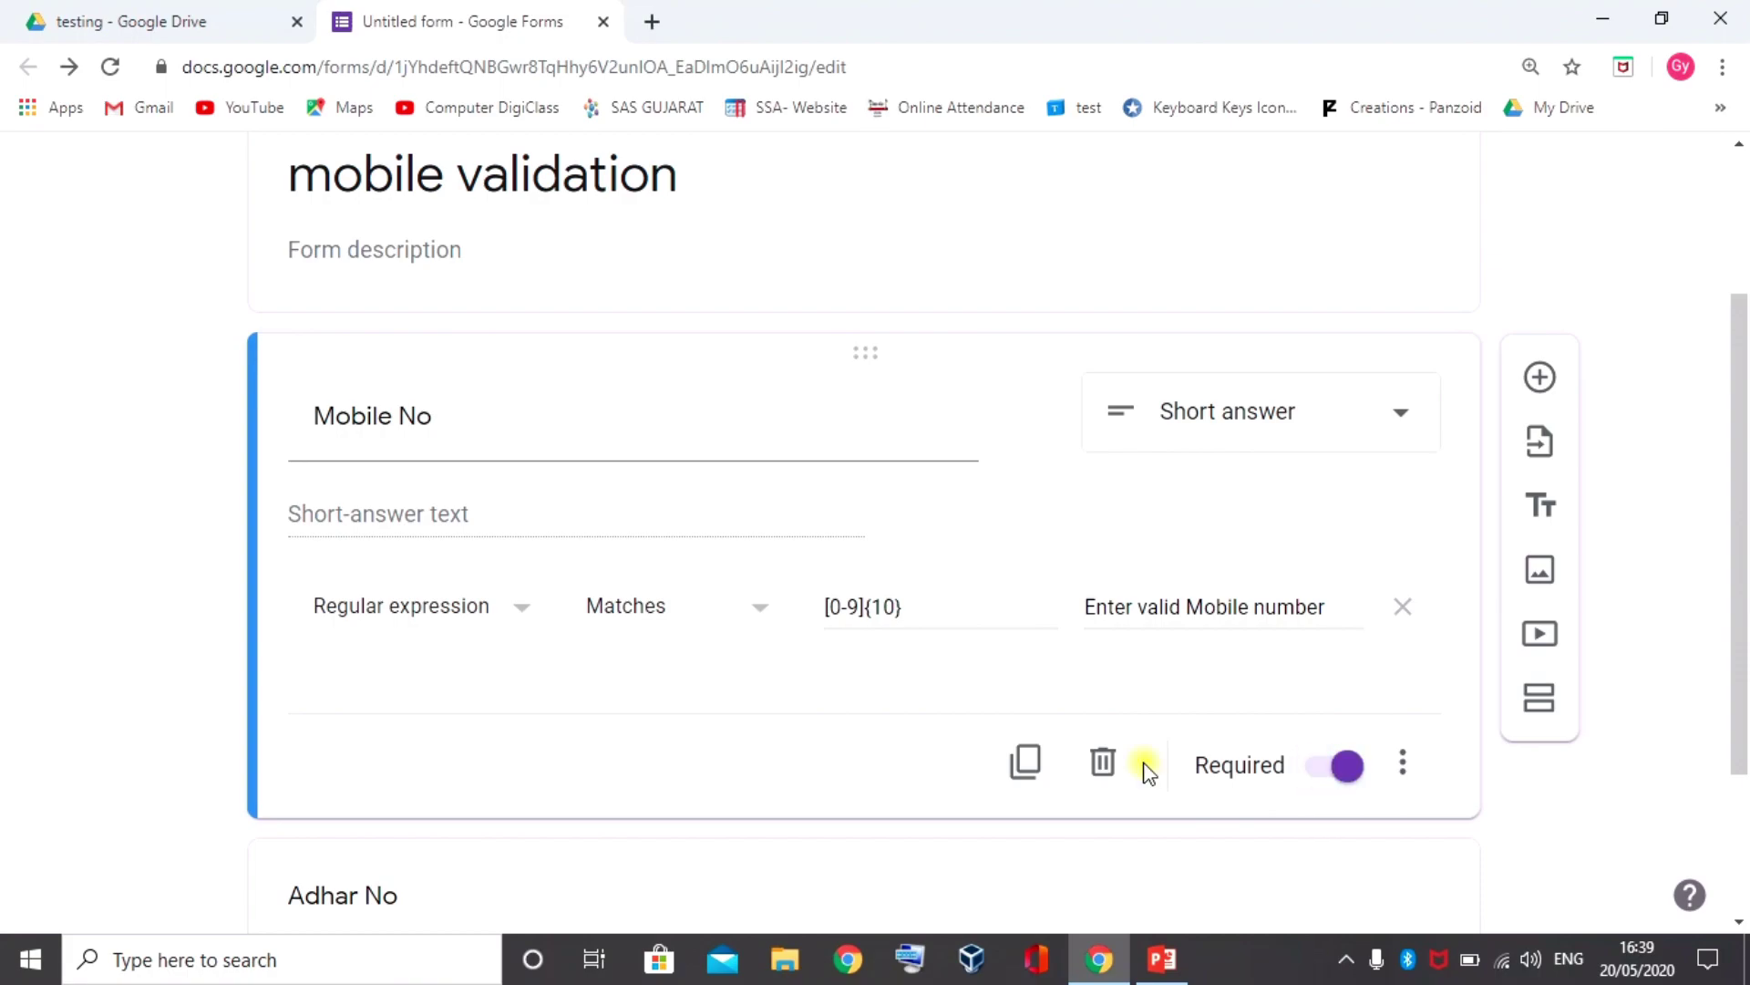
left_click(818, 707)
scroll(1106, 484, "up", 3)
left_click(1274, 191)
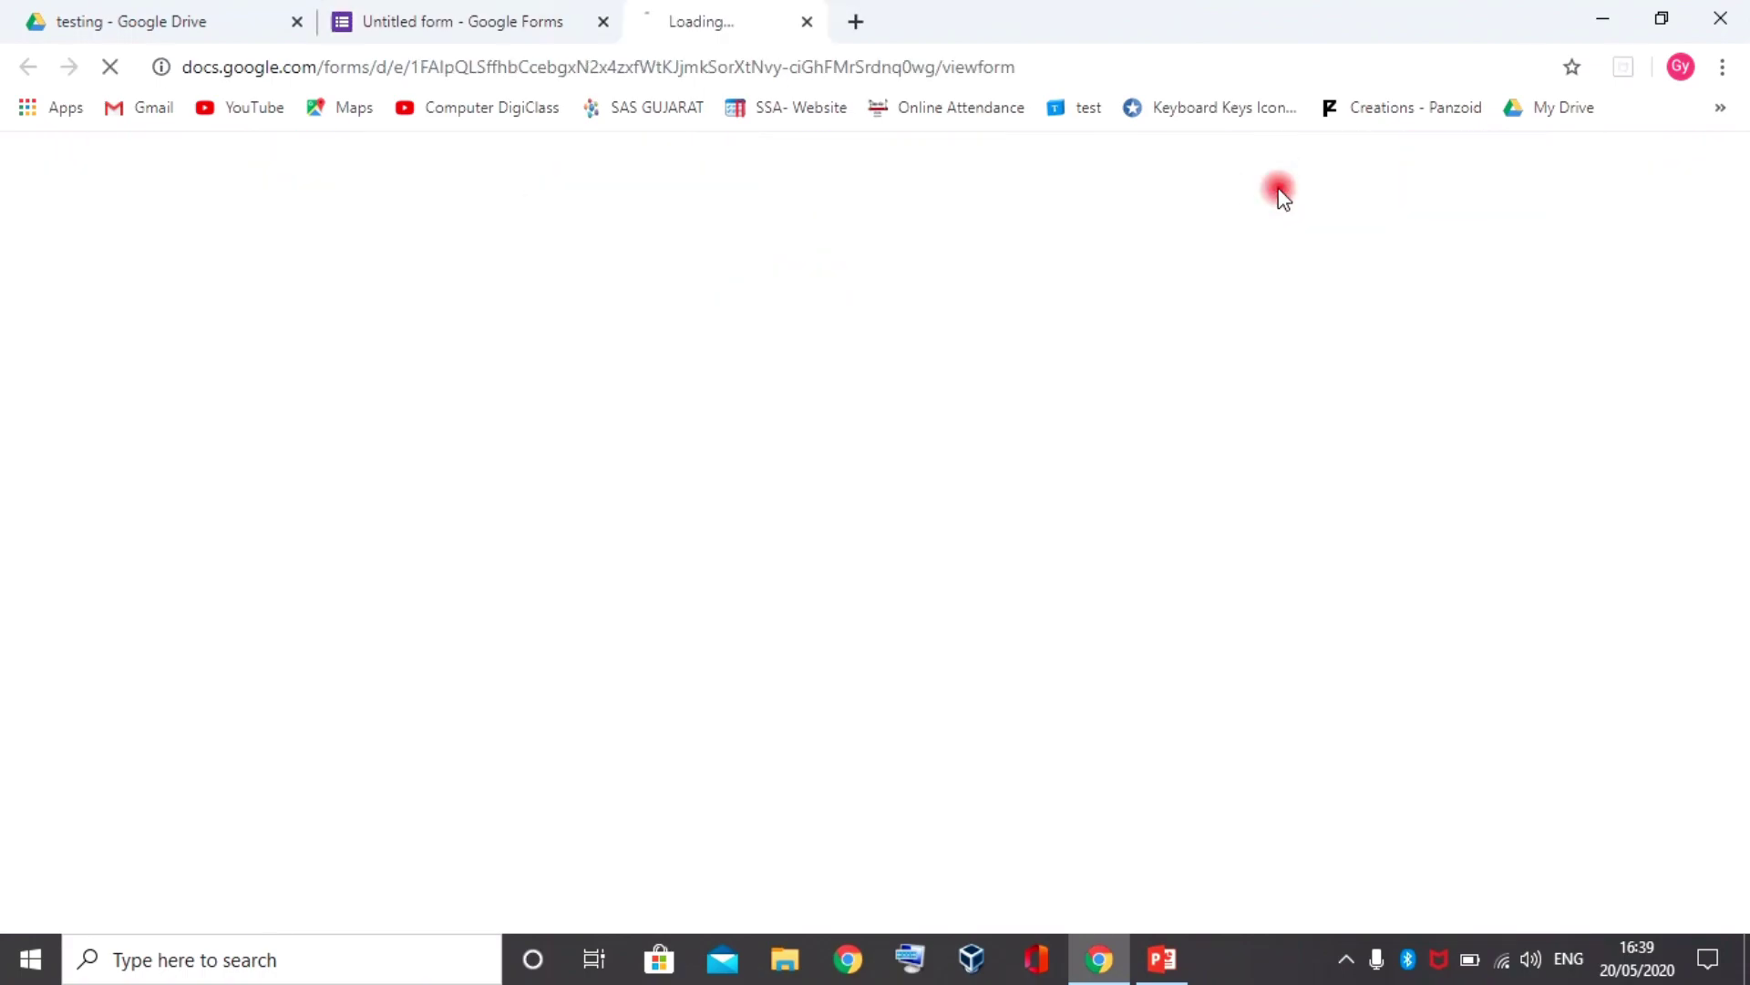
left_click(496, 516)
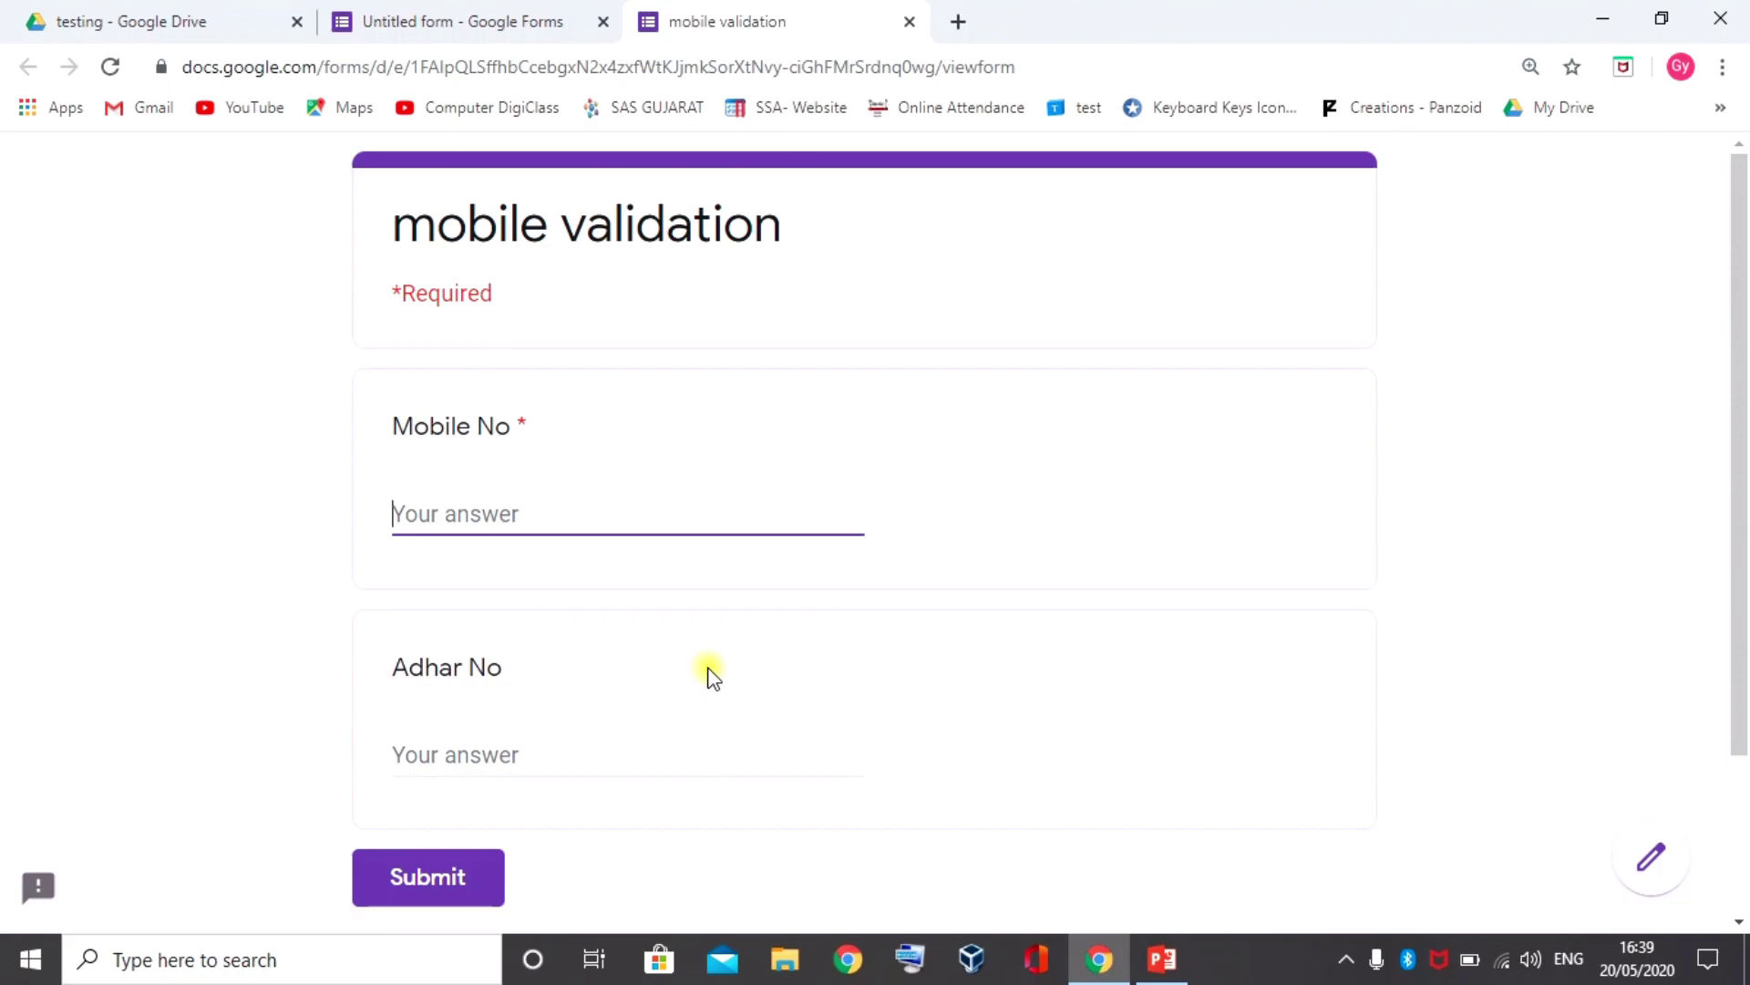
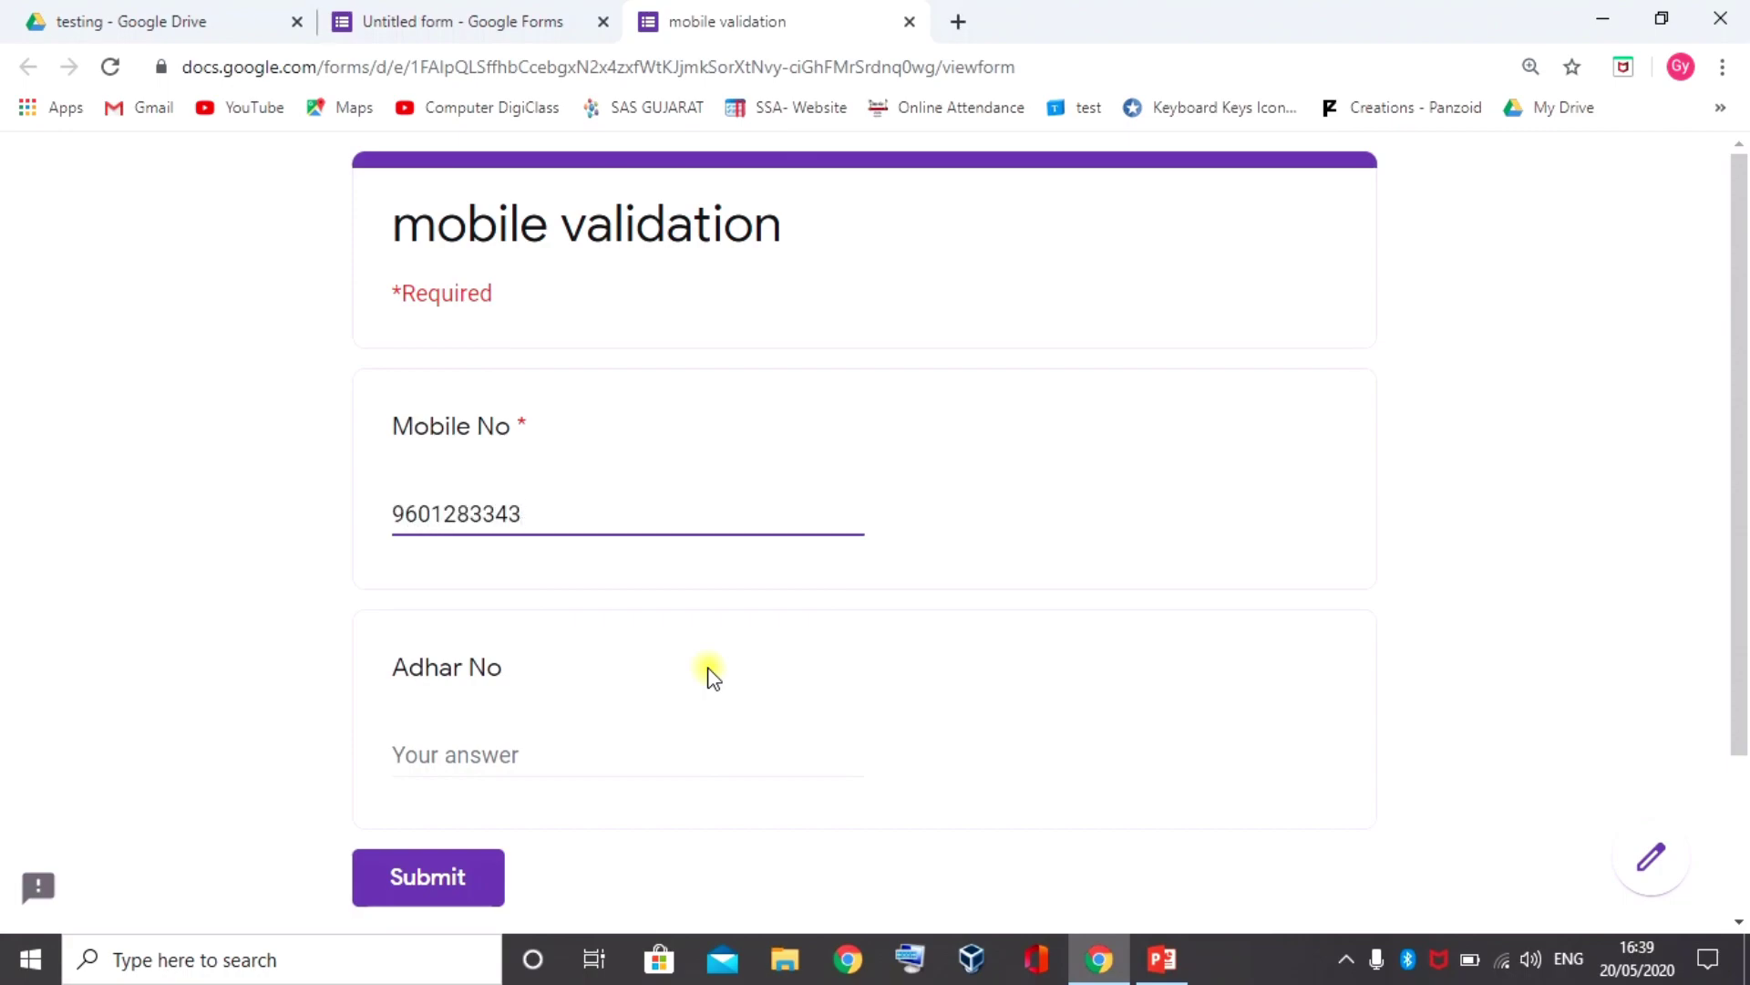
key("Tab")
left_click(577, 511)
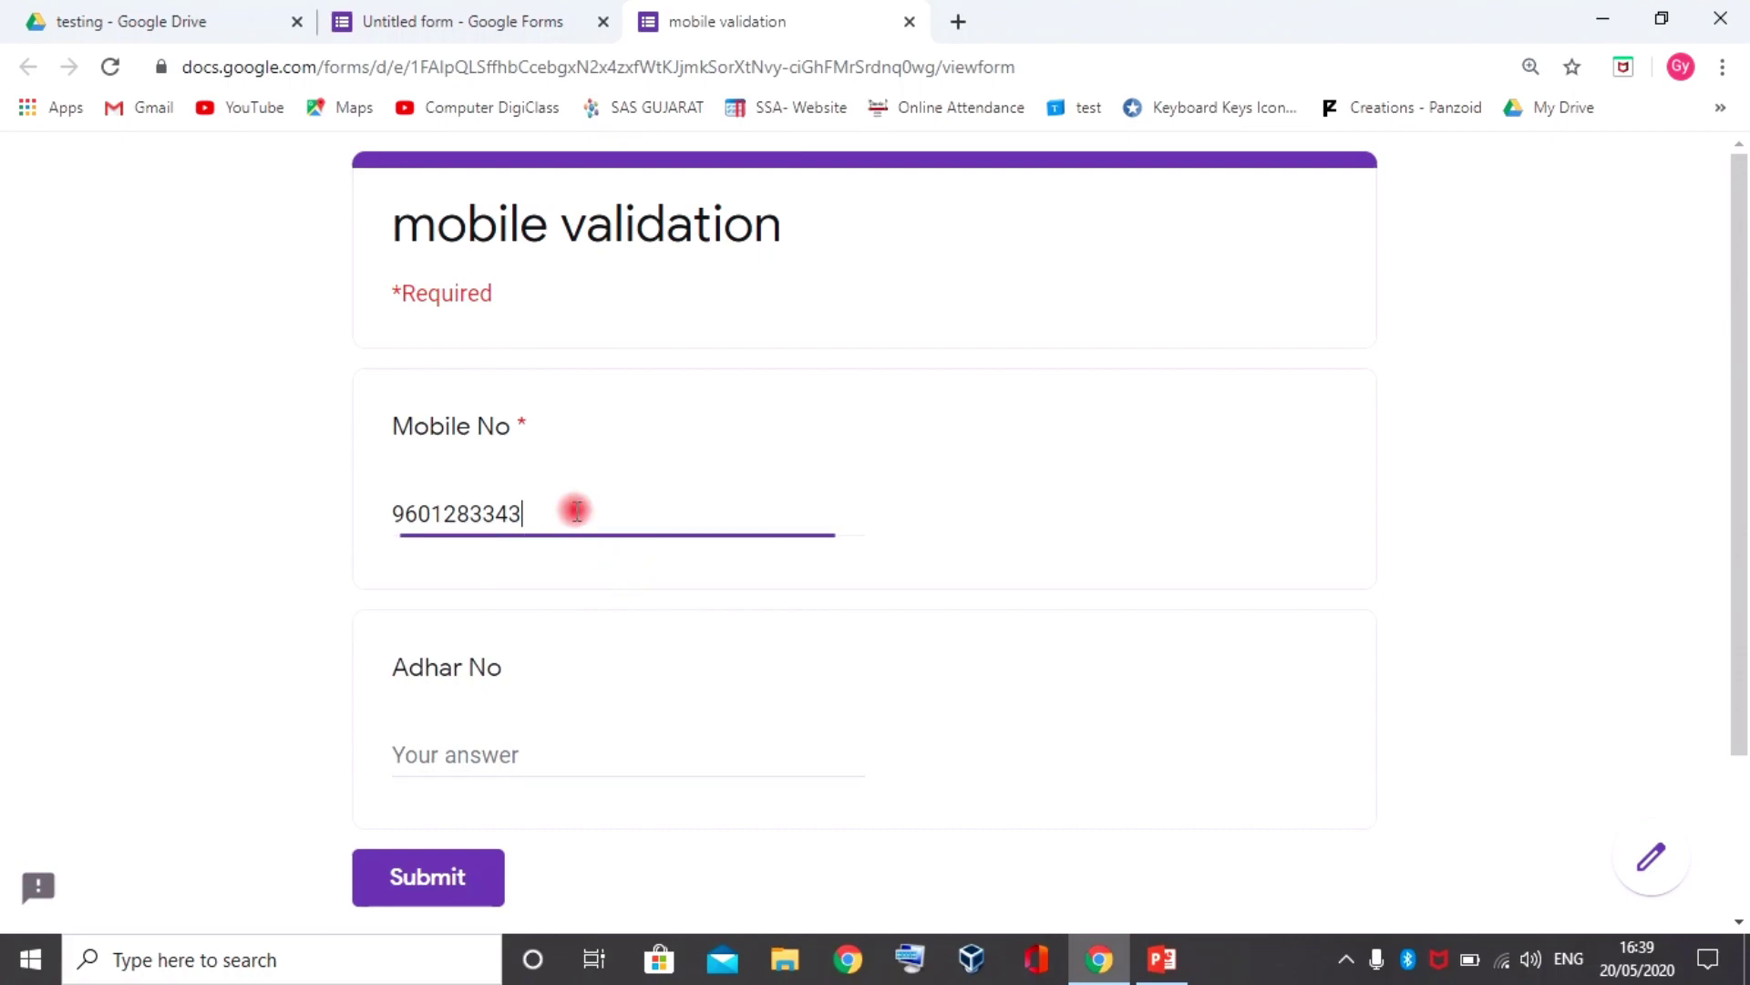
key("BackSpace")
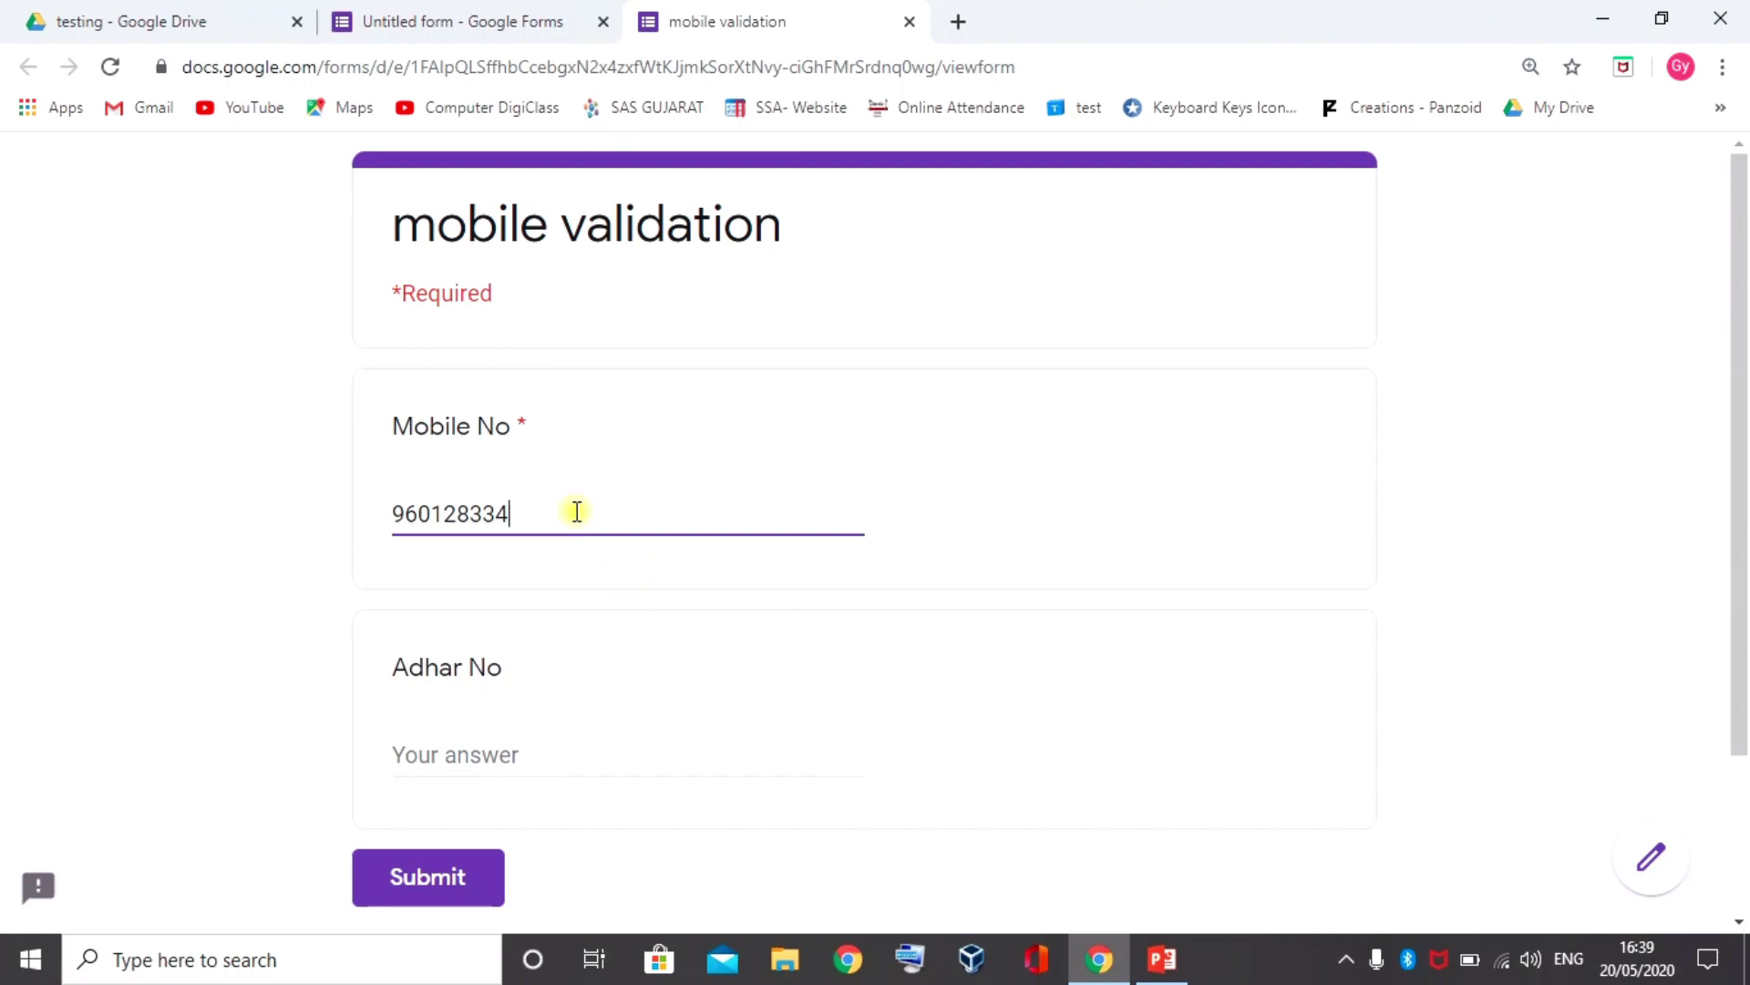
key("Tab")
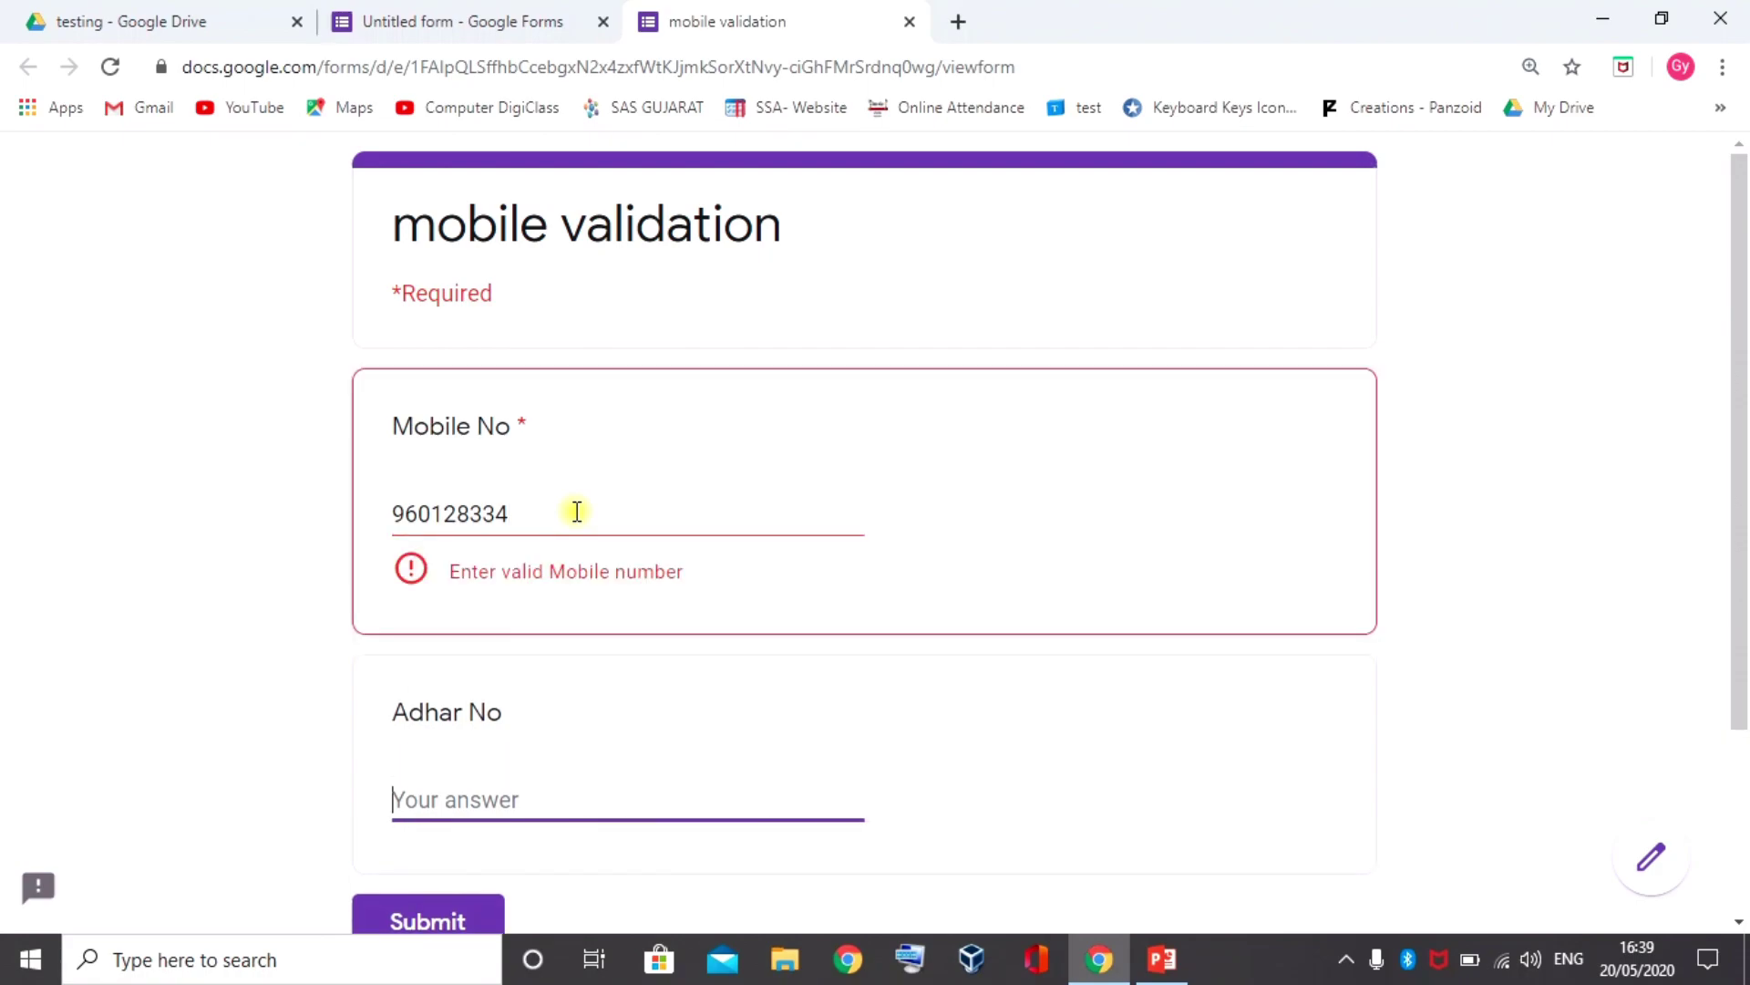
Extend the Mobile No answer to eleven digits to see the error, then trim it to ten so it passes
left_click(576, 510)
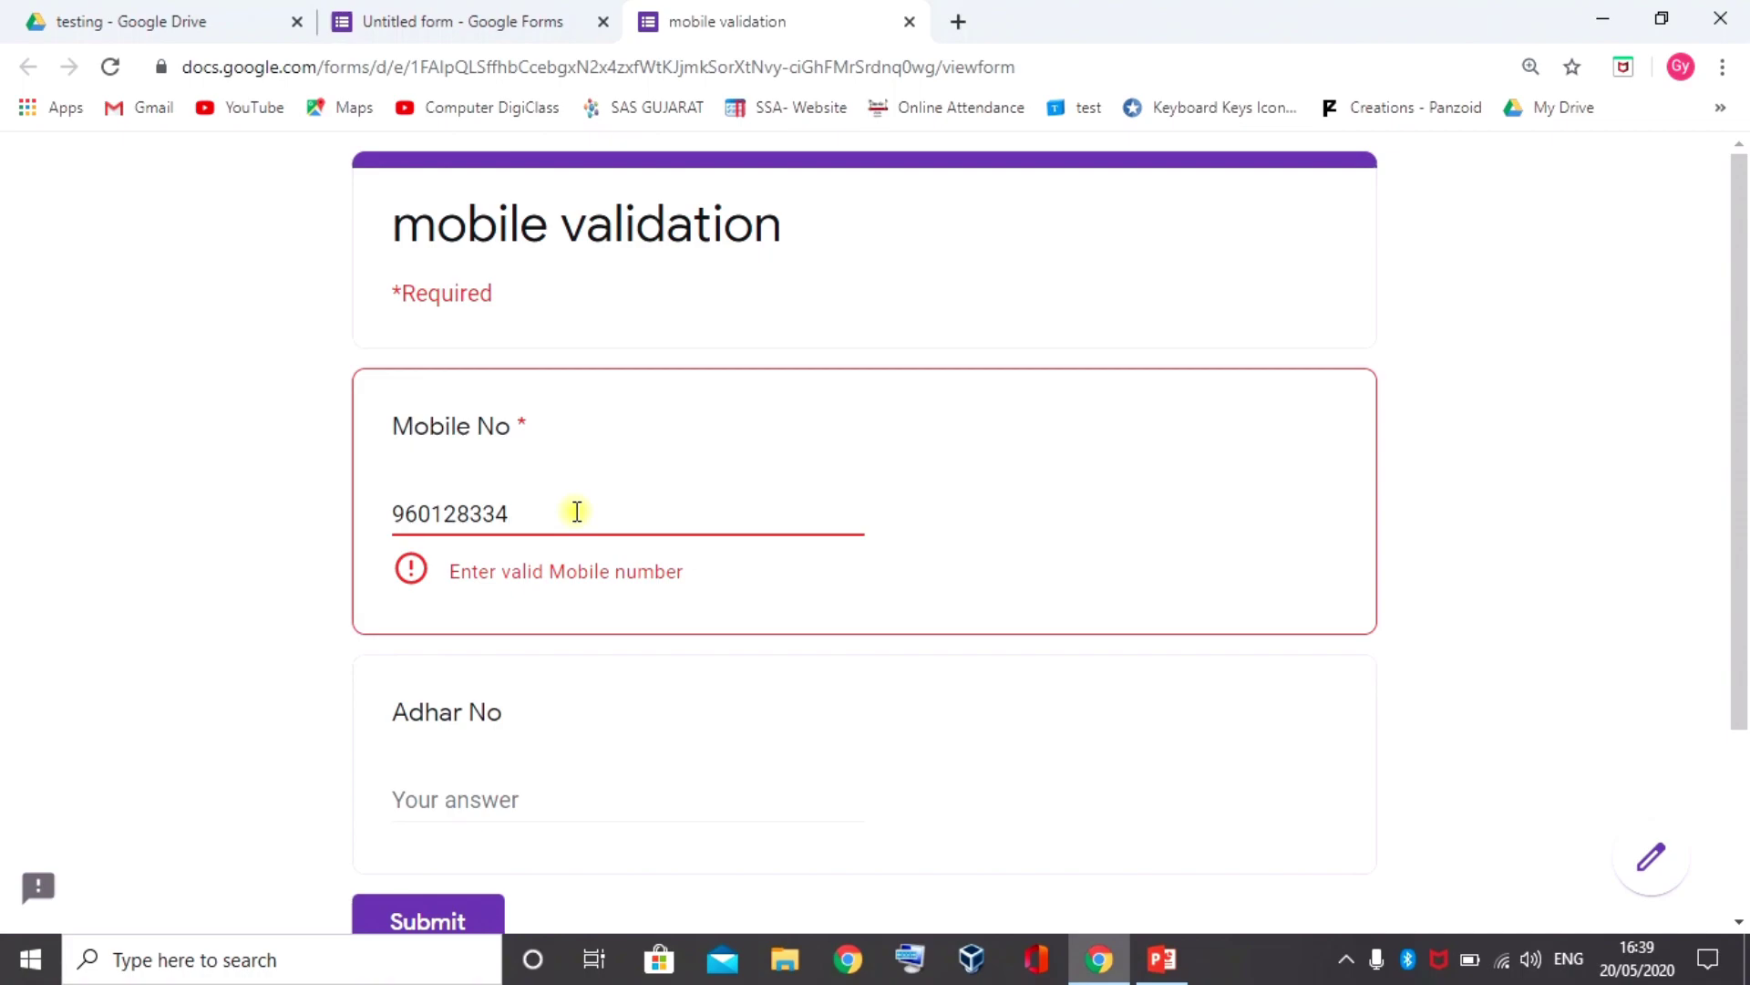
type("0")
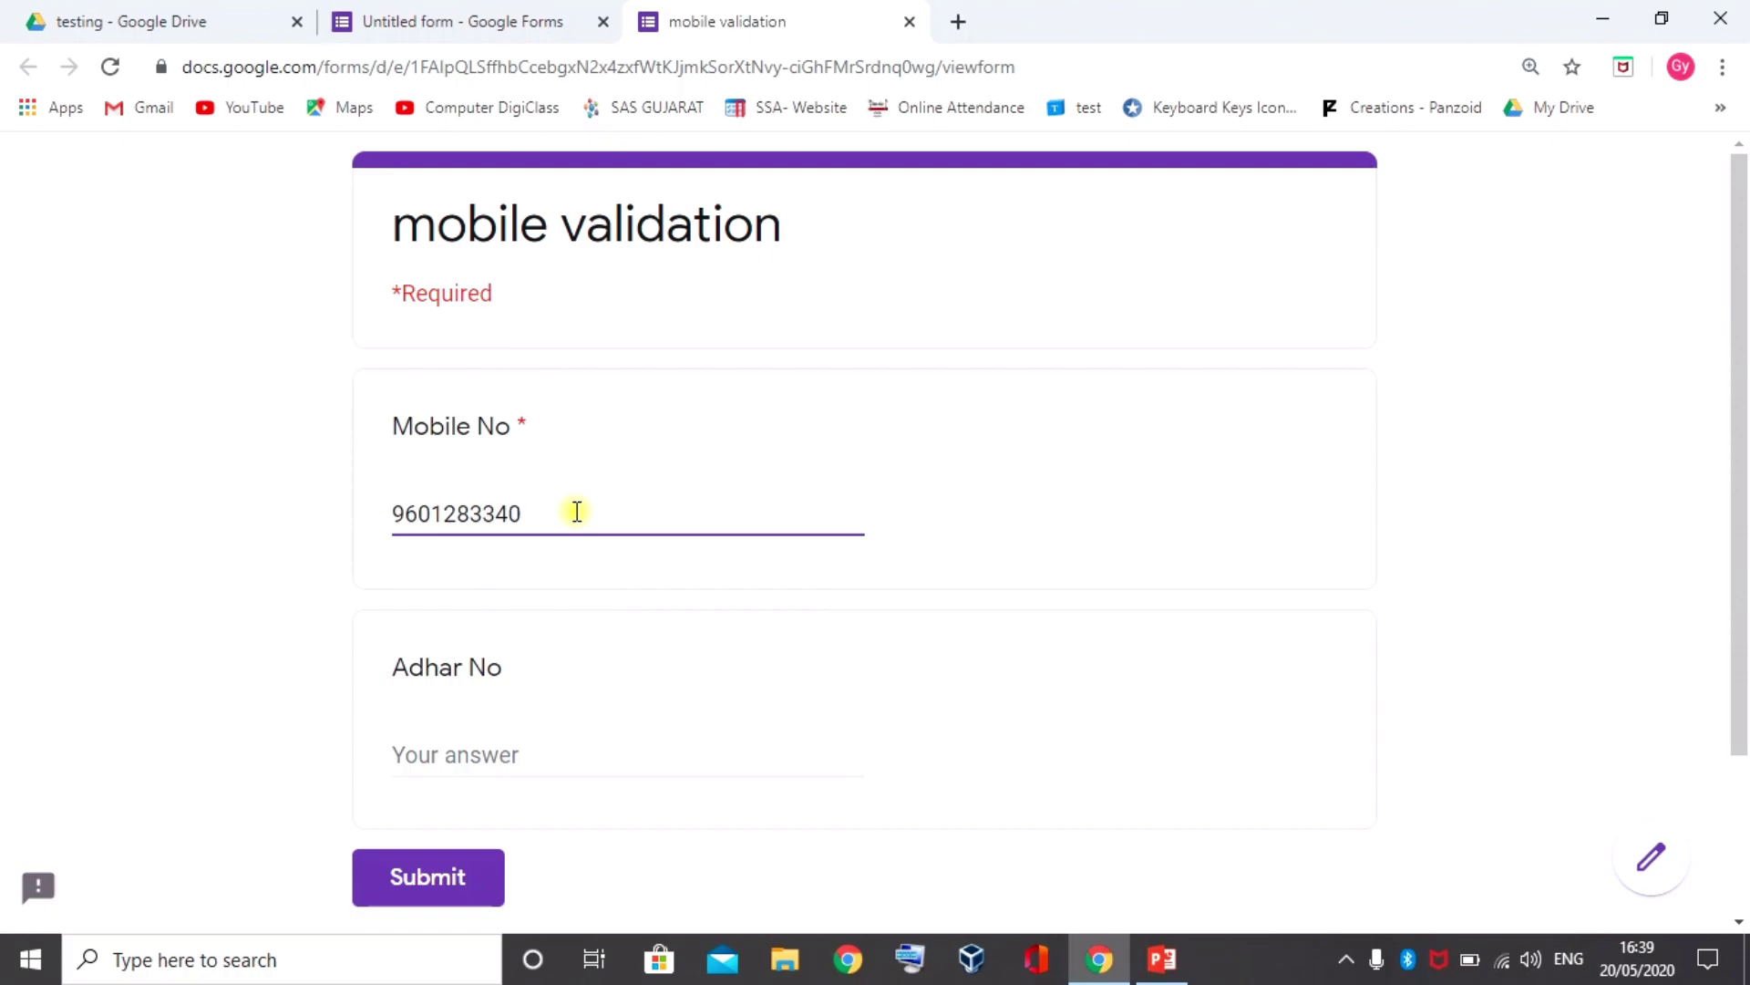
type("9")
key("Tab")
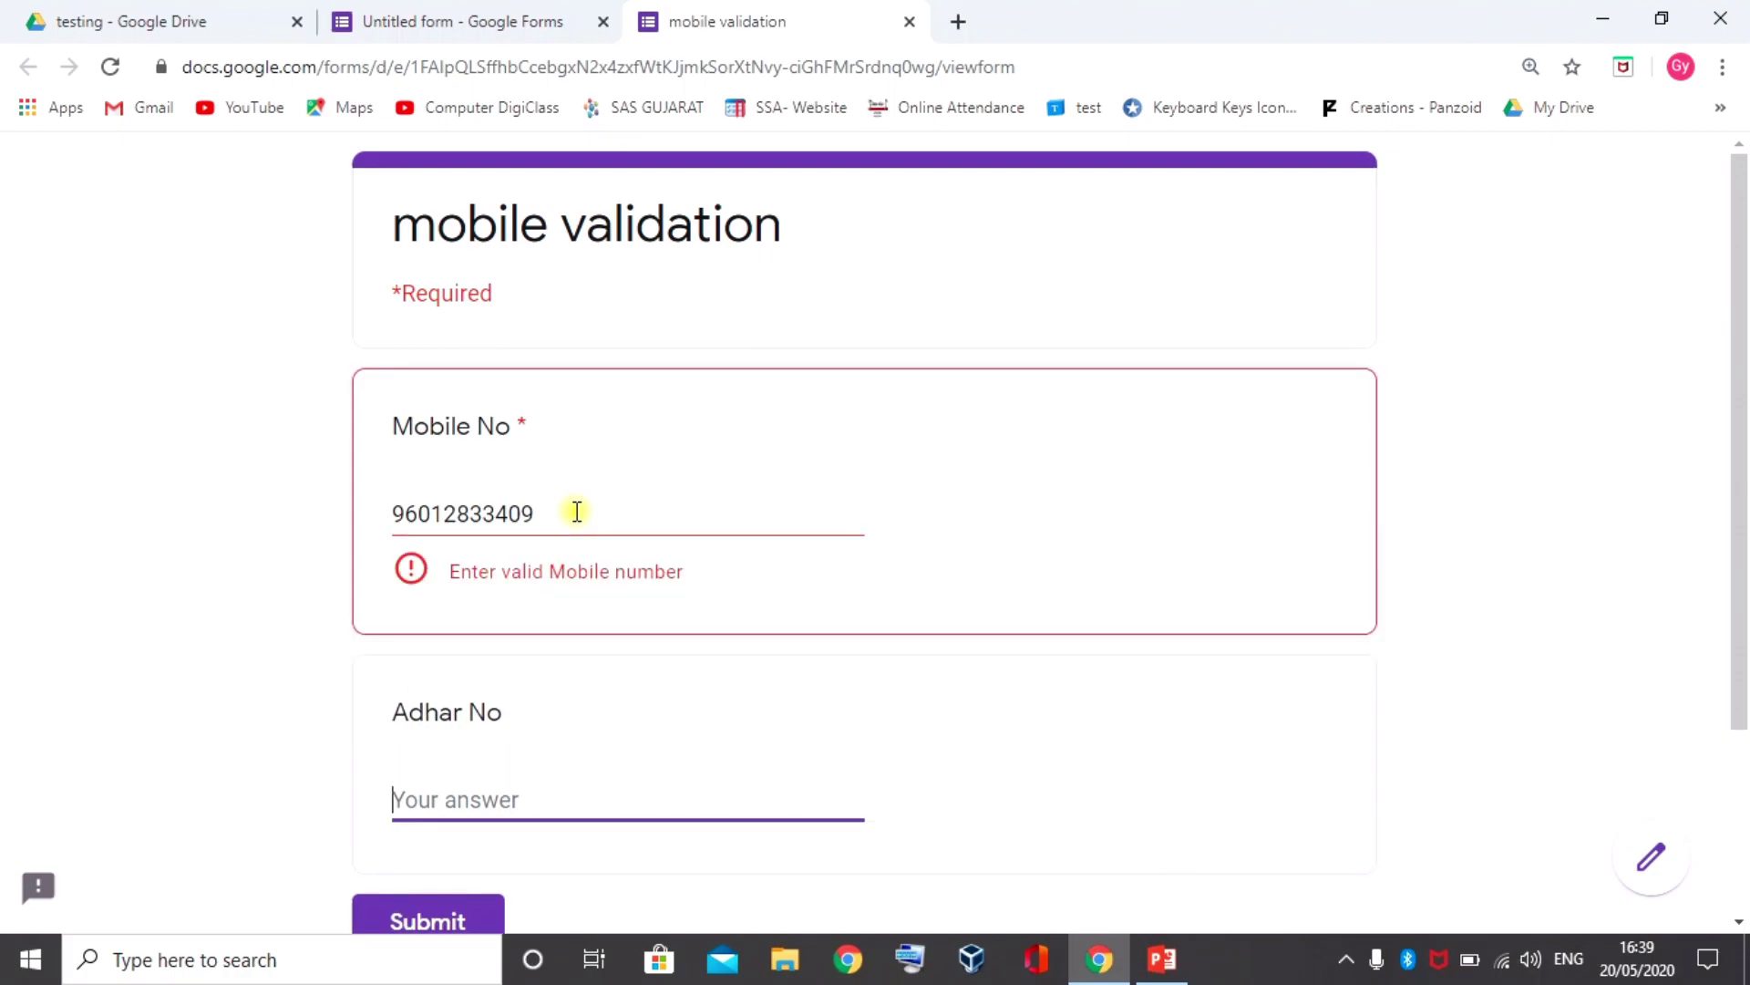
left_click(510, 510)
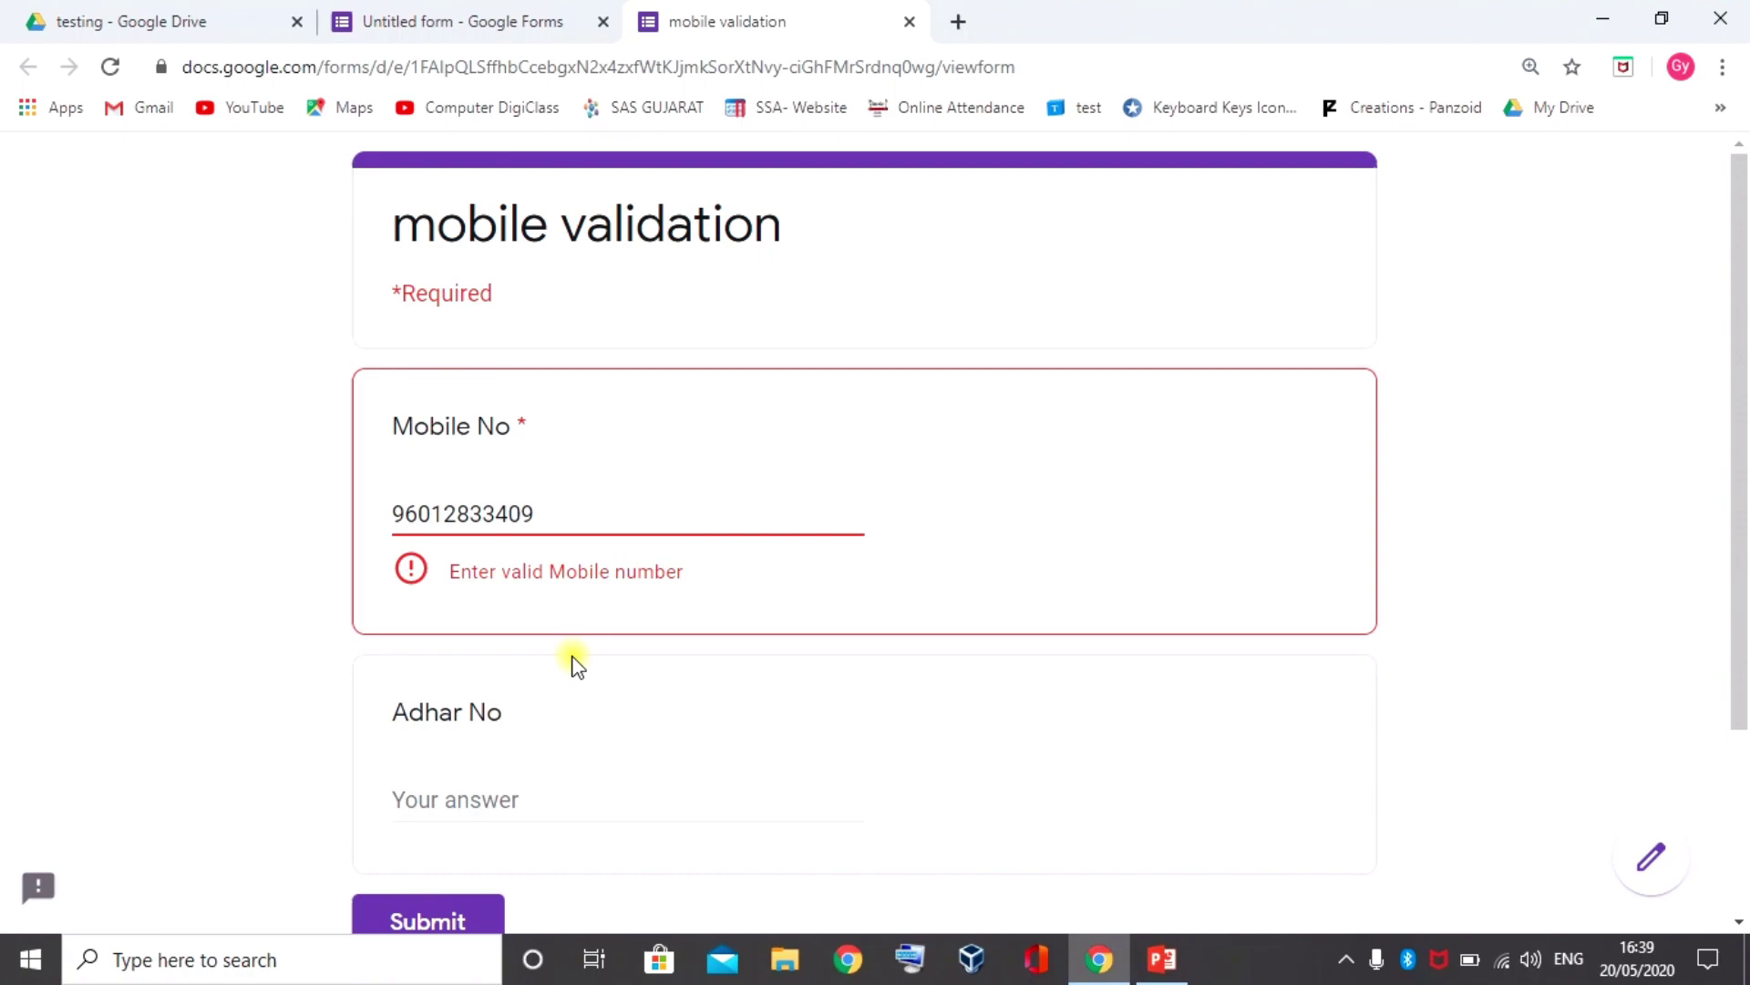
key("BackSpace")
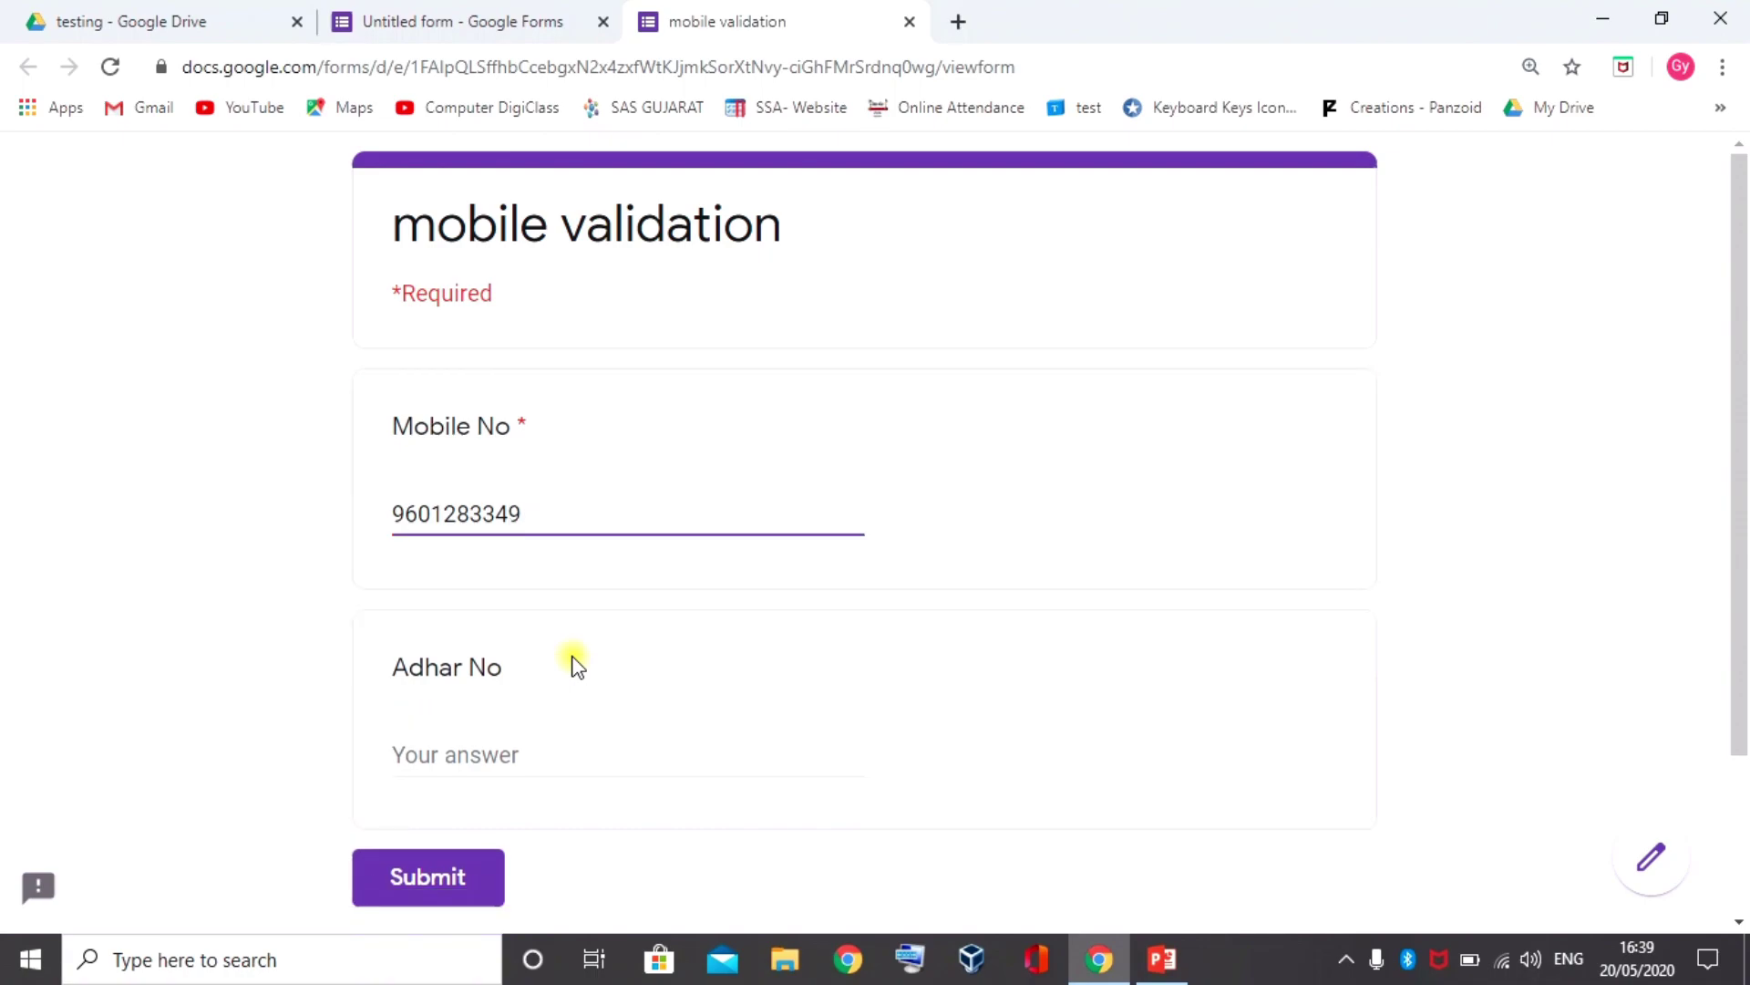
key("Tab")
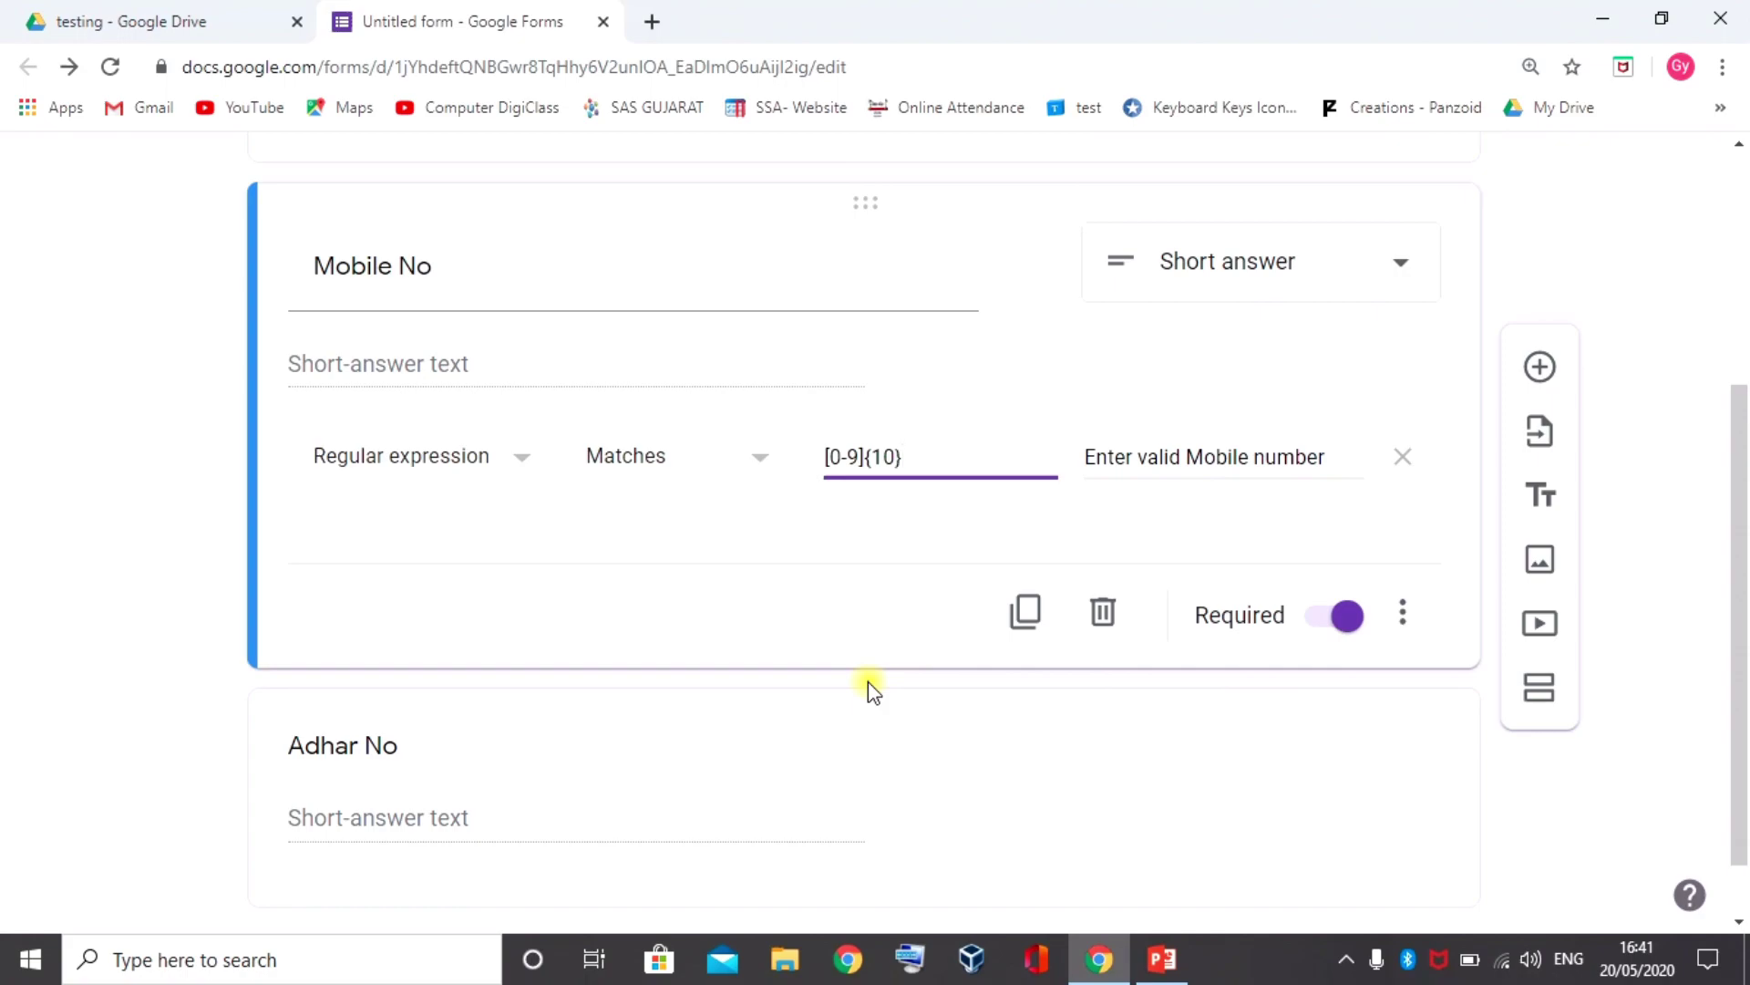
Edit the Mobile No pattern from [0-9]{10} to ([0-9]{5}-\d{5})
left_click(823, 463)
type("(")
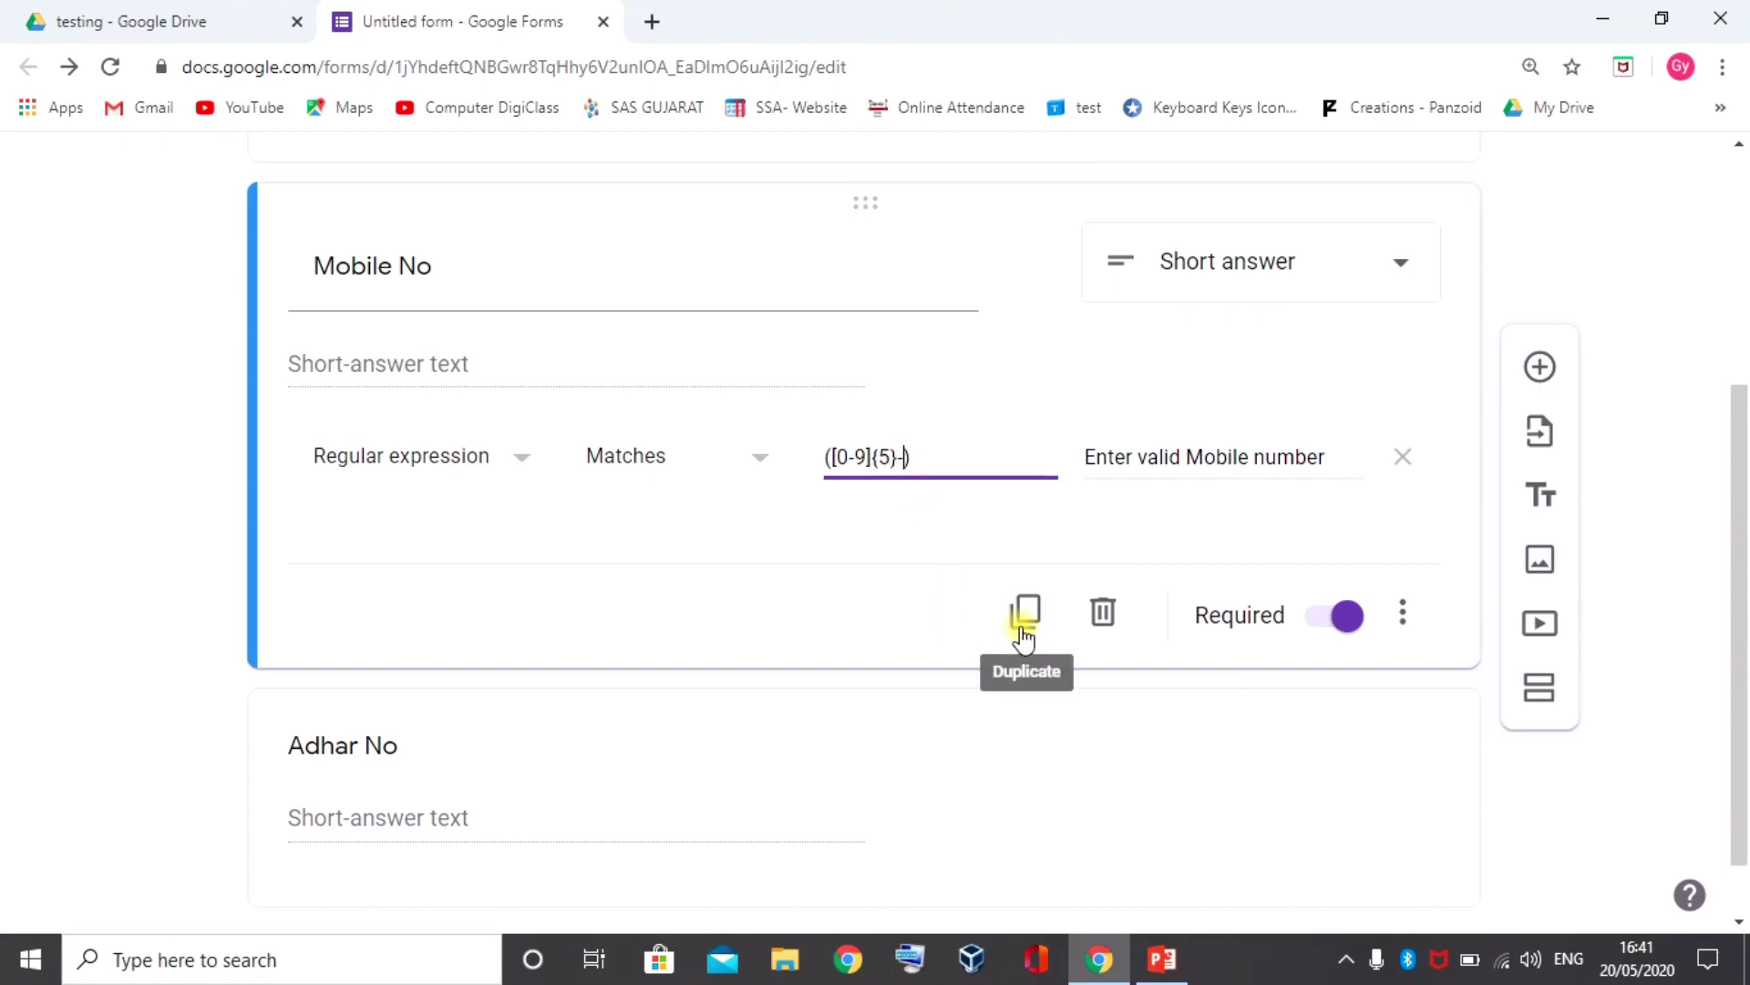
type("[]{5})")
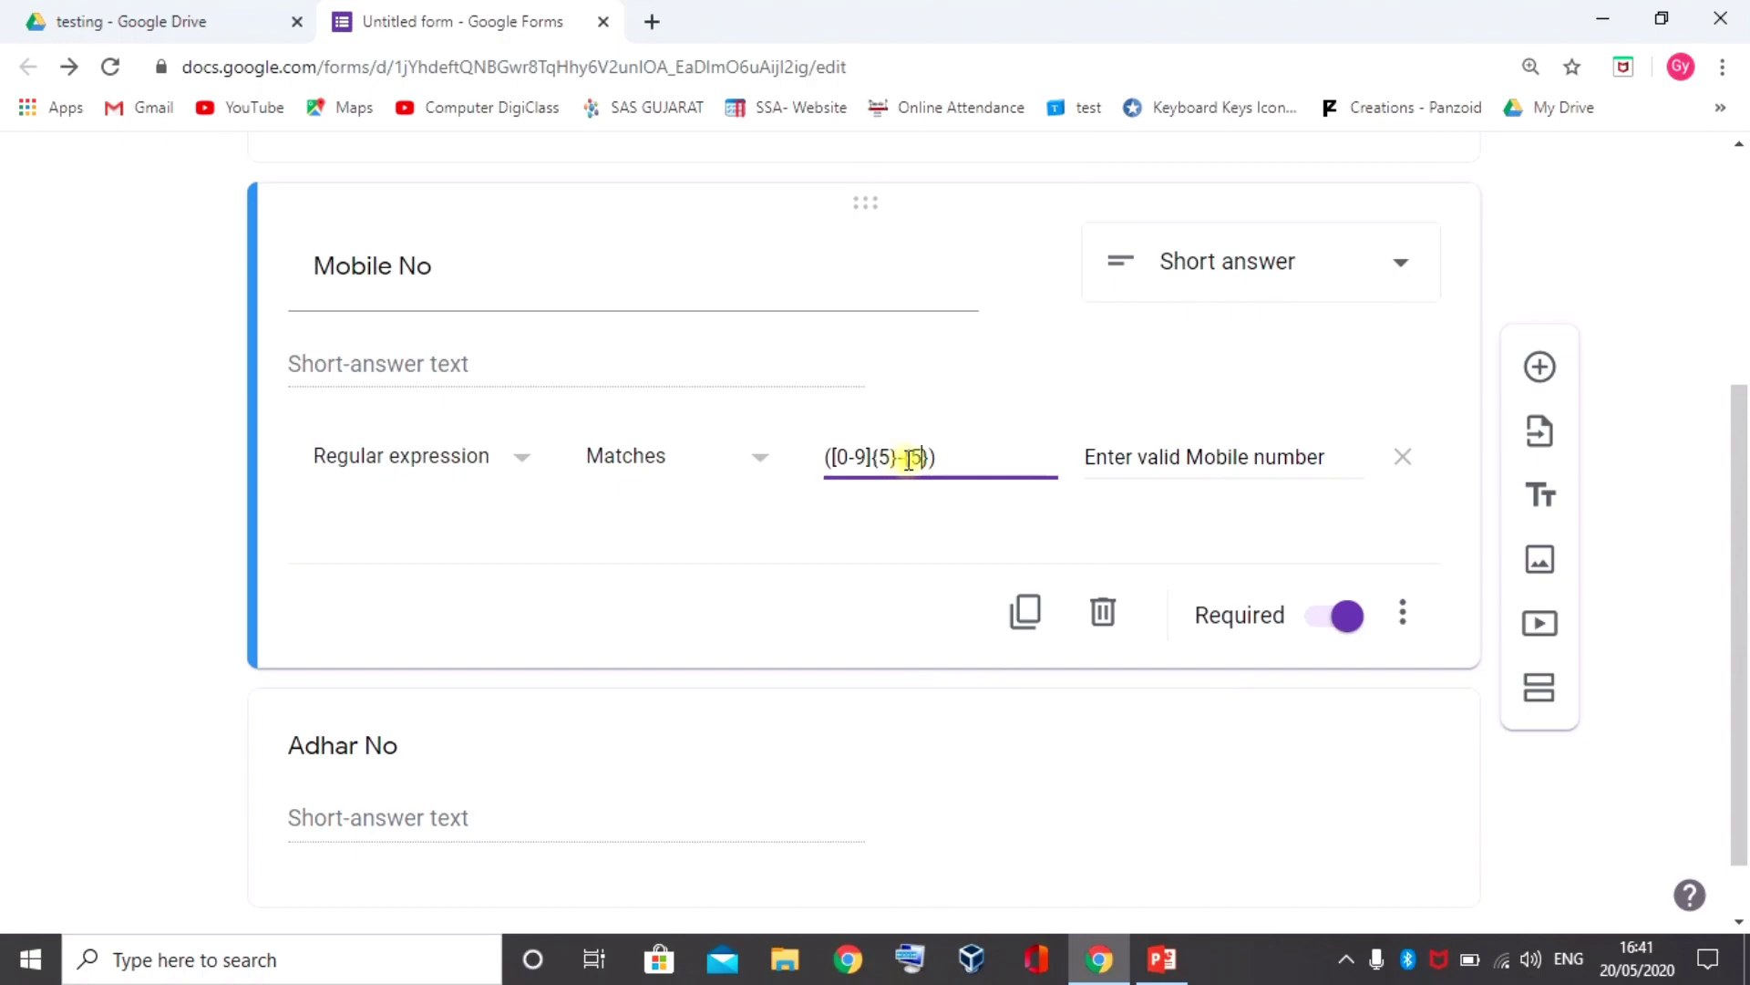
left_click(908, 456)
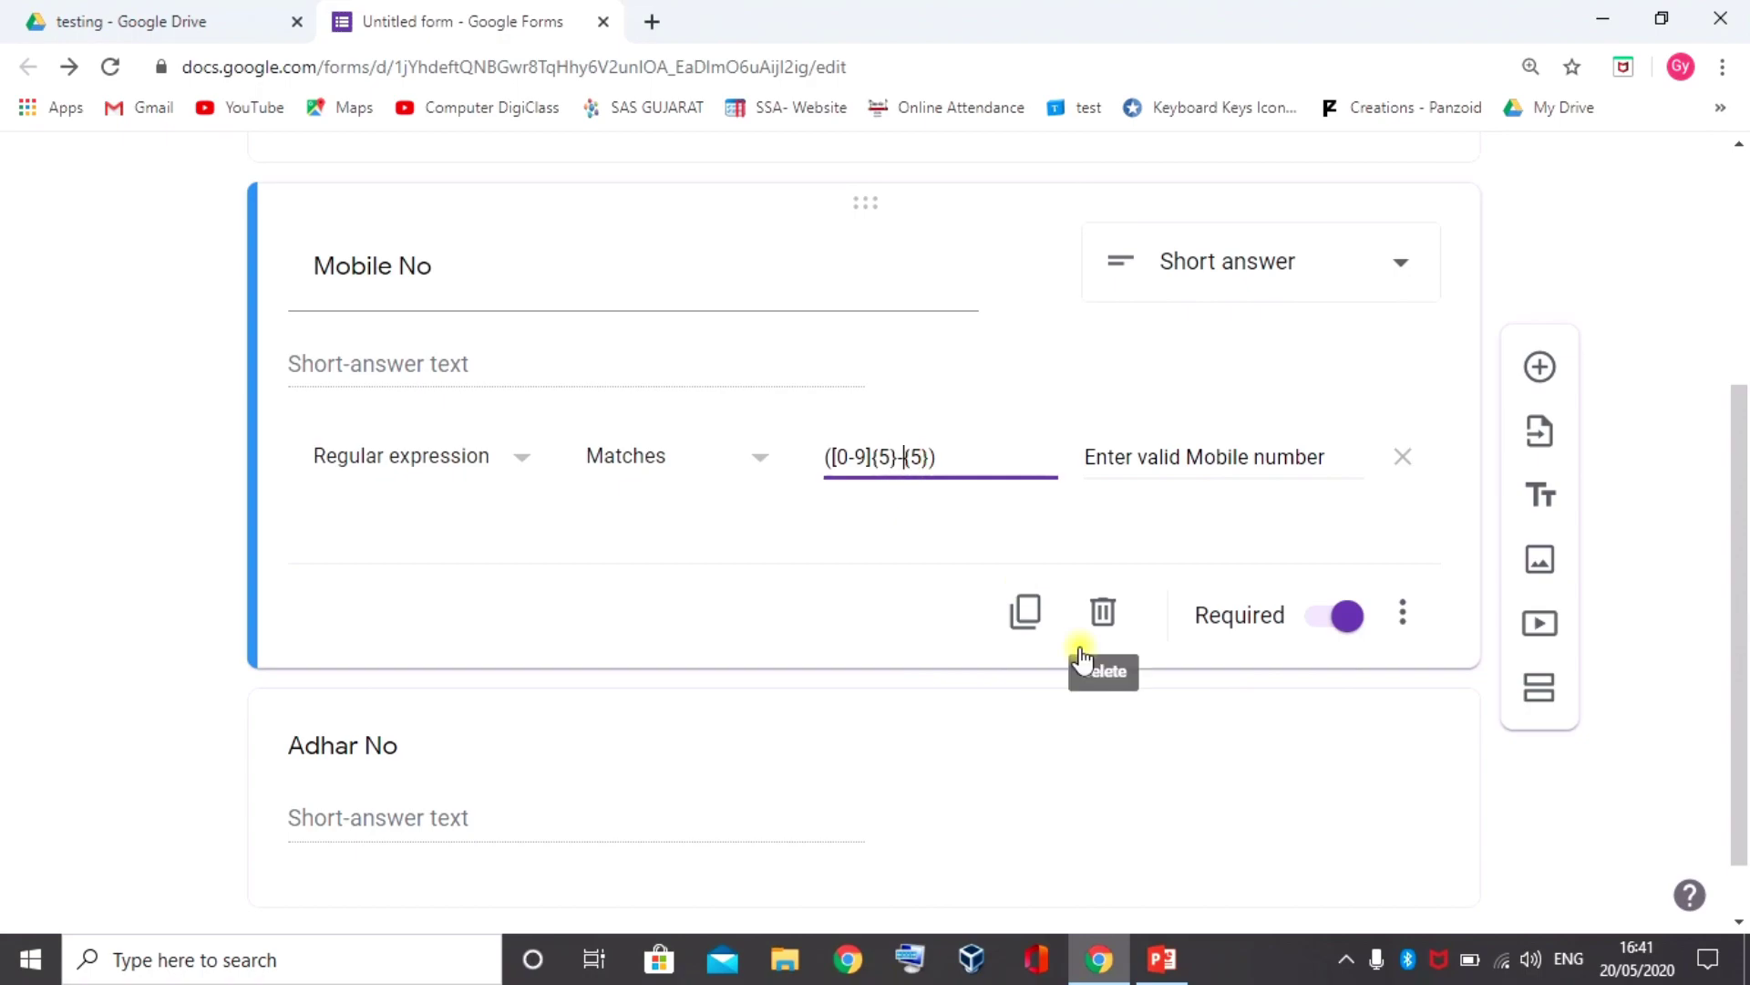
type("\\d")
key("Tab")
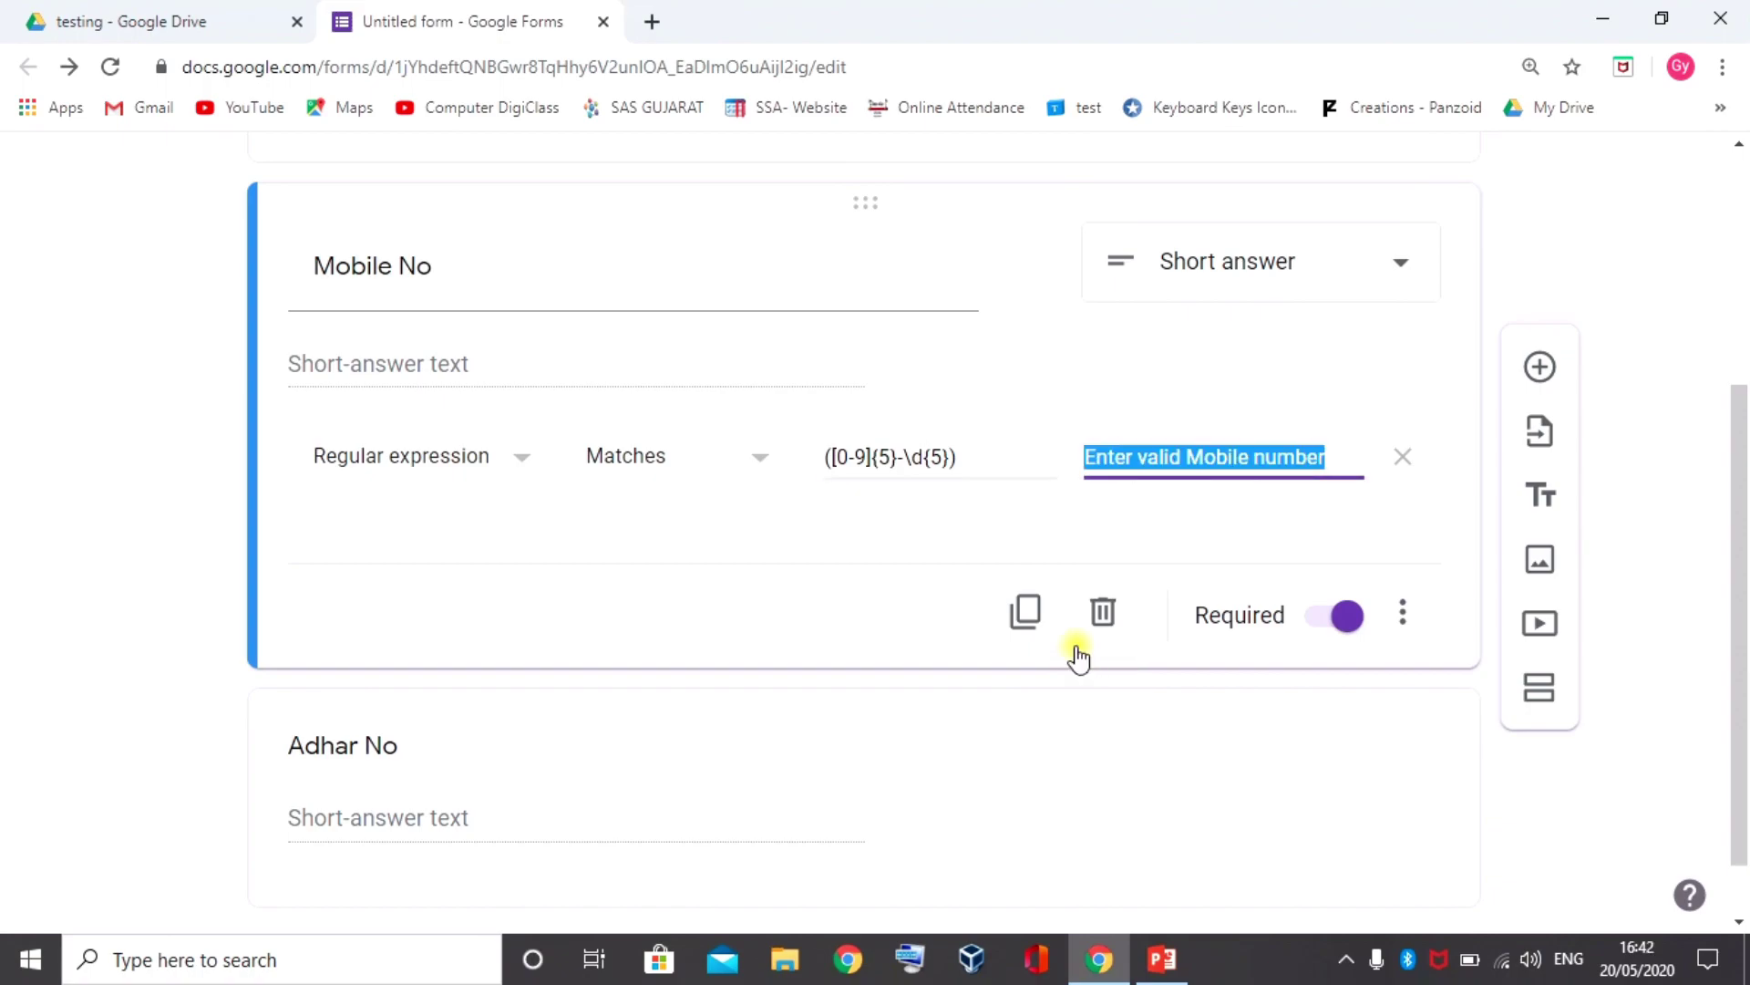
left_click(930, 527)
scroll(1176, 310, "up", 5)
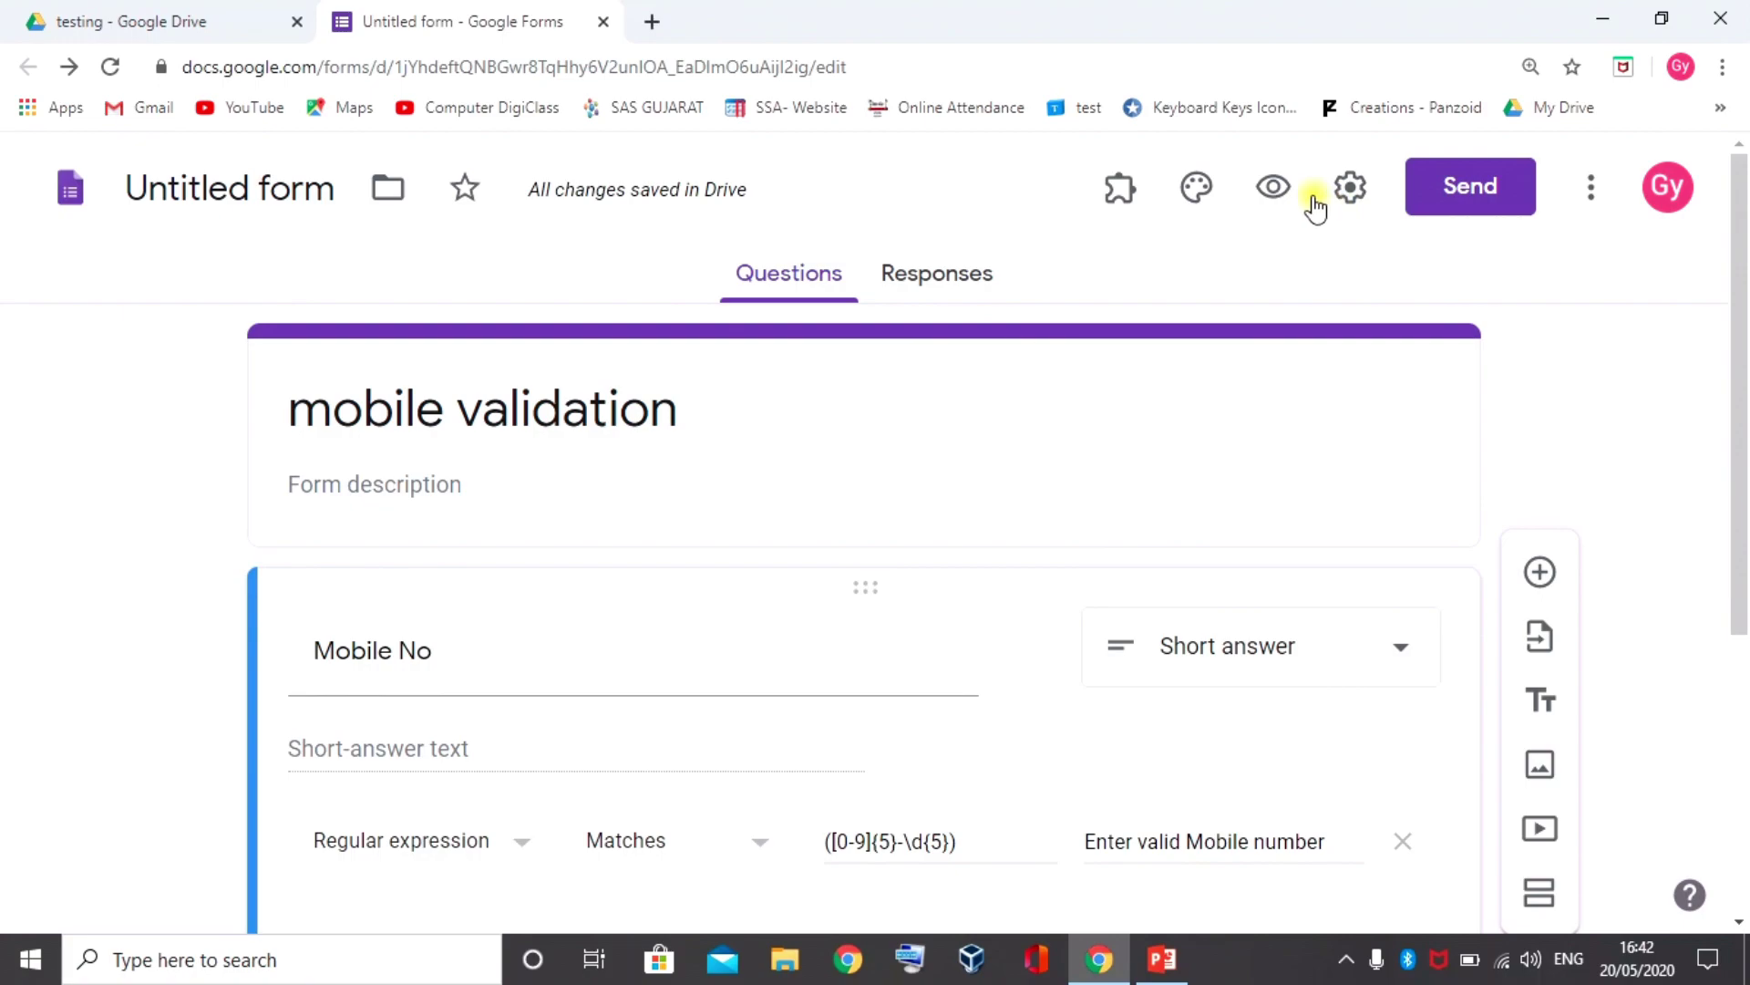
left_click(1274, 185)
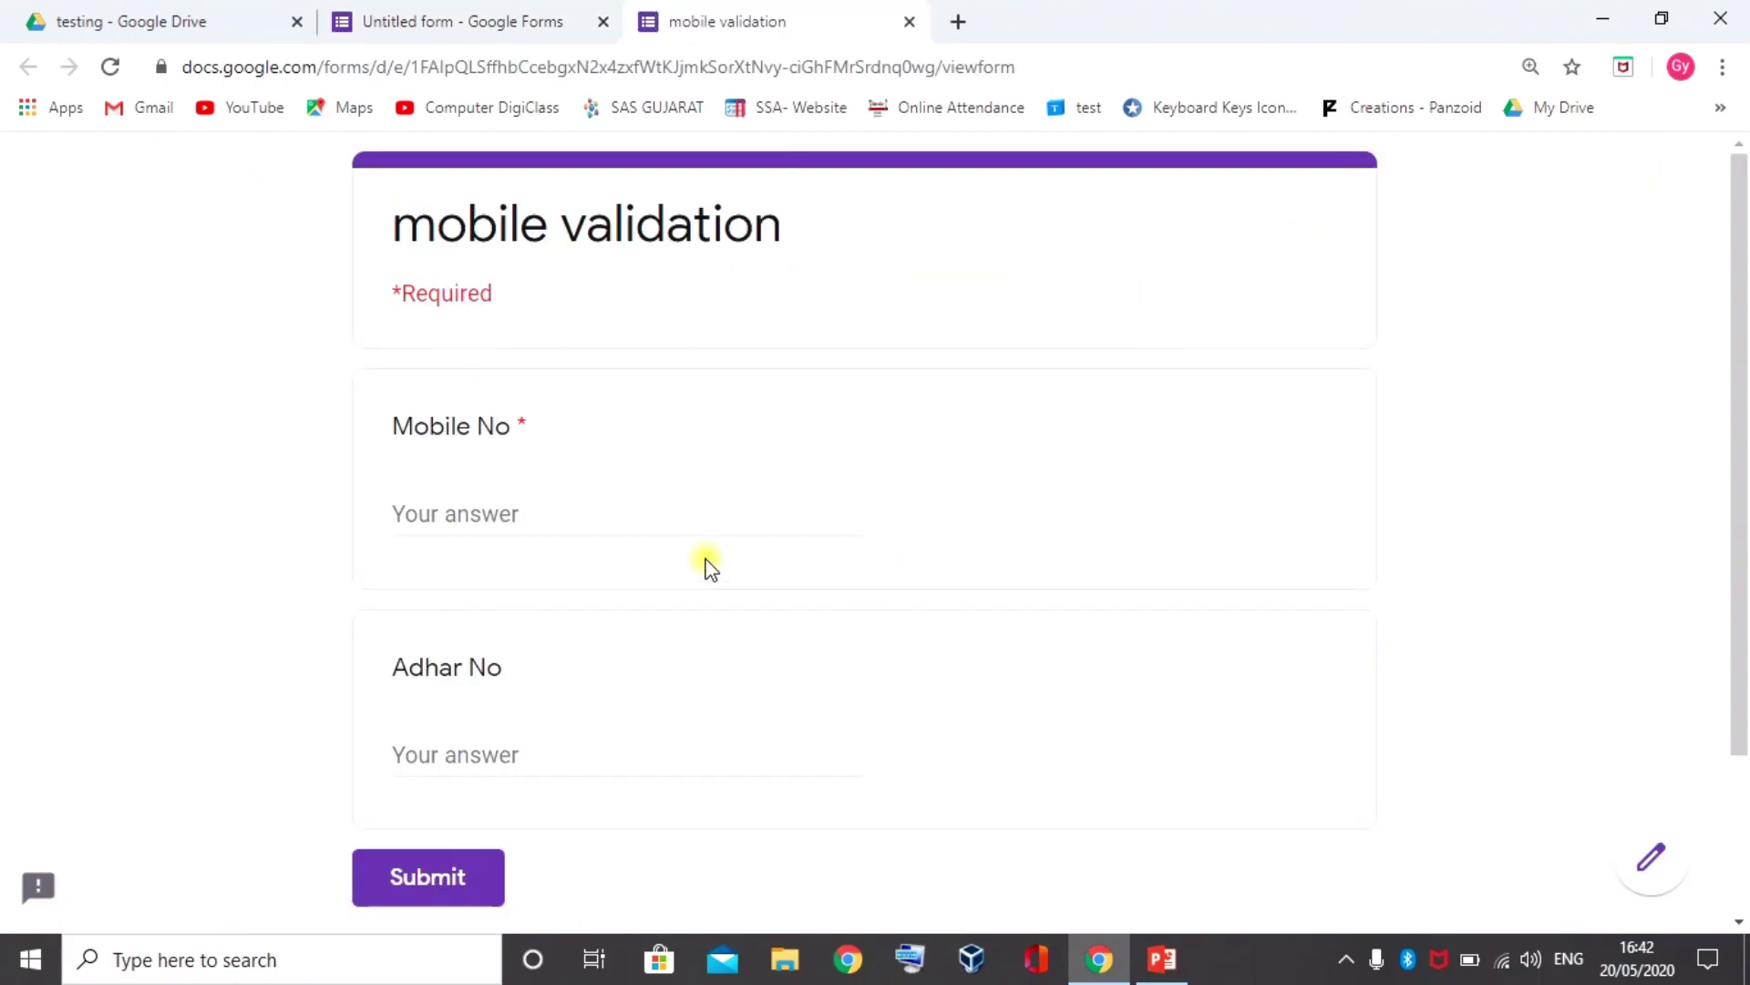
left_click(588, 513)
type("123")
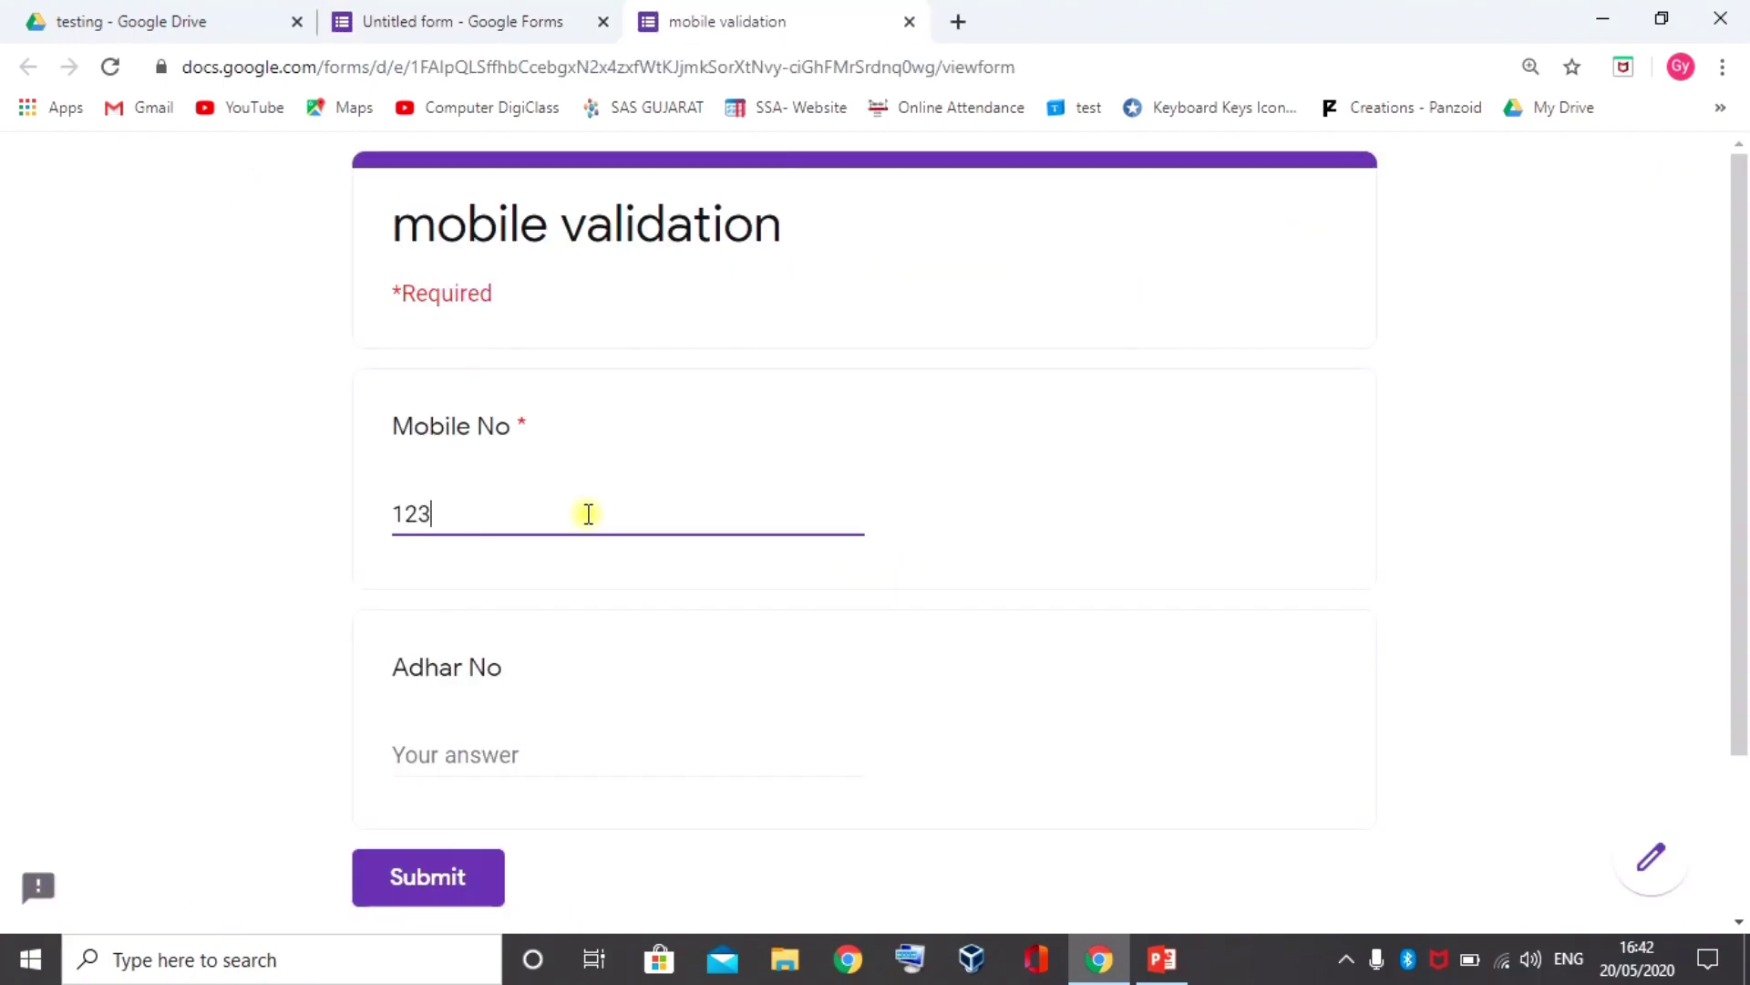
type("4567890")
key("Tab")
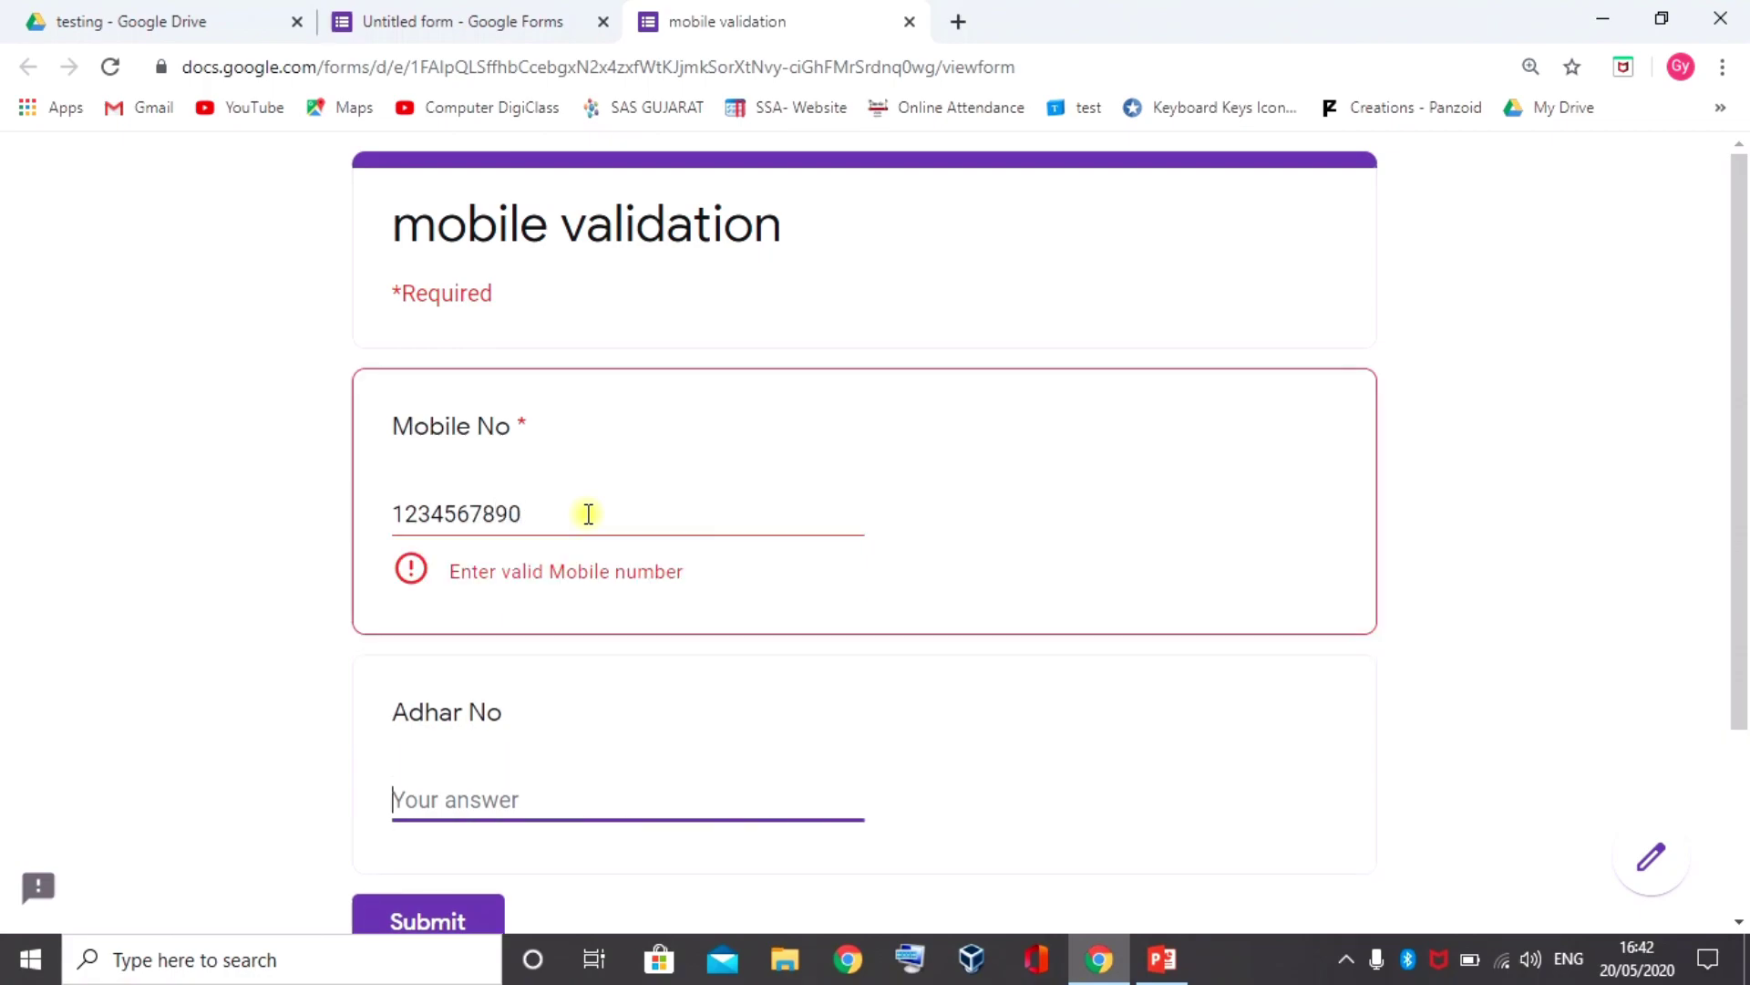
left_click(456, 514)
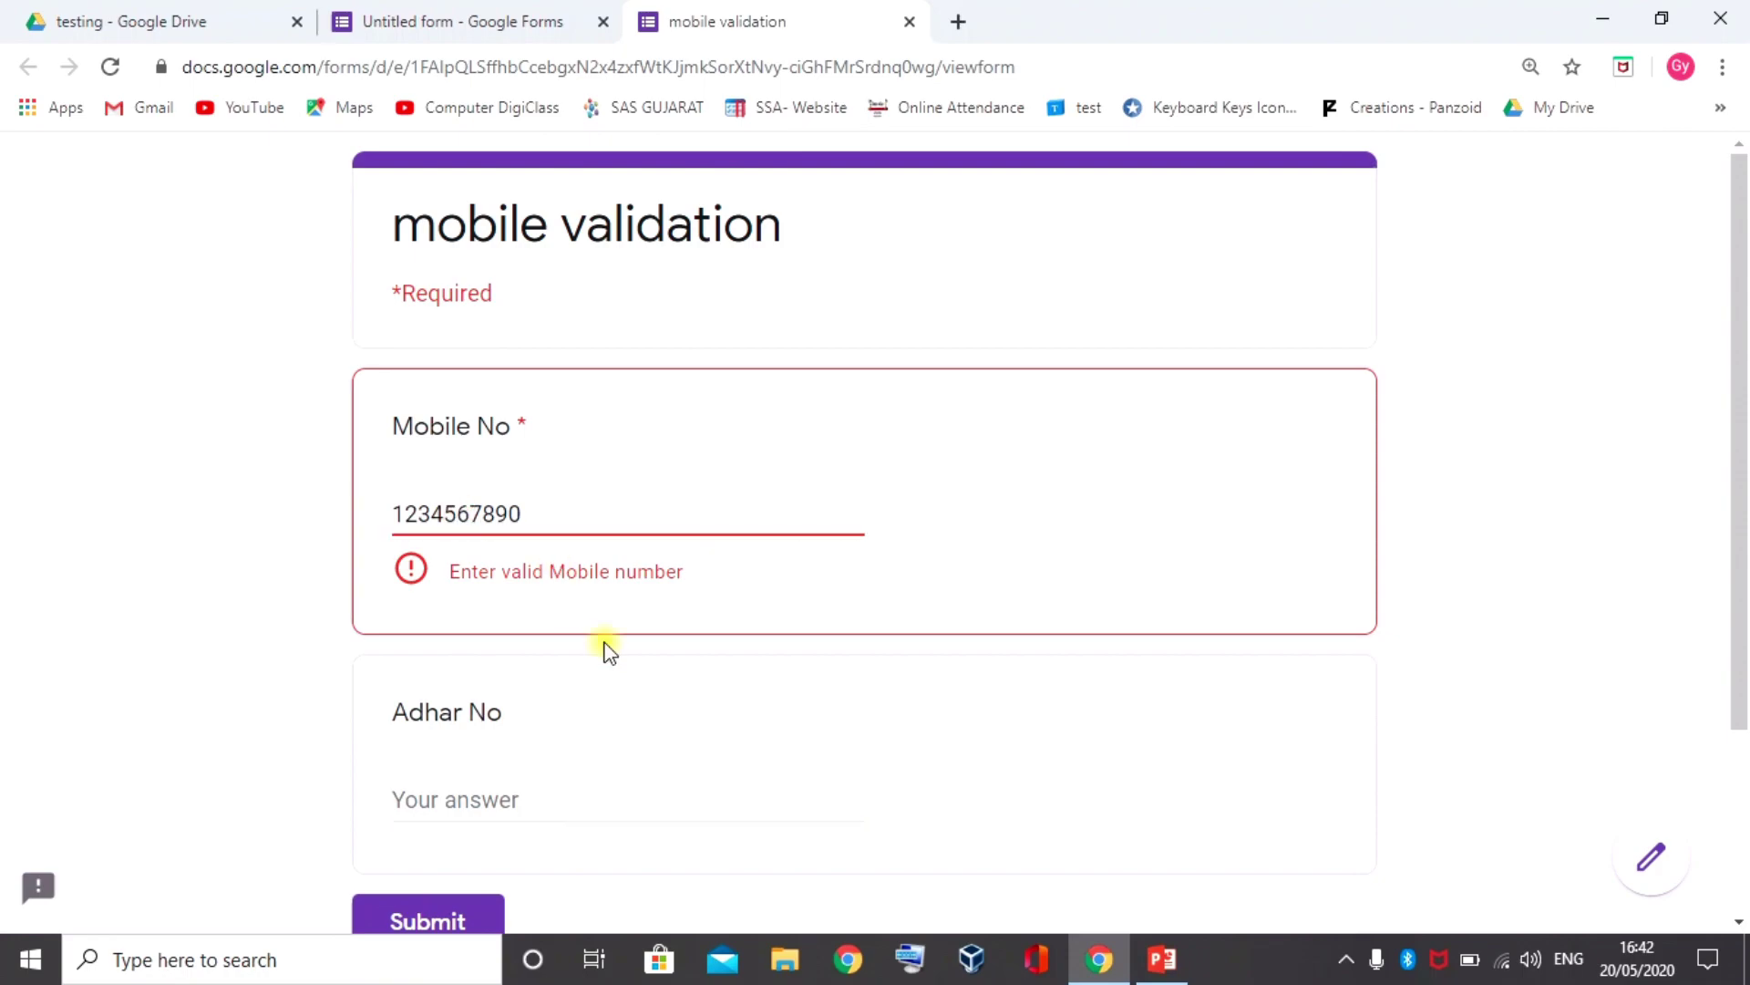
type("-")
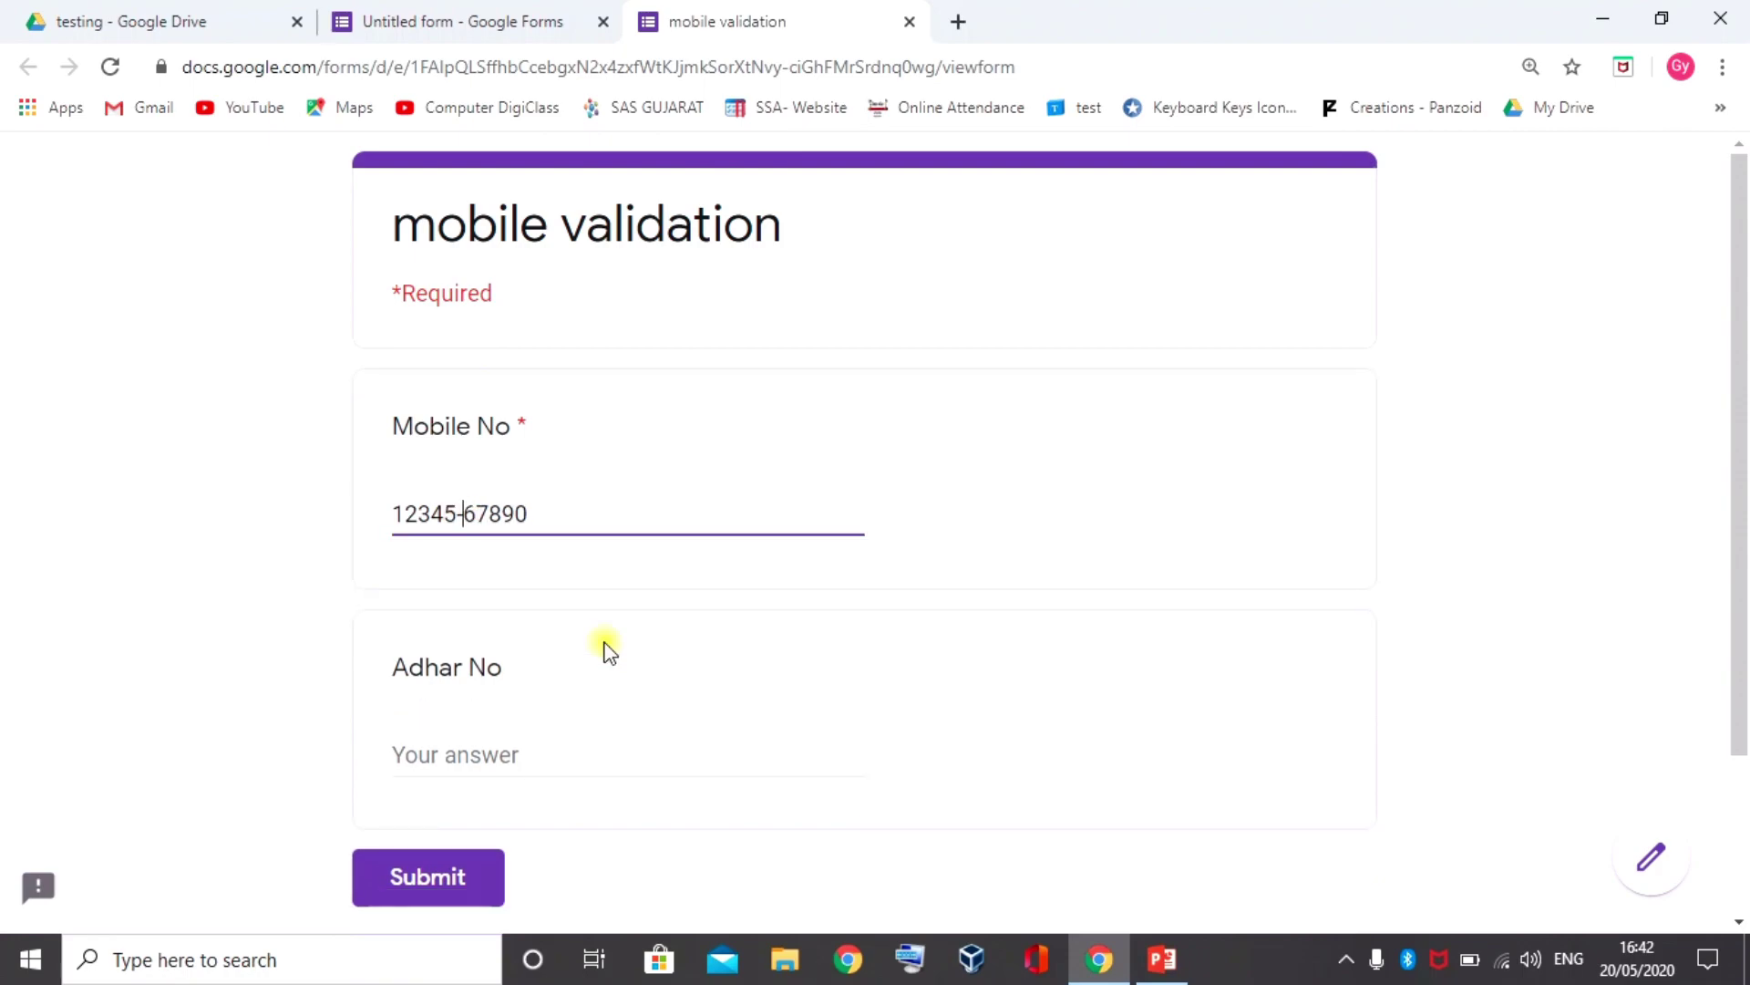
key("Tab")
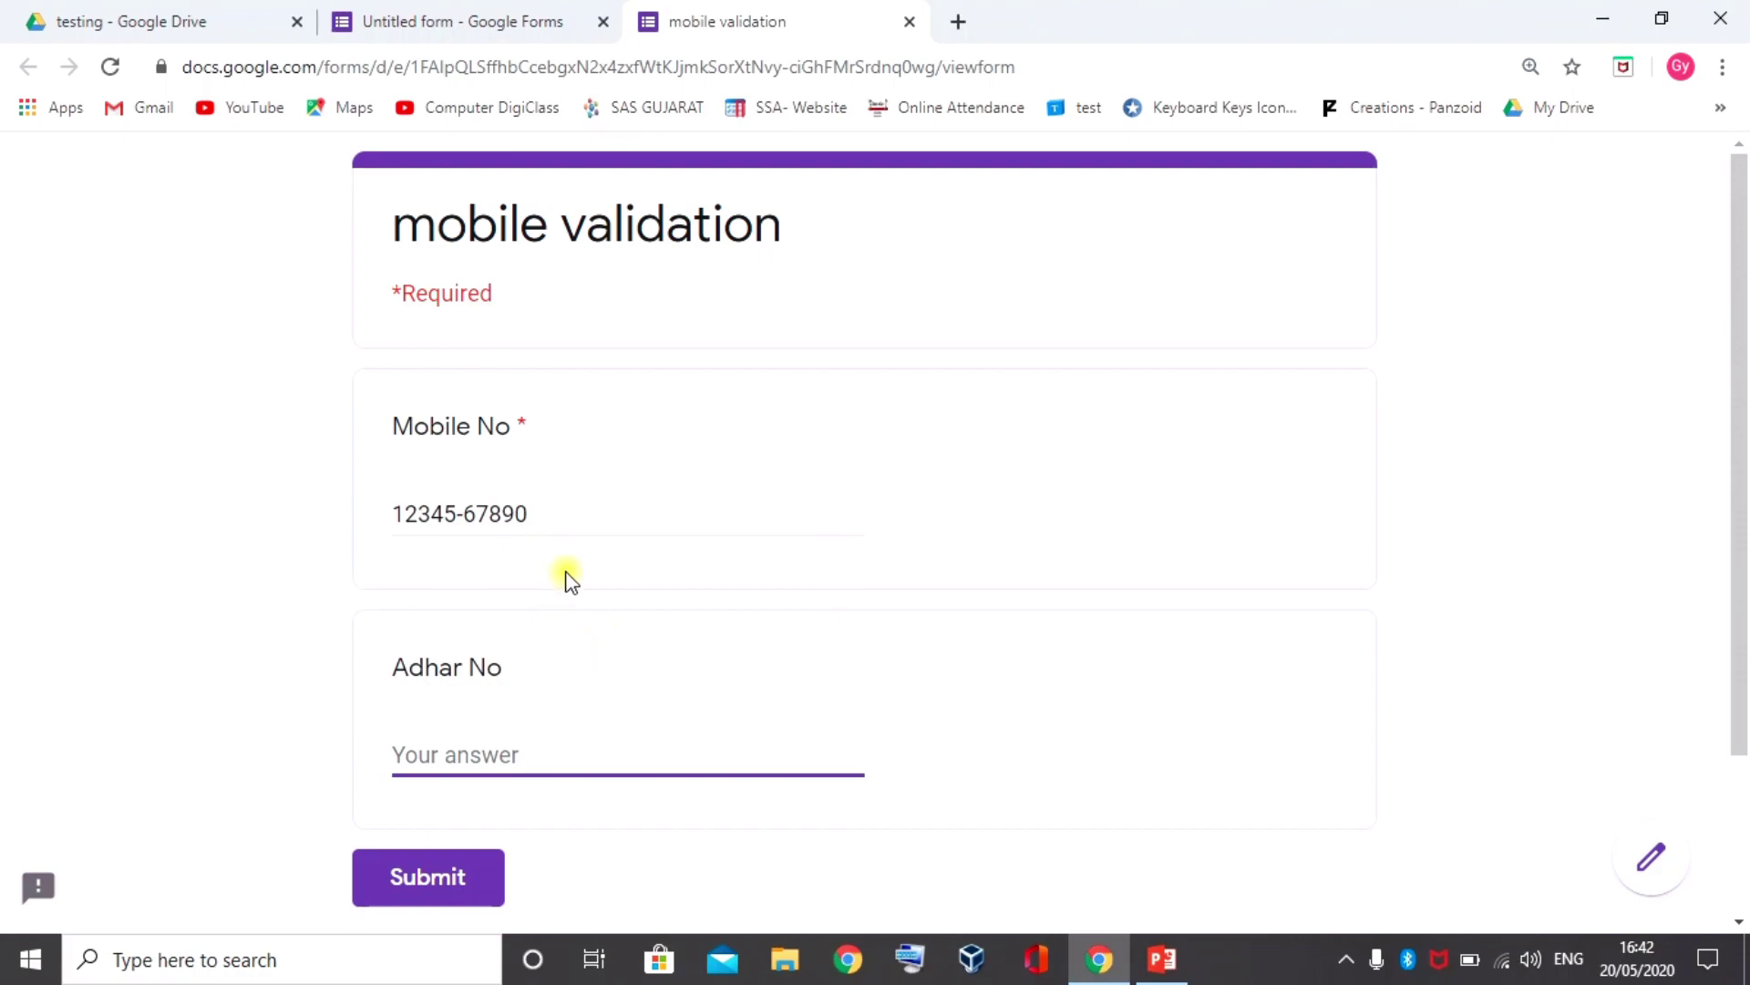
left_click(908, 21)
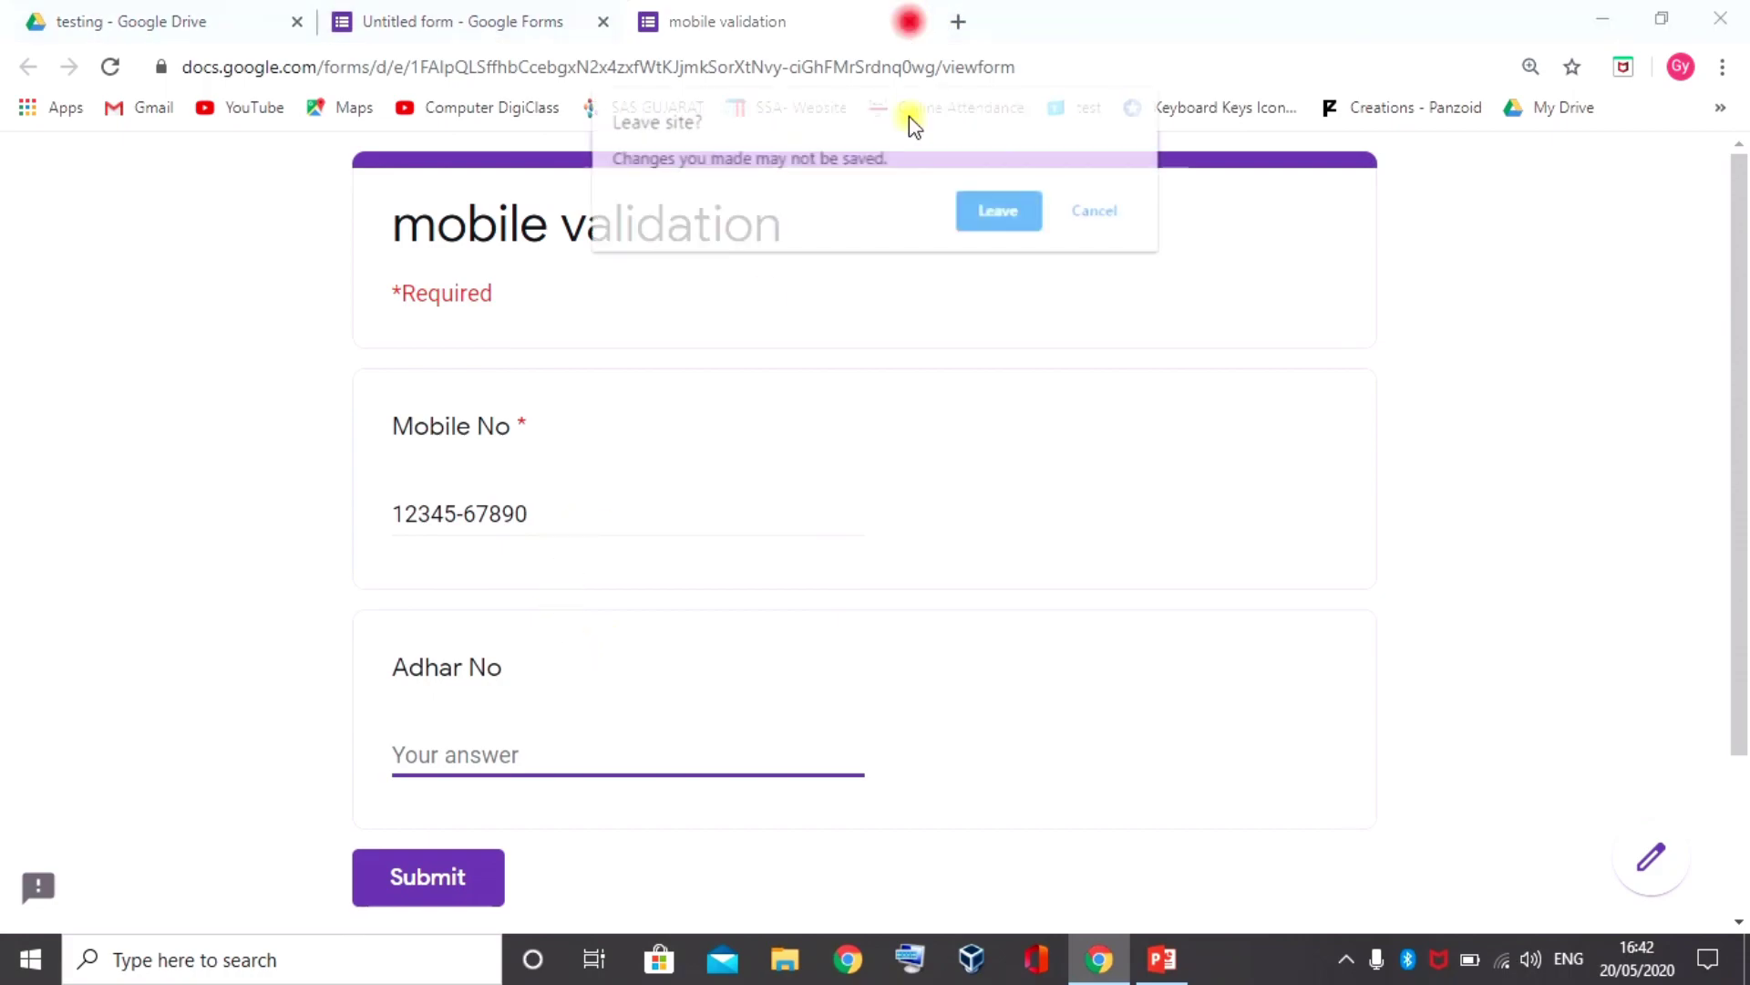
Leave the preview and add response validation to the Adhar No question
left_click(1010, 208)
scroll(761, 483, "down", 5)
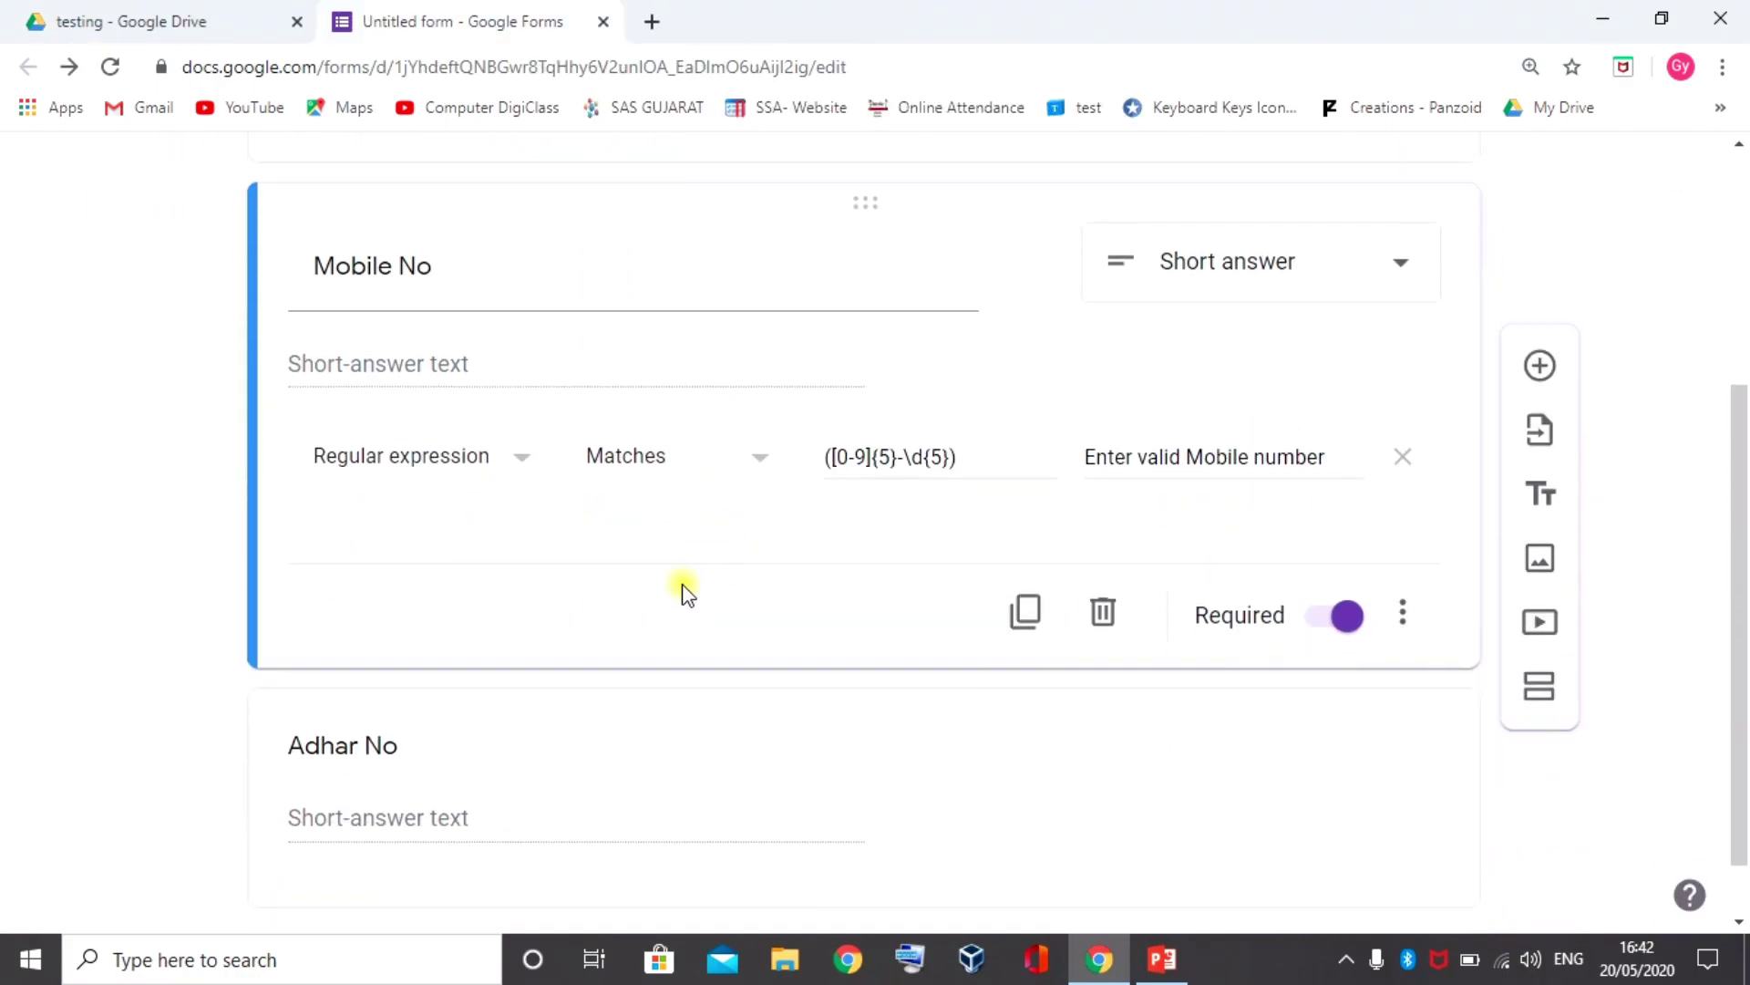
left_click(552, 621)
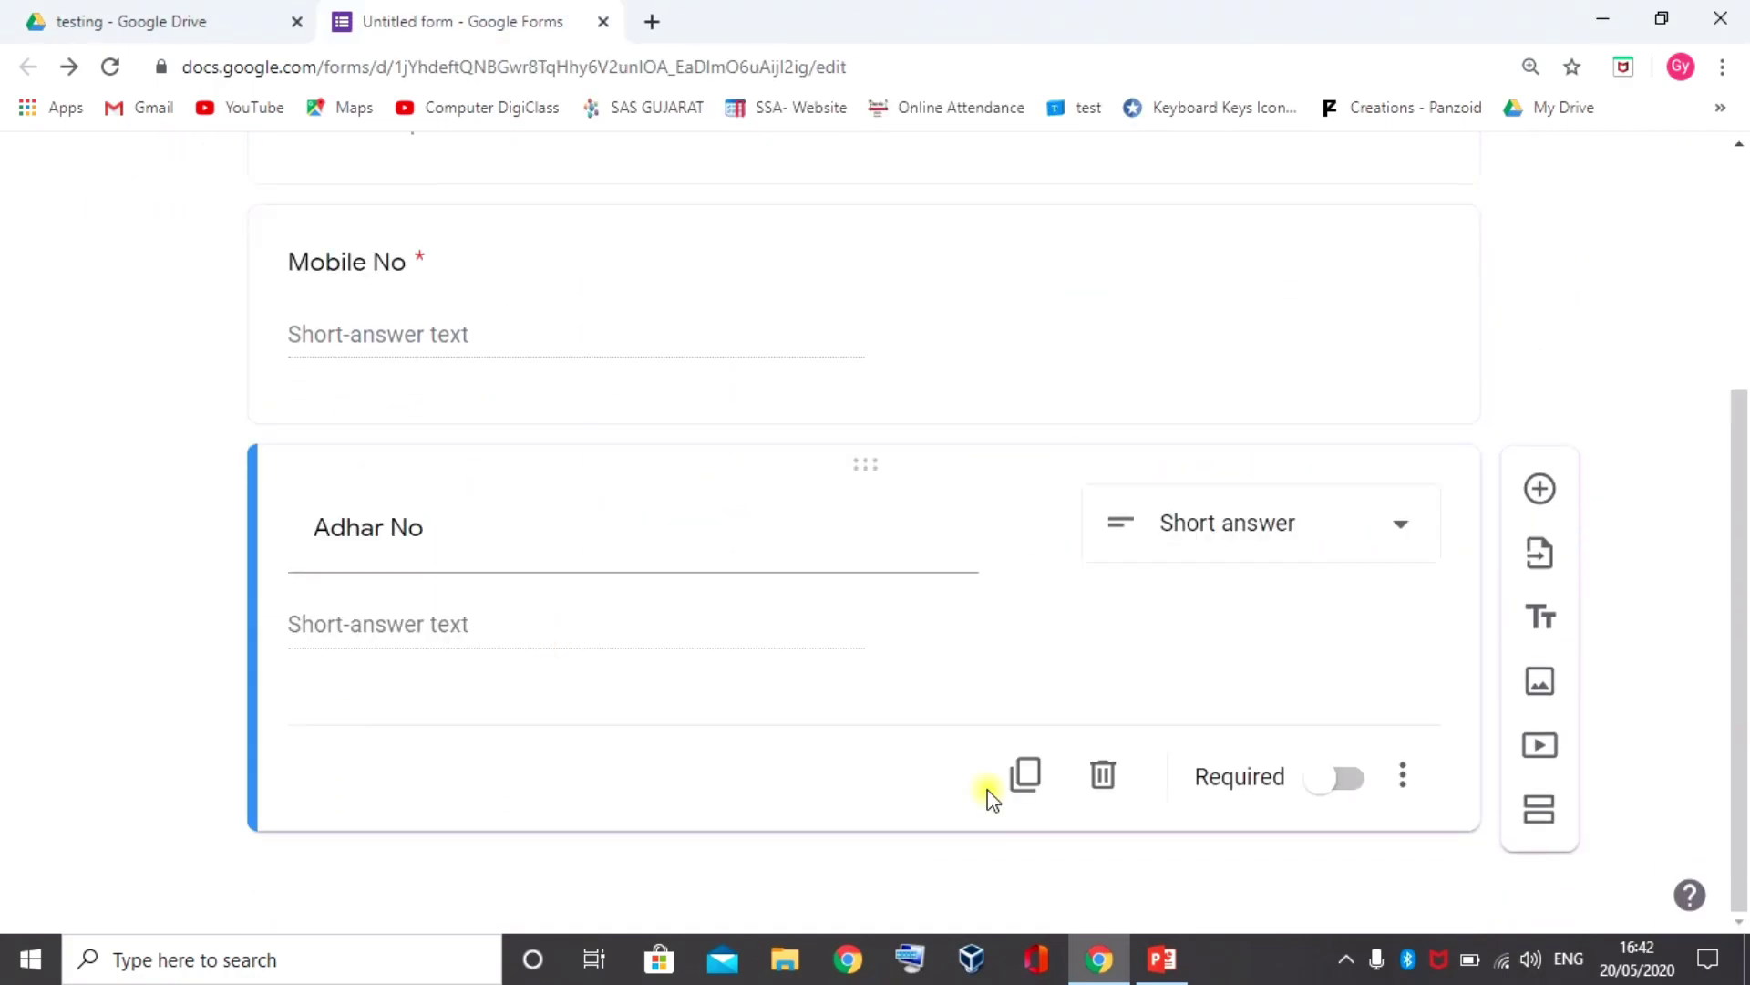
left_click(1403, 779)
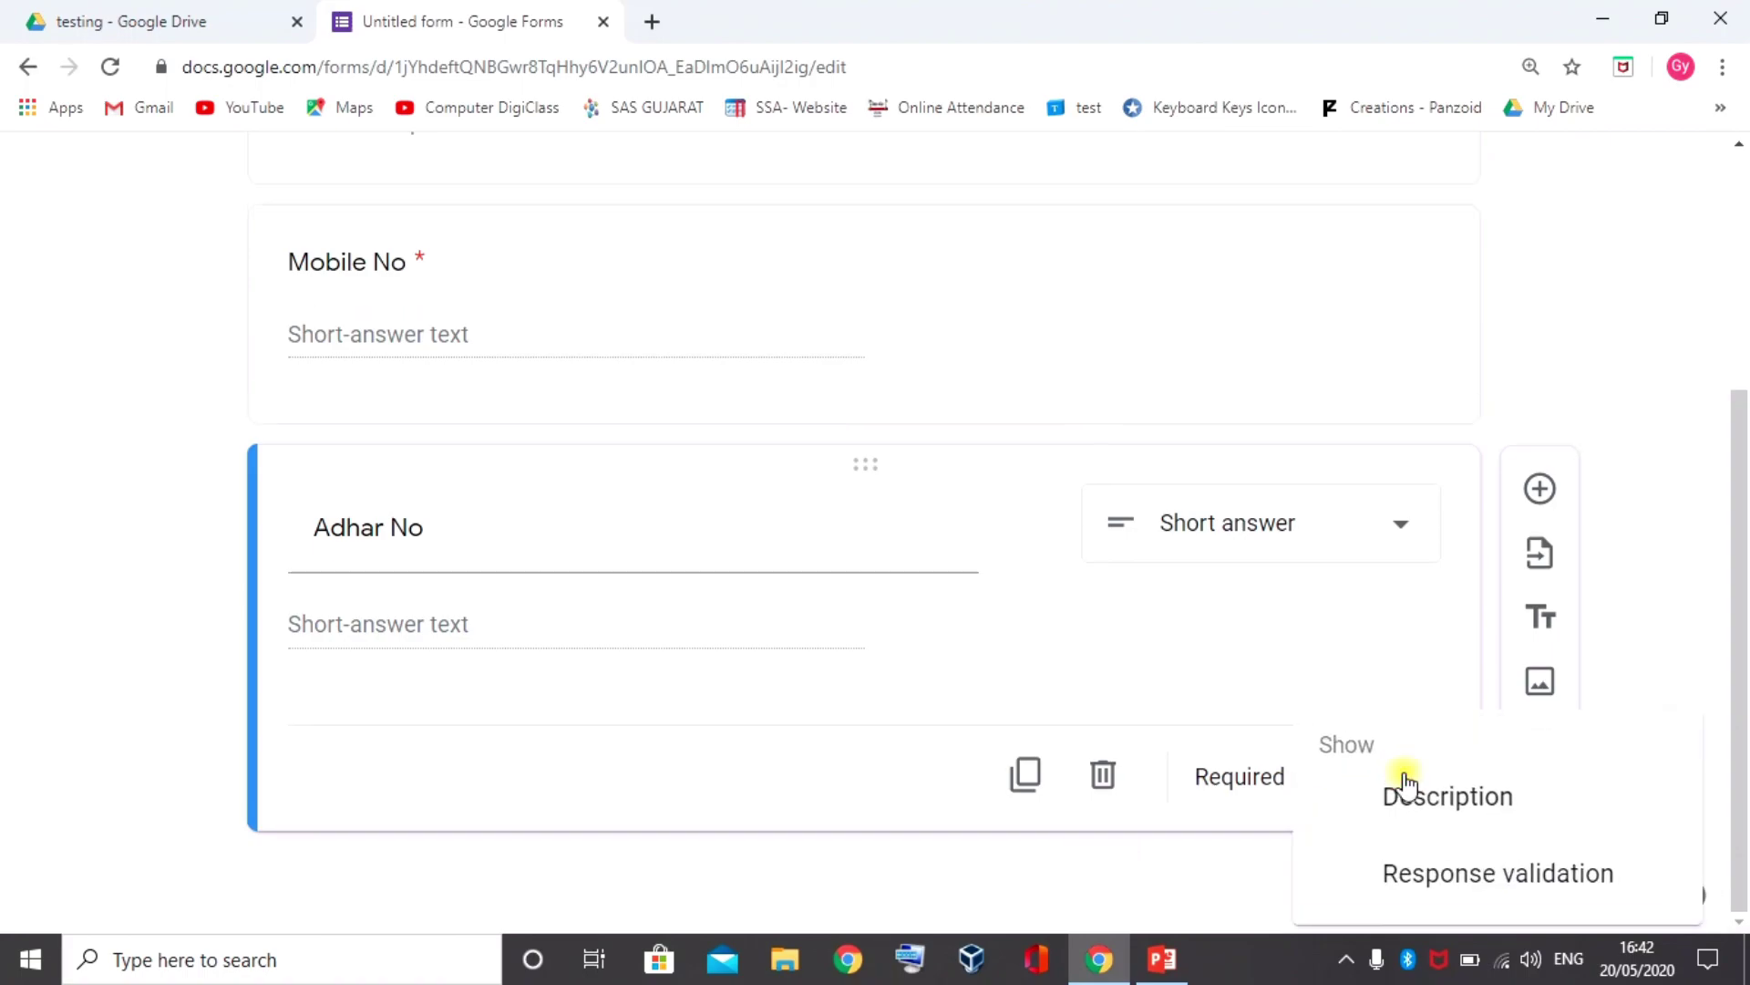
left_click(1446, 872)
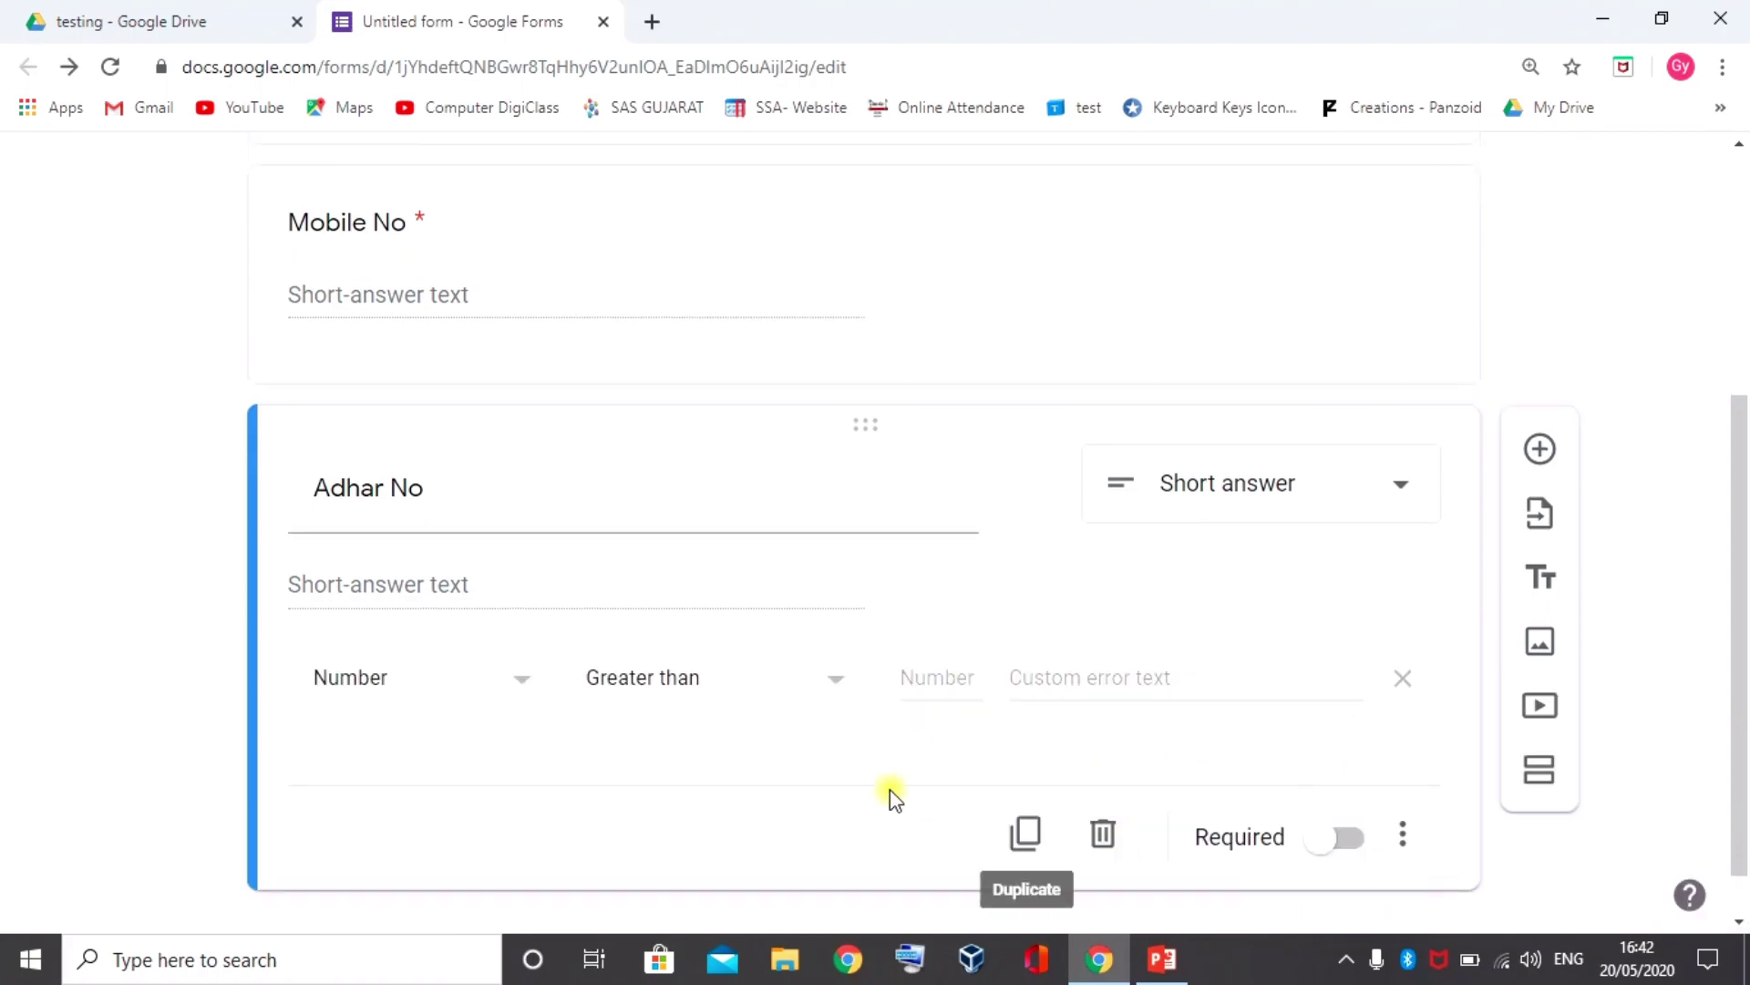
Set the Adhar No validation to Regular expression with the Matches condition
left_click(525, 676)
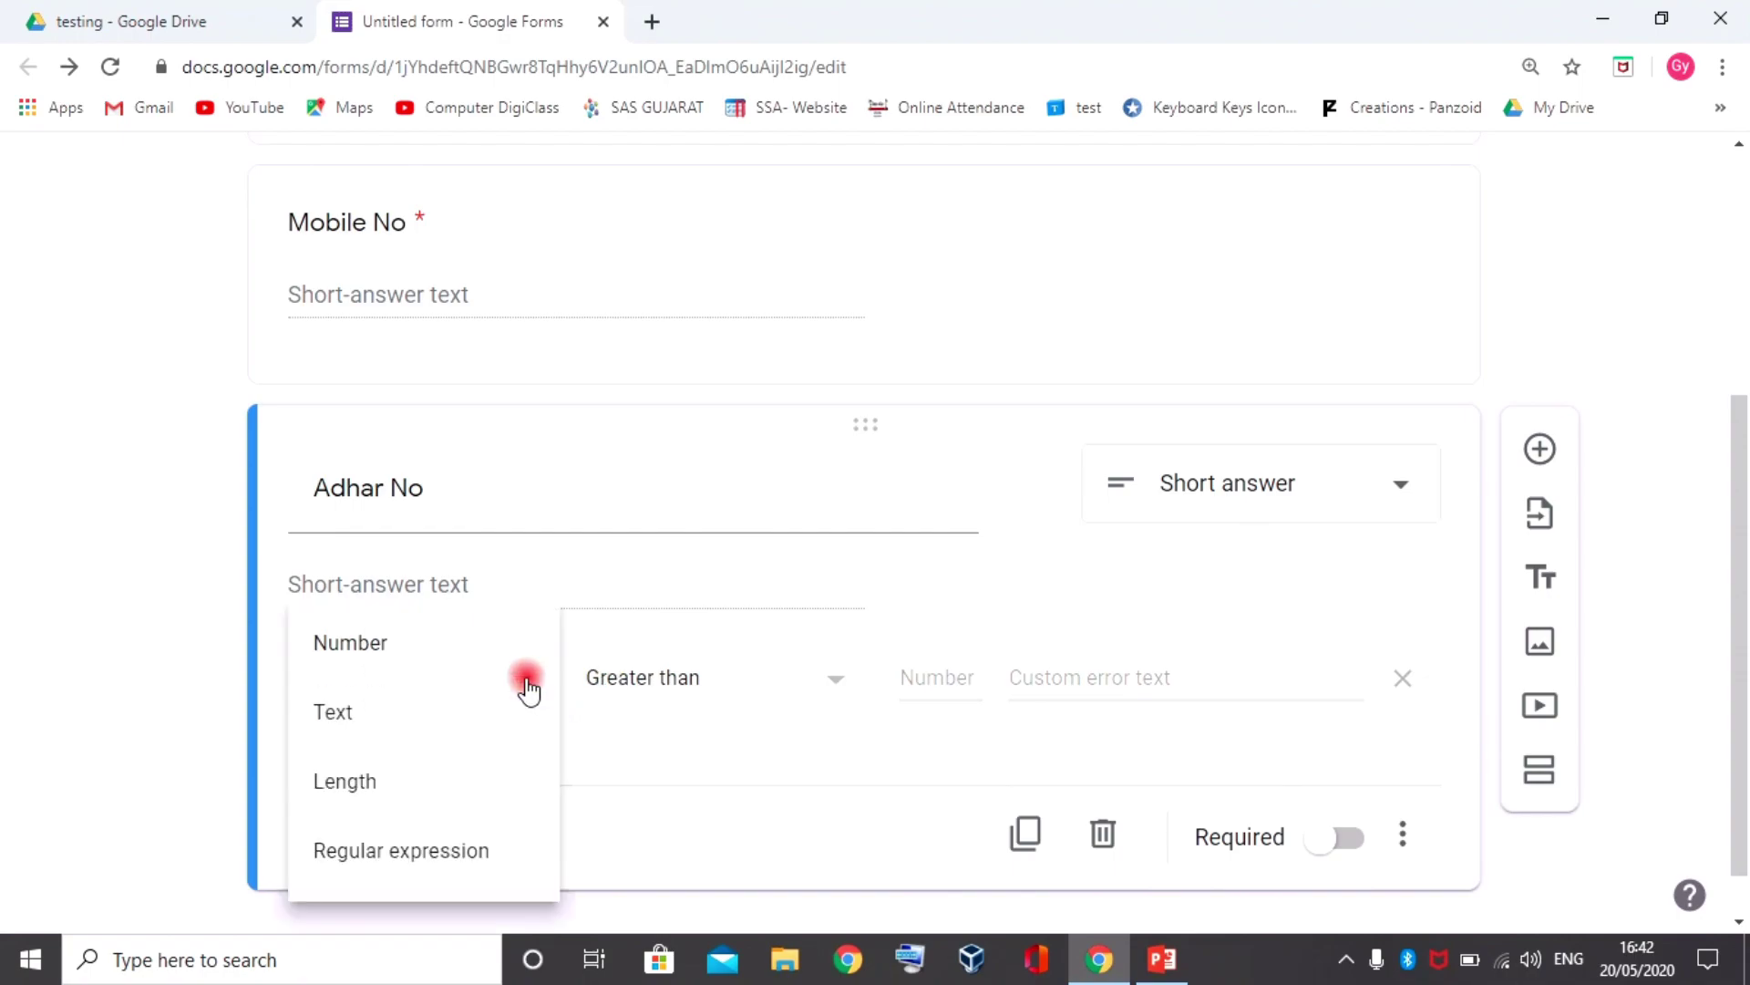
left_click(394, 852)
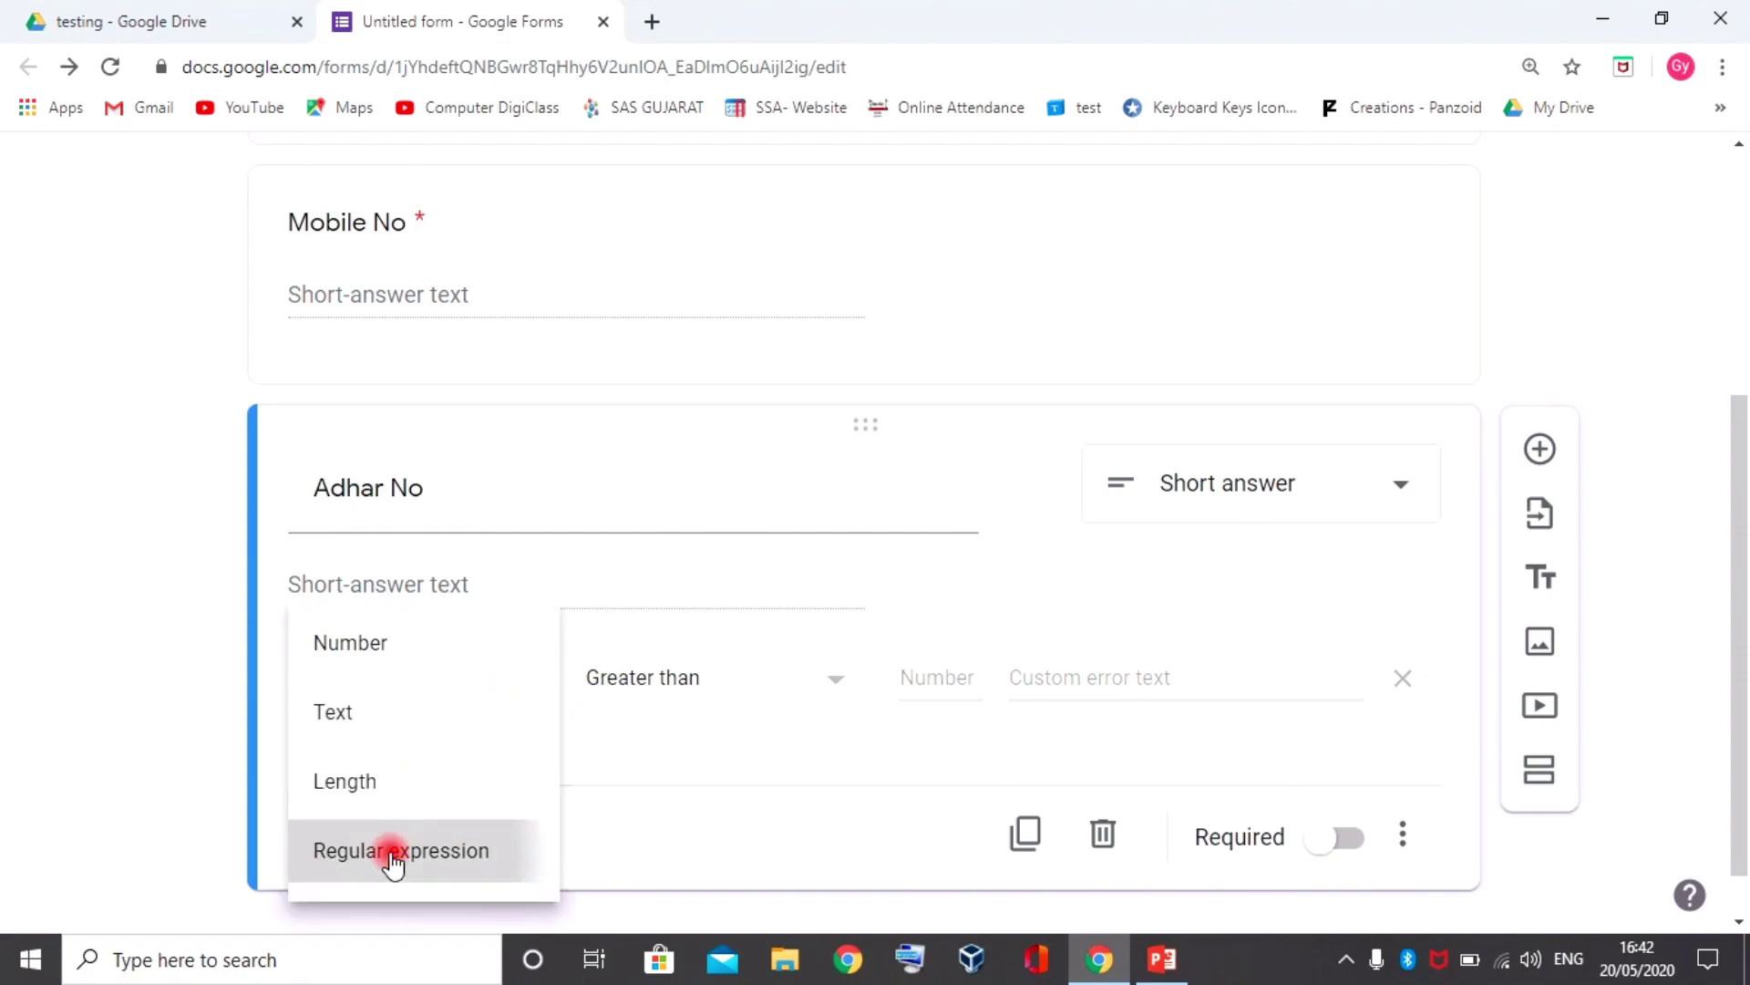
left_click(765, 682)
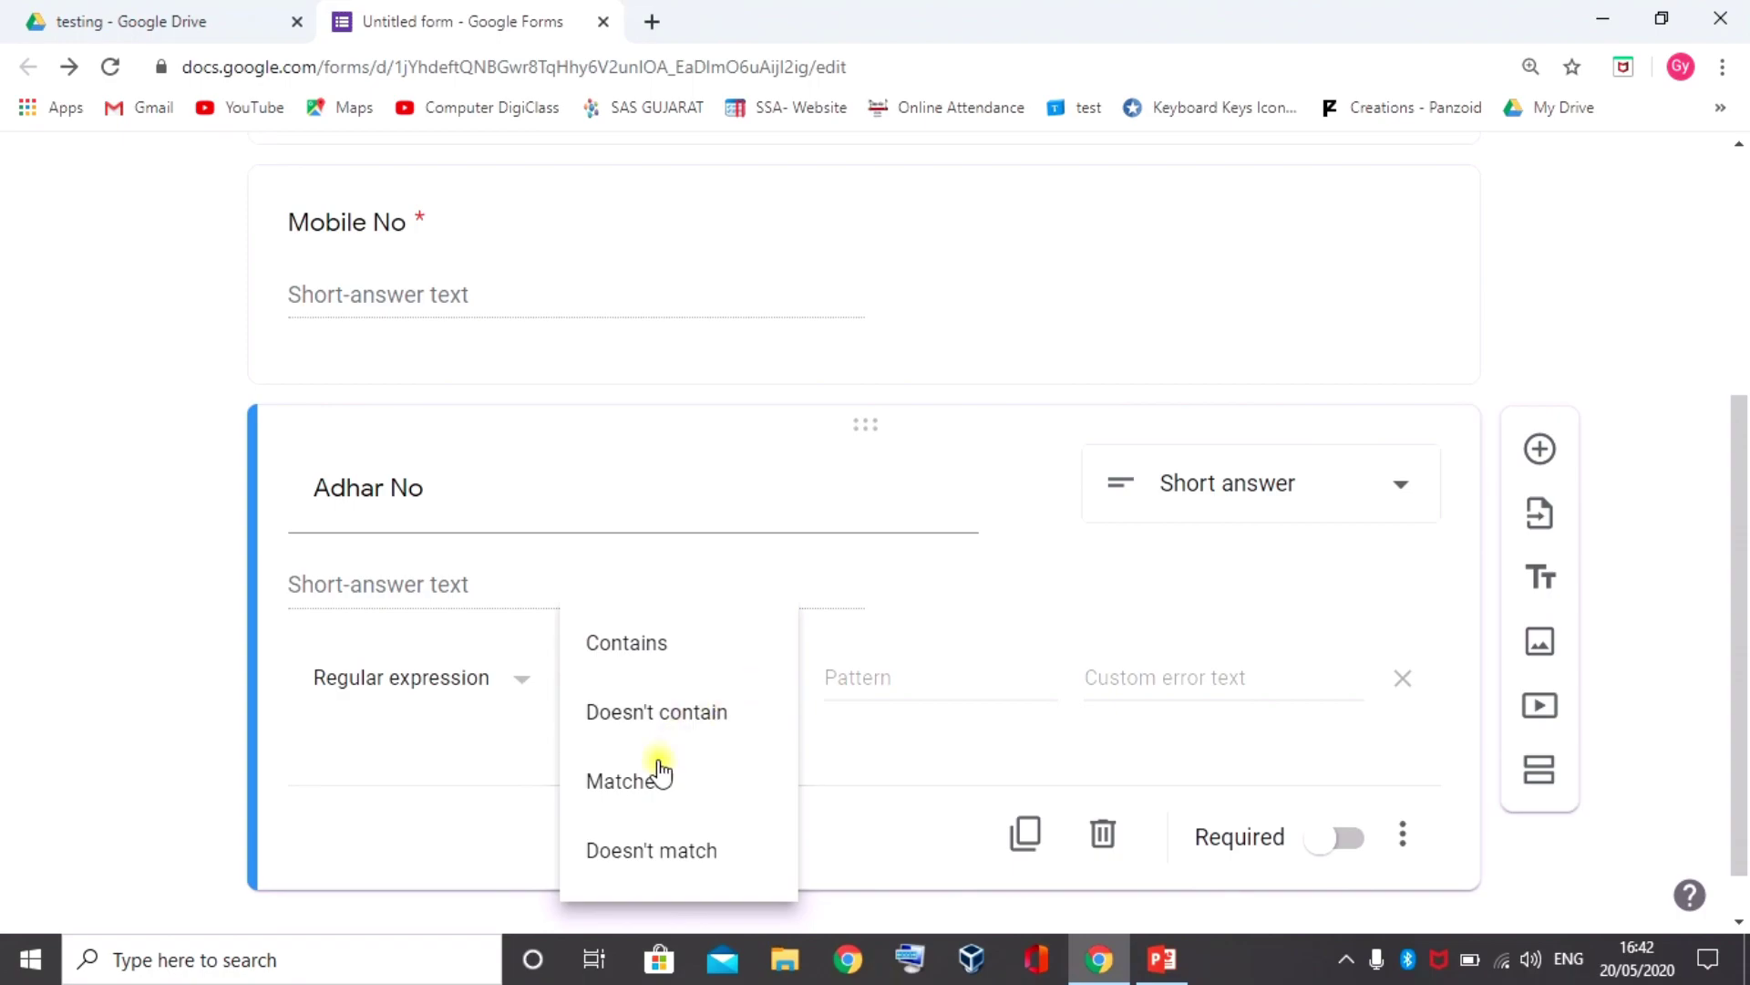
left_click(638, 792)
left_click(835, 675)
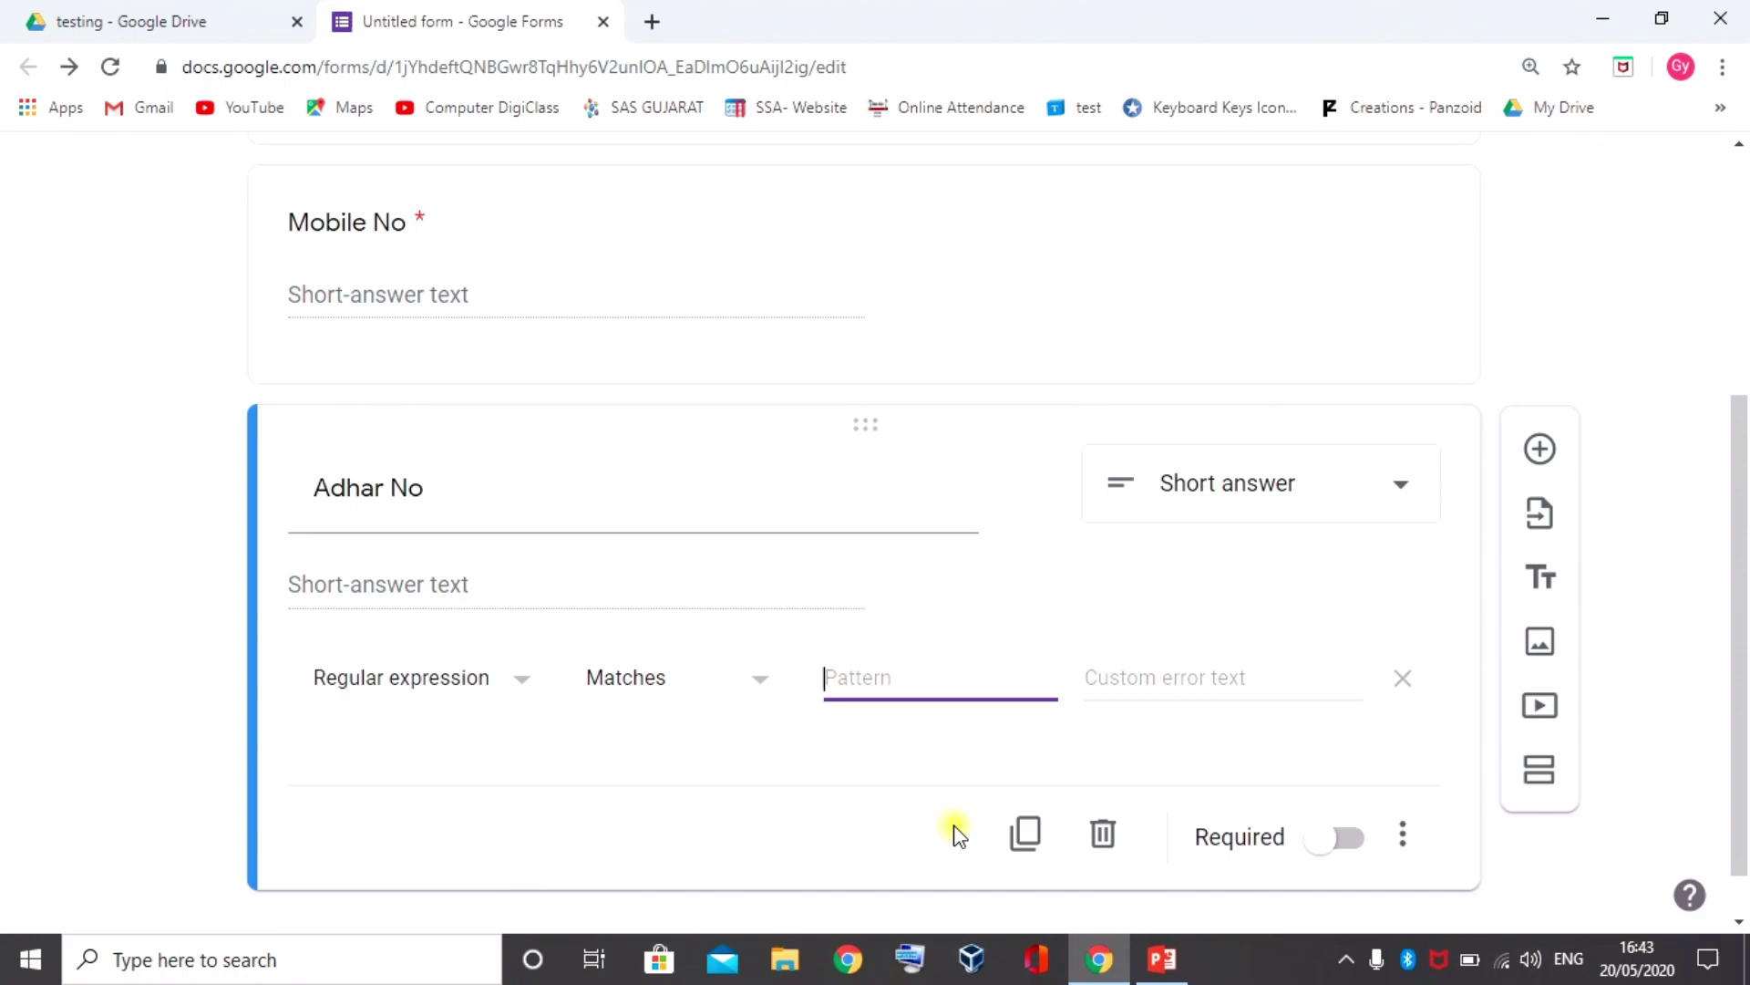
Enter the Adhar No pattern ([0-9]{12}) for a twelve-digit number
type("()")
key("Left")
type("[")
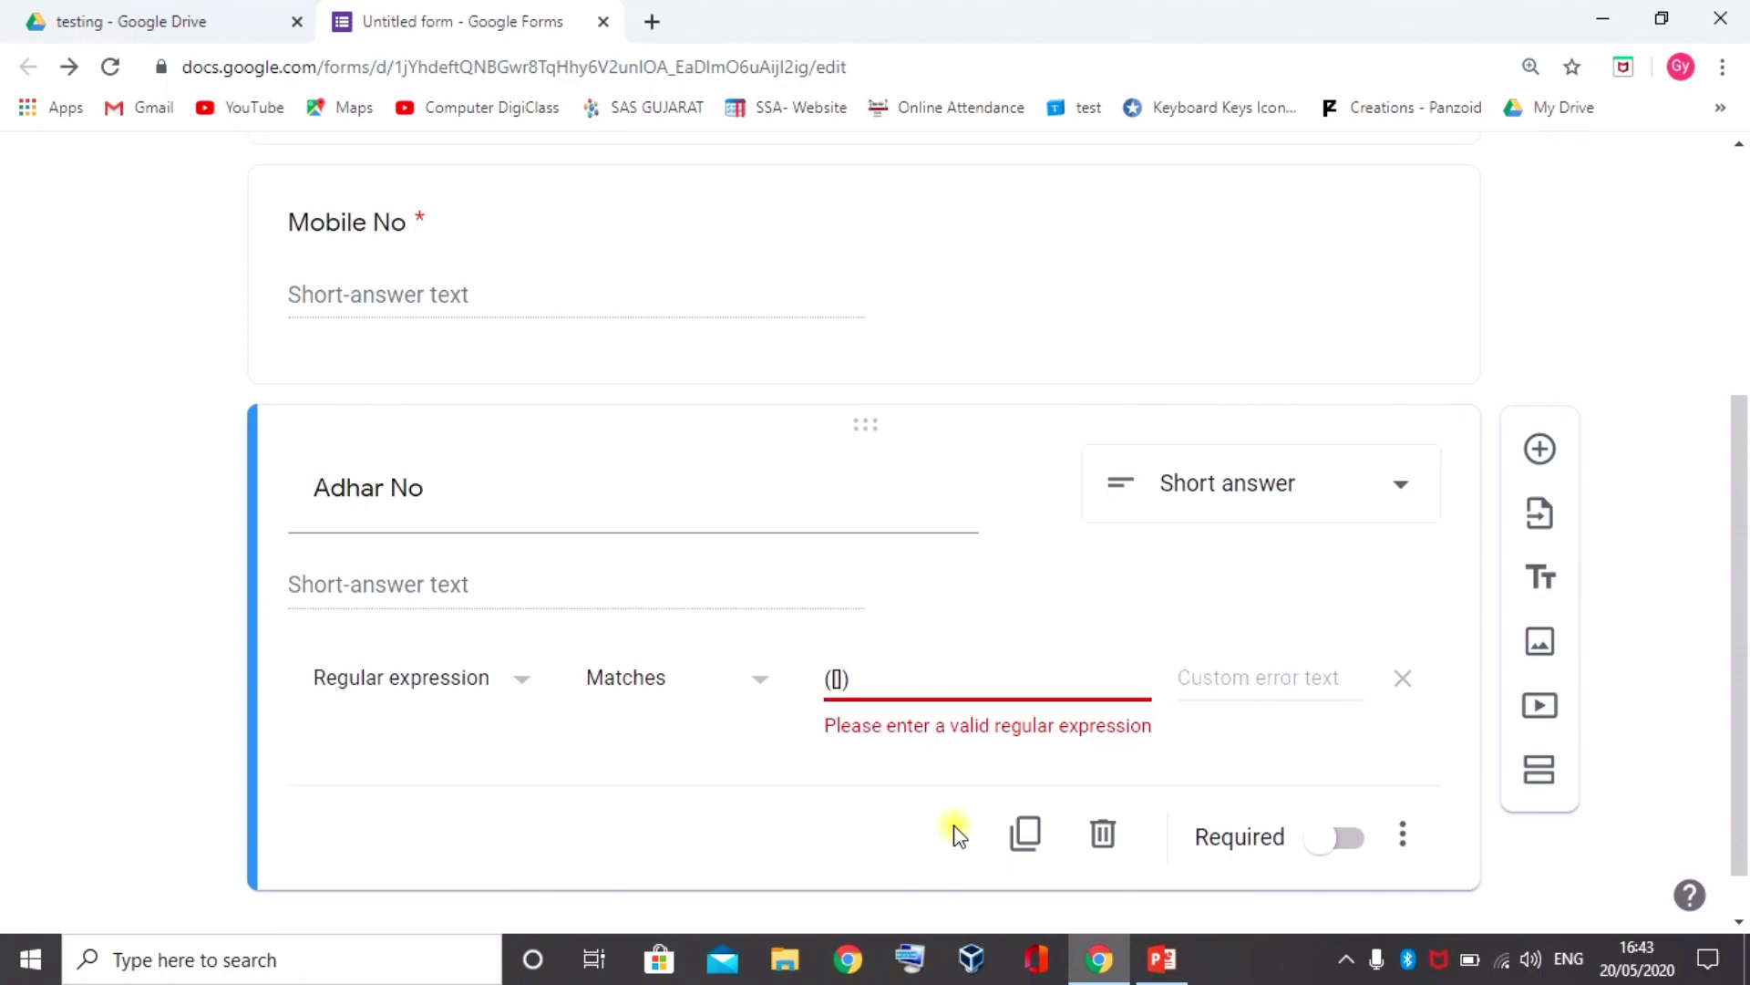
type("0-9")
type("]")
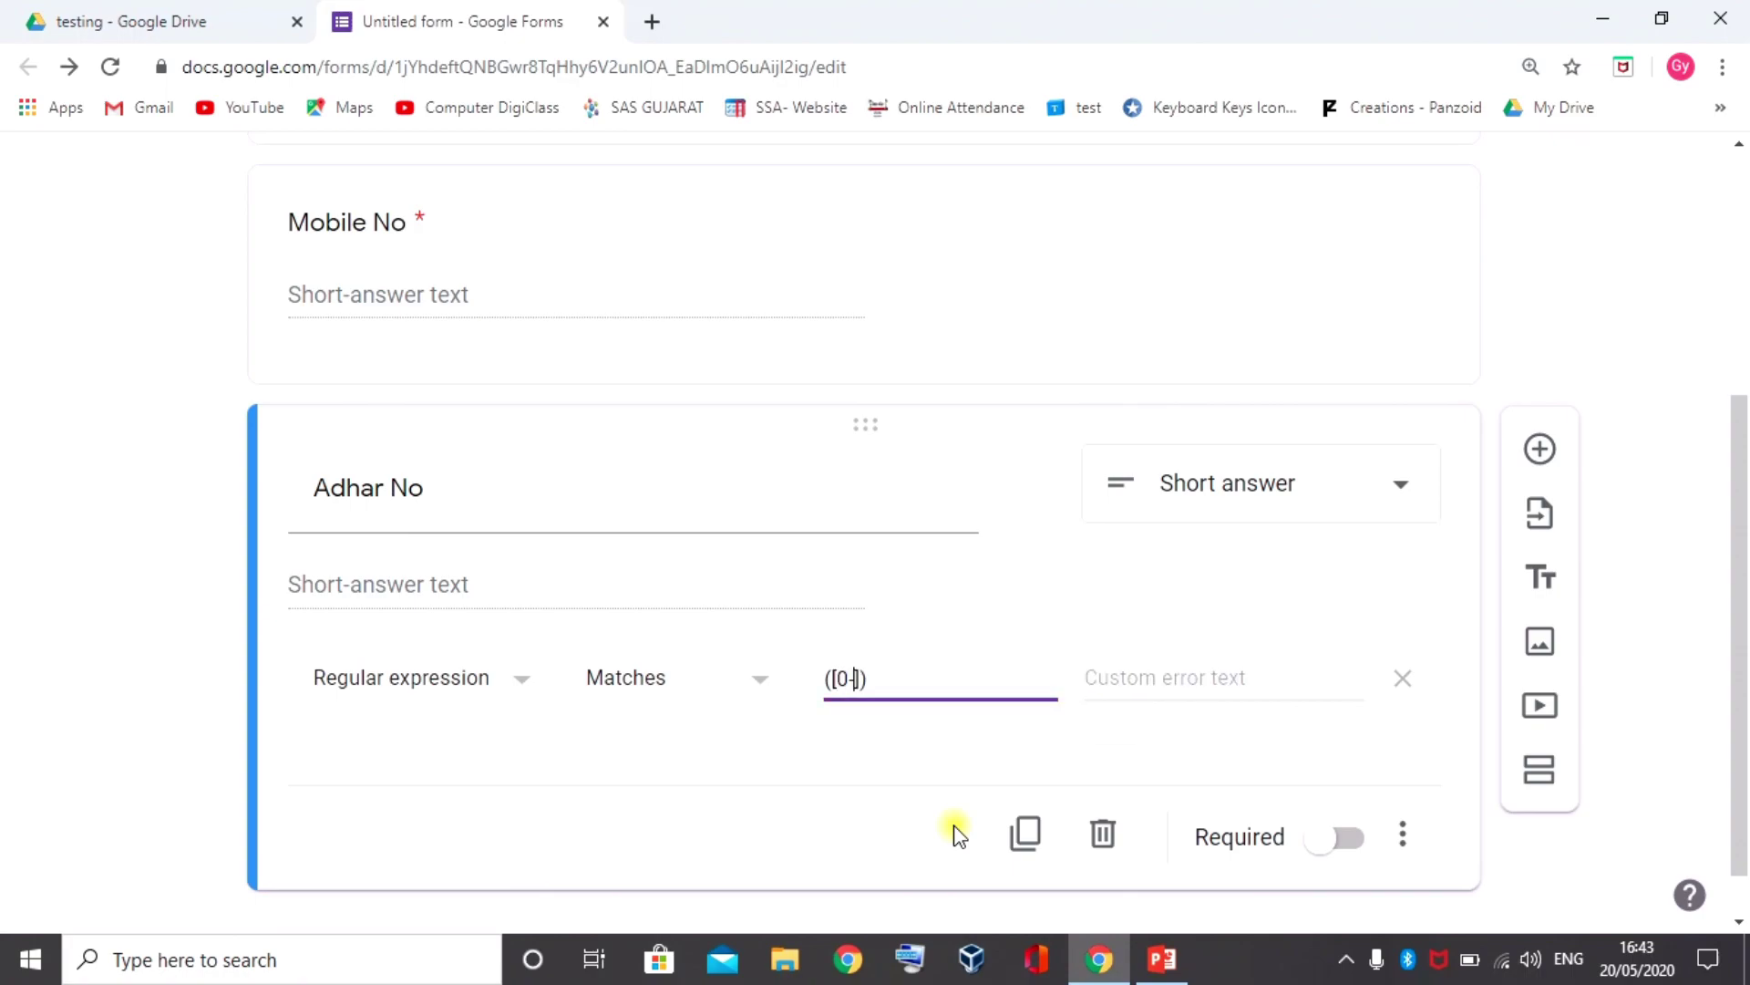
key("Left")
type("-9")
key("Right")
type("{}")
type("12")
key("Tab")
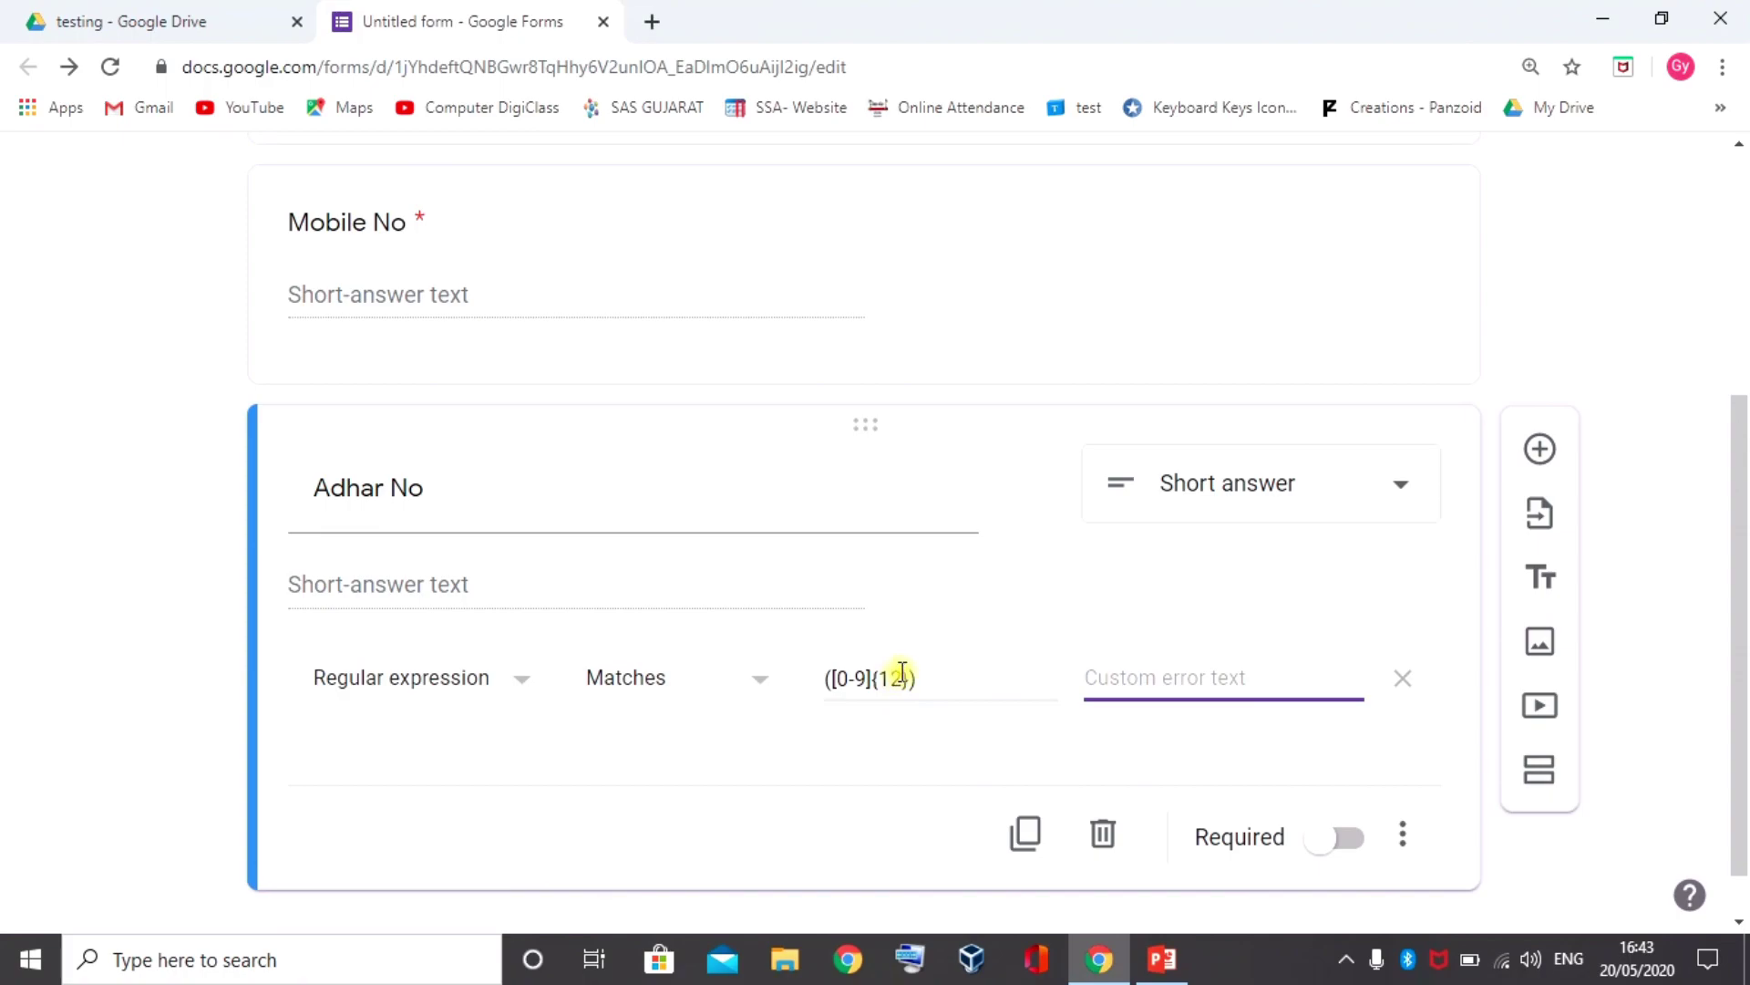
Change the Adhar No pattern to ([0-9]{4}-\d{4}-\d{4}) for hyphenated 4-4-4 digits
double_click(888, 682)
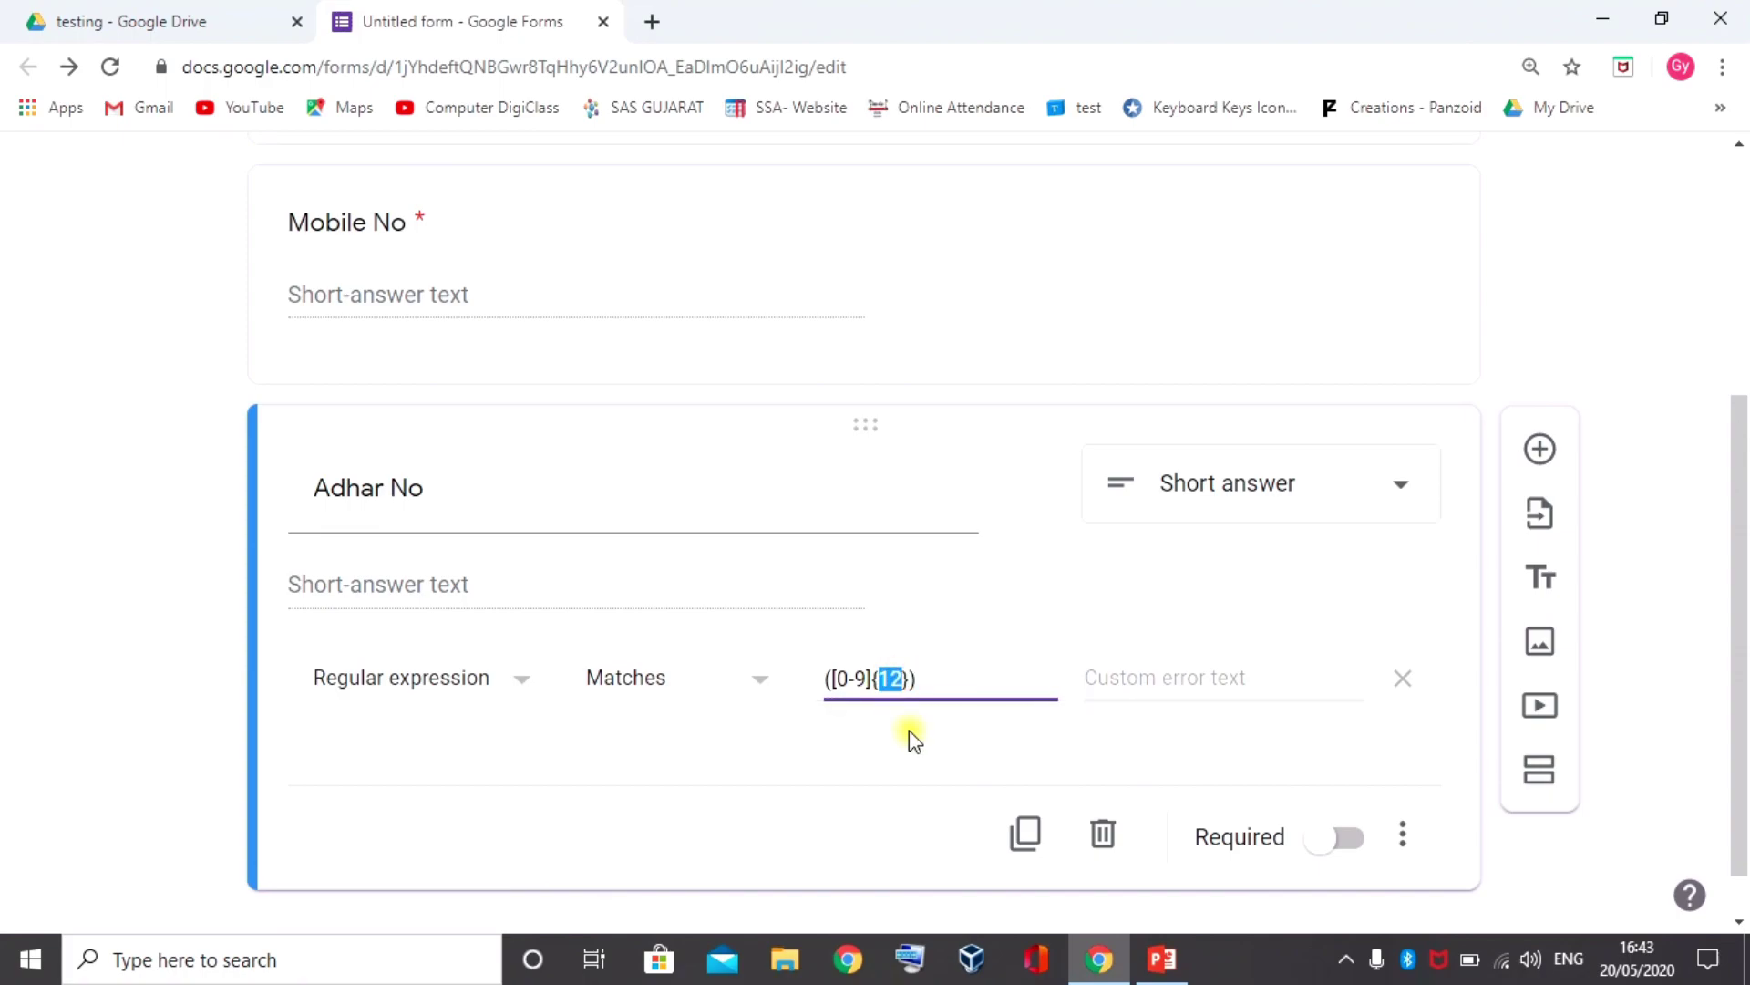
type("4")
left_click(896, 677)
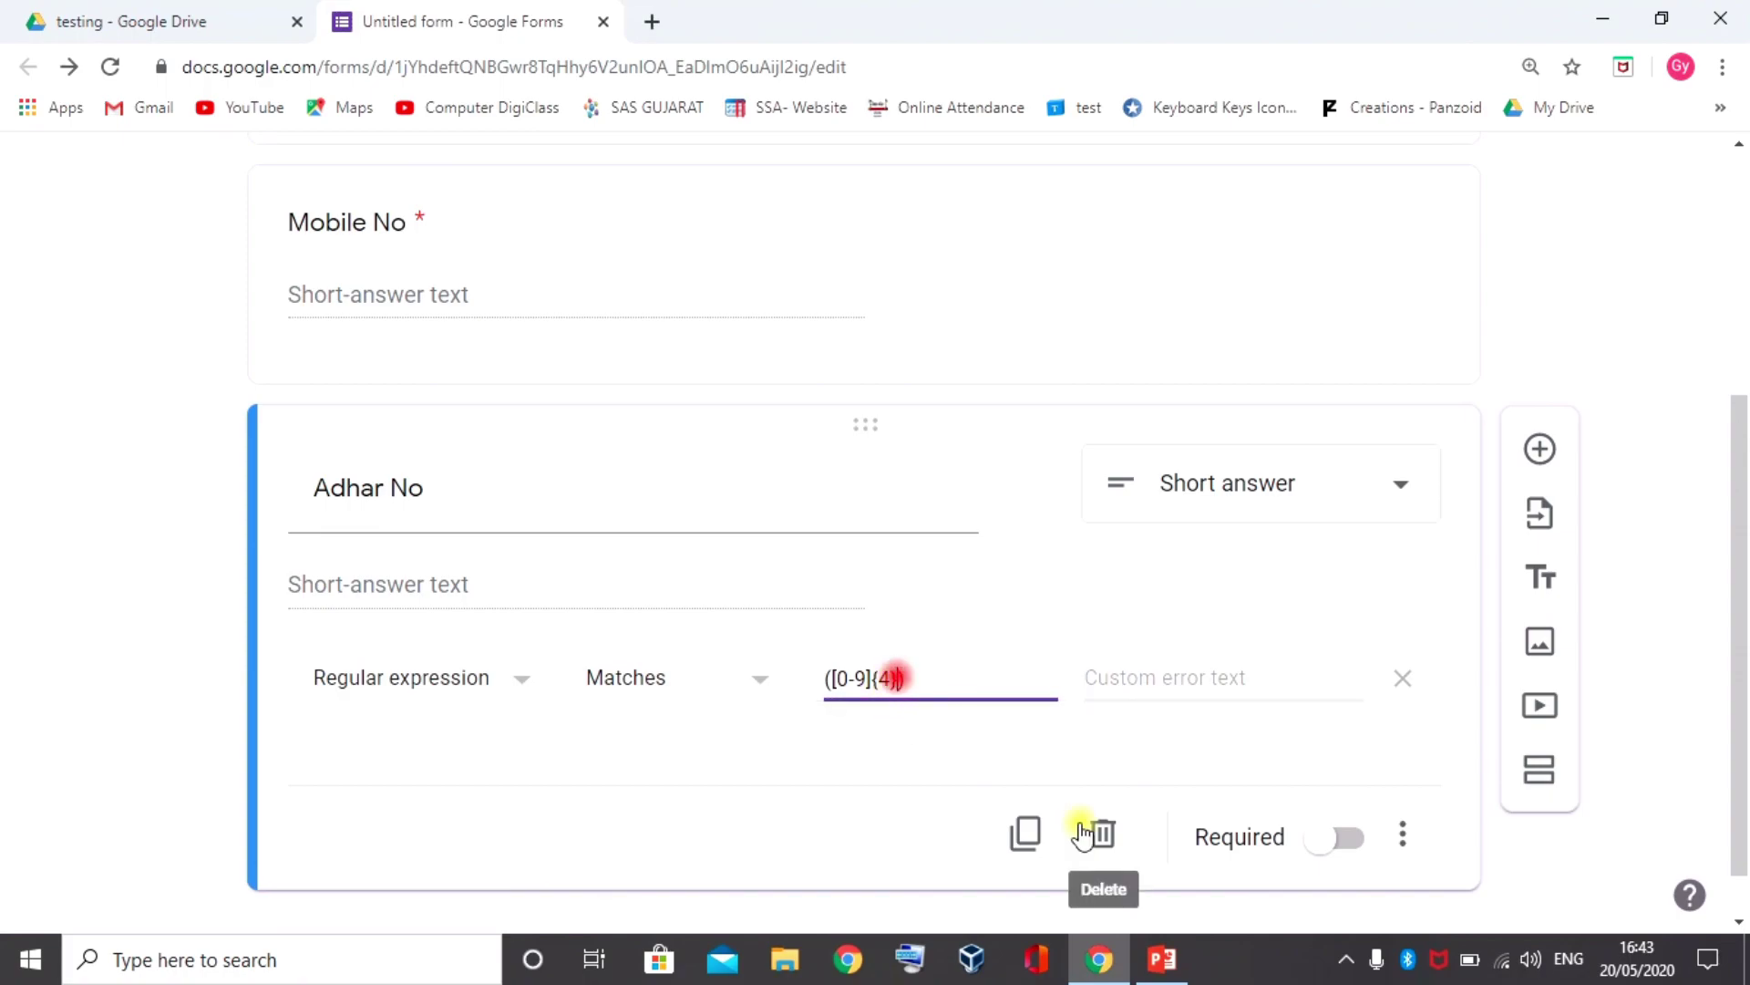
type("-\\d{4}")
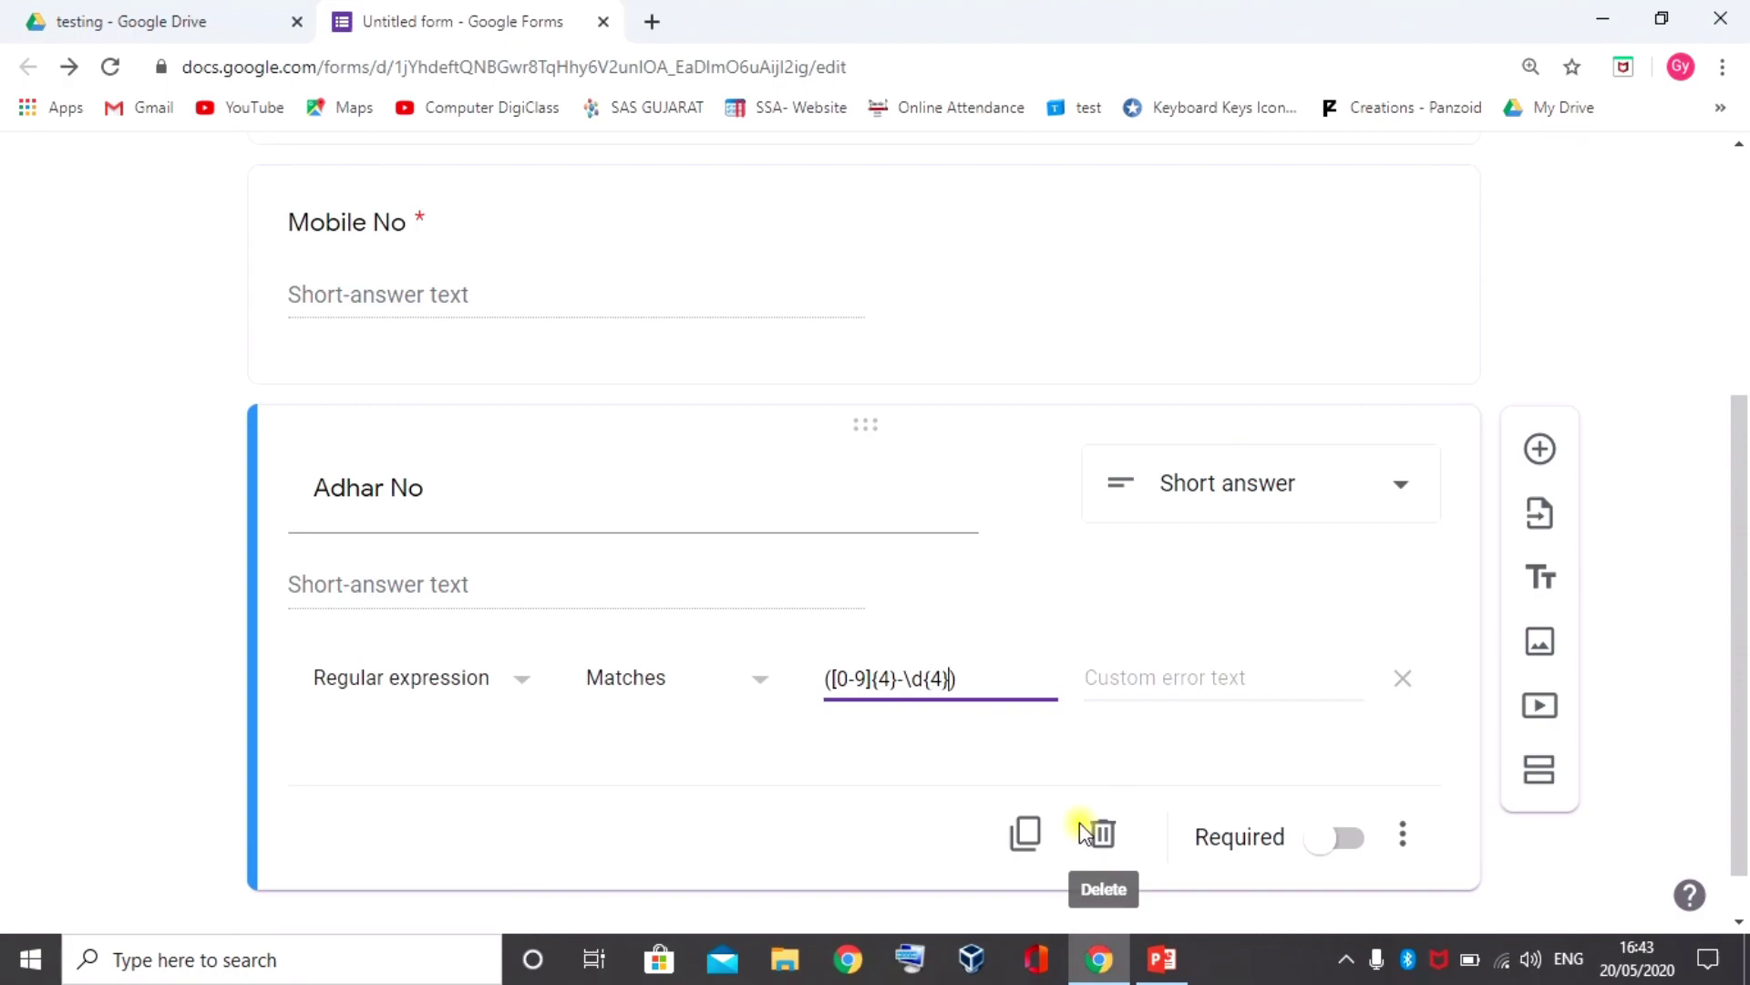
type("-\\d{}4")
key("Tab")
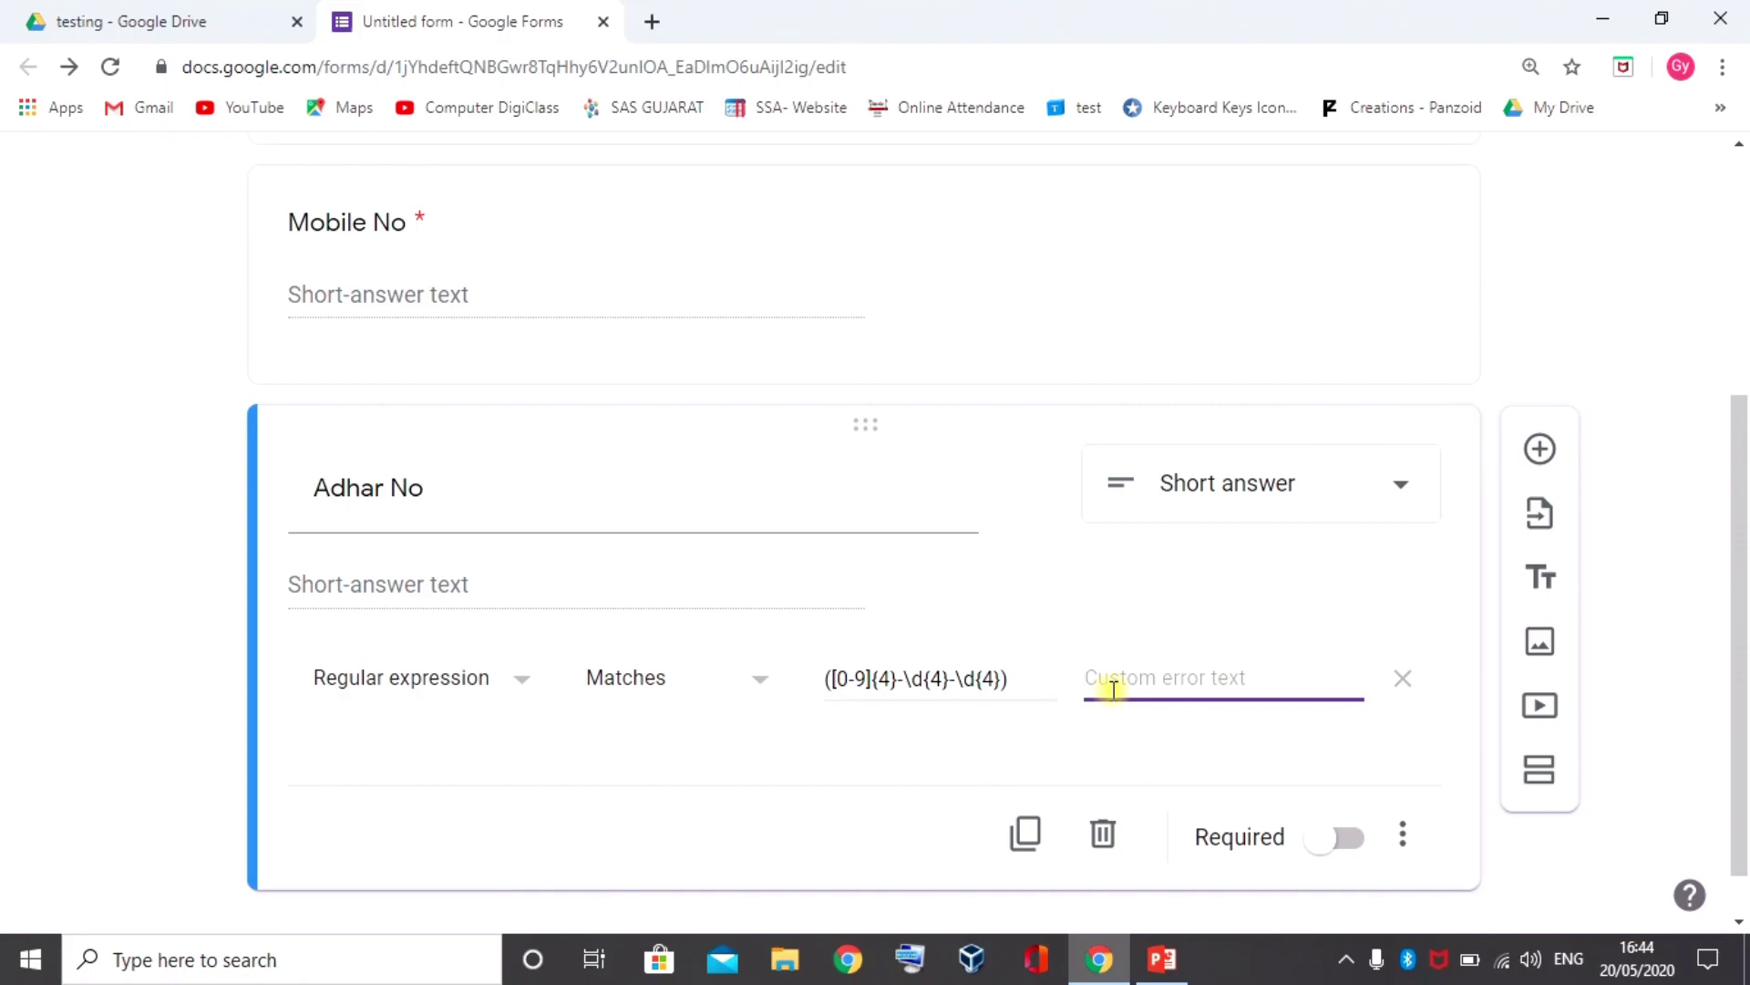
Enter 'Enter valid adhar in this format xxxx-xxxx-xxxx' as the Adhar No custom error text
type("Enter valid a")
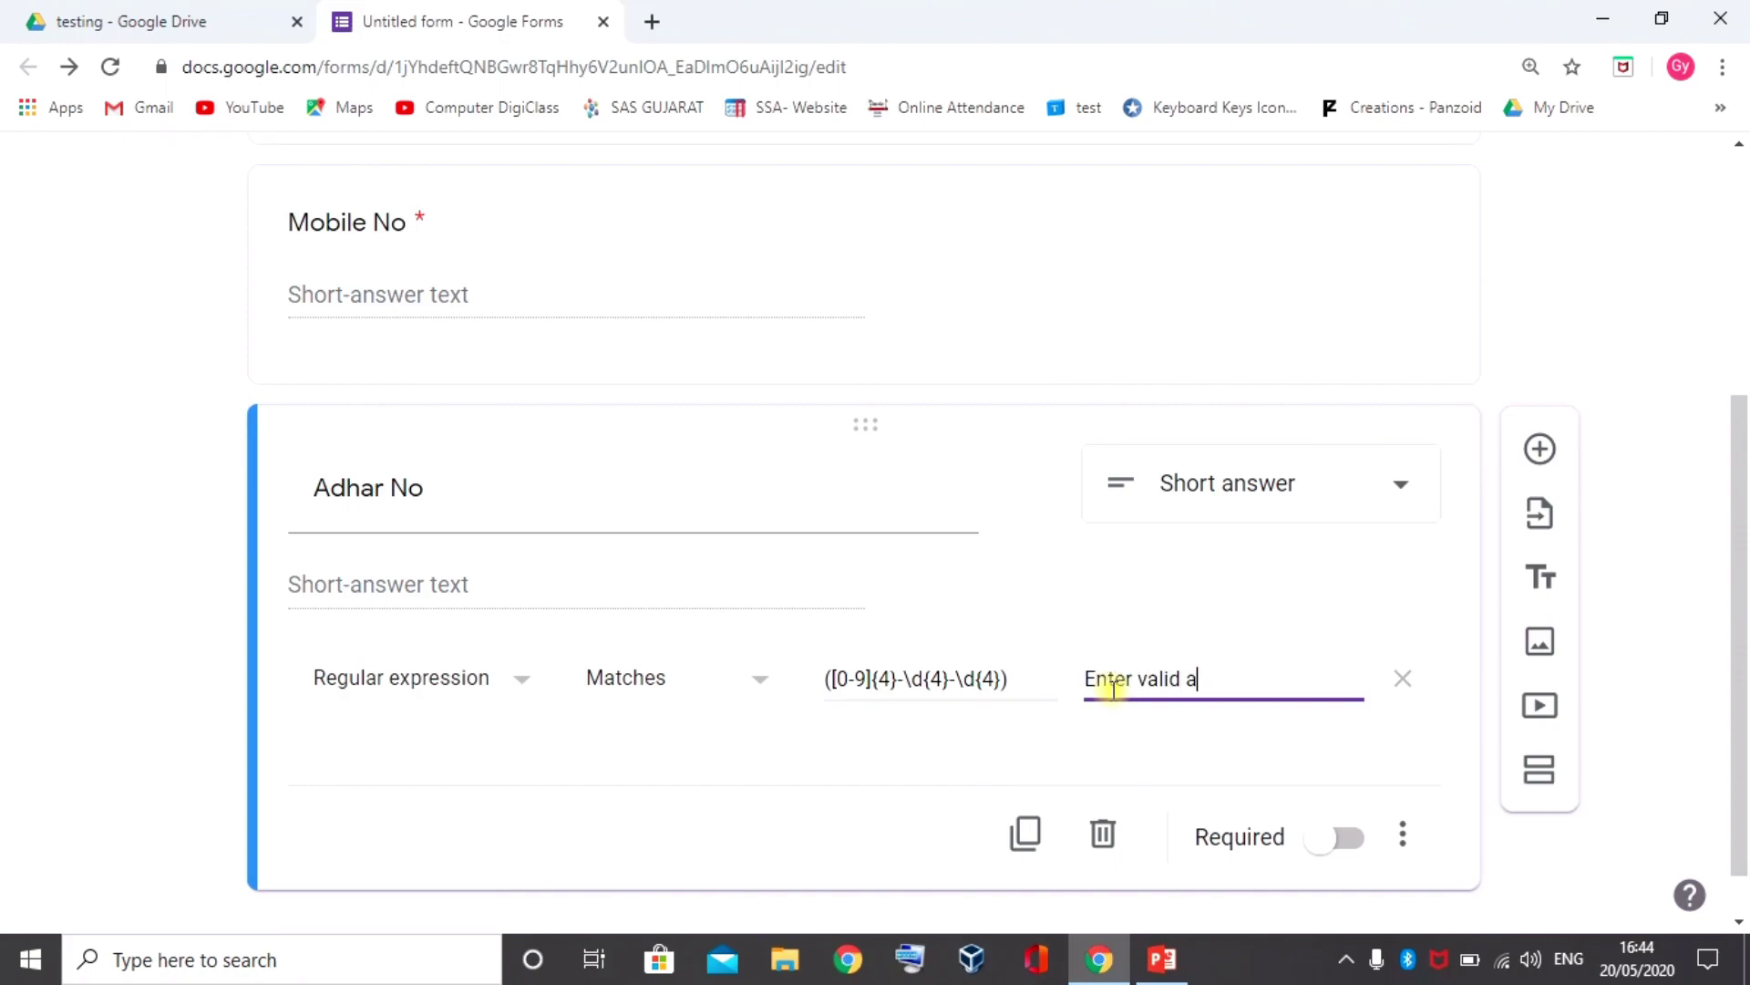
type("dhar in this ")
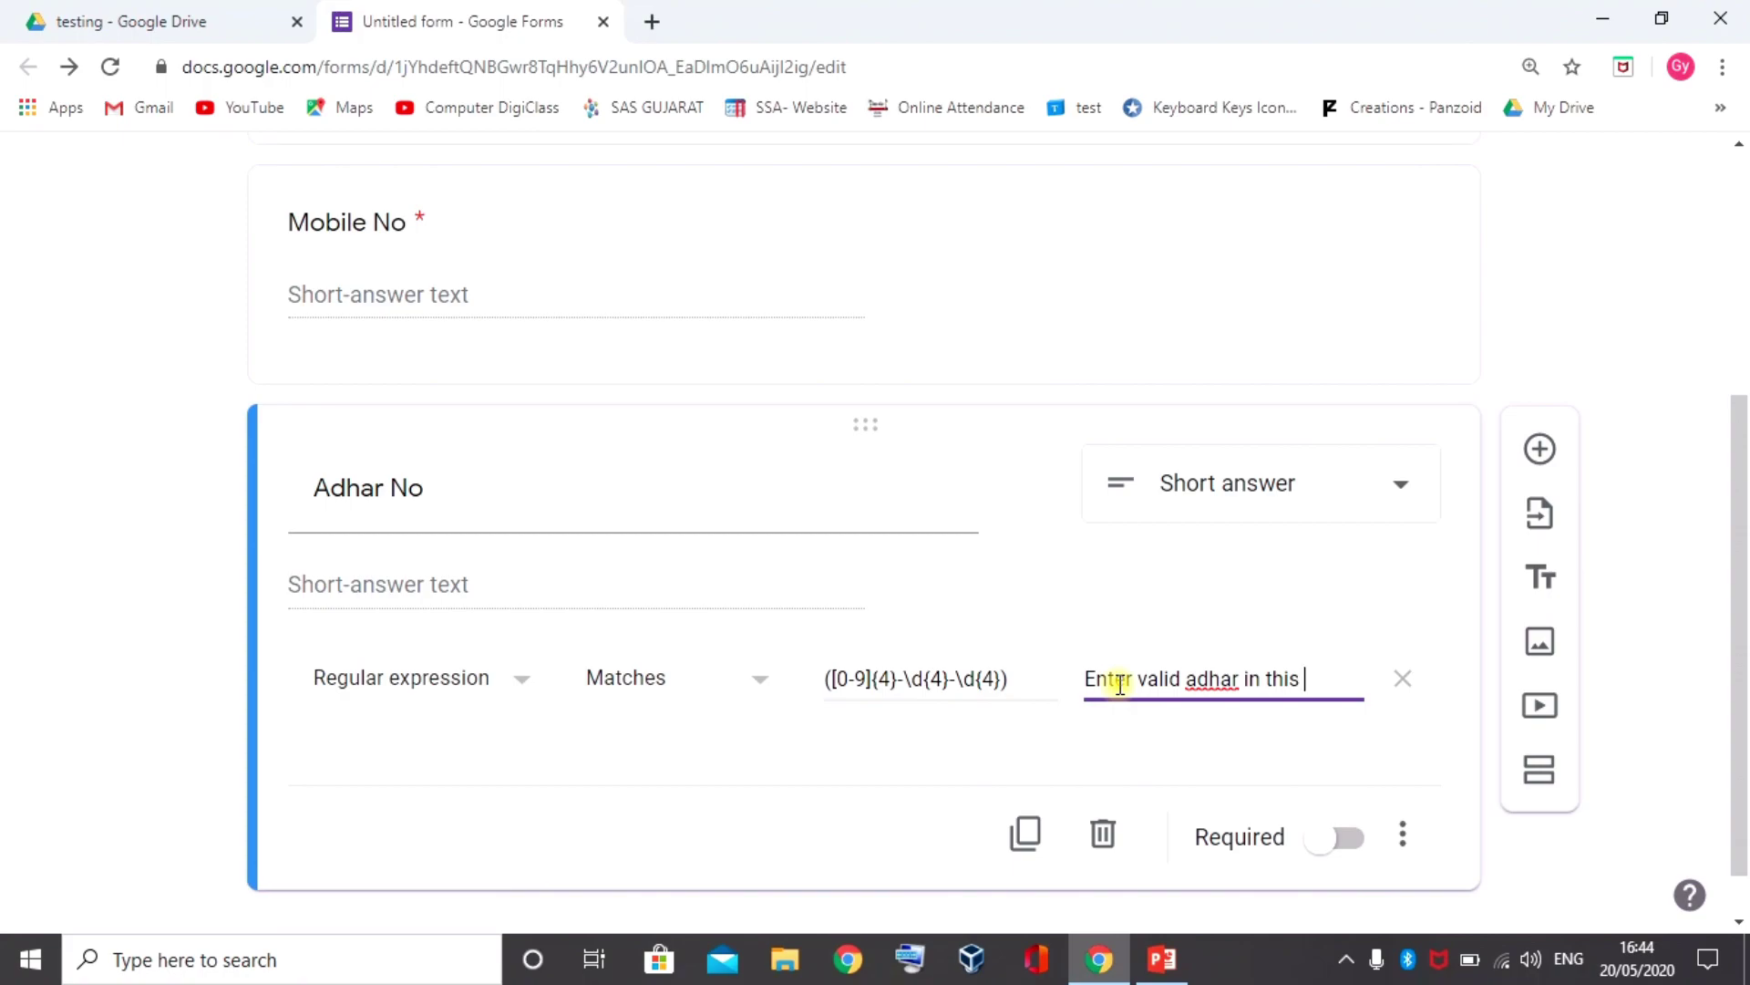
type("format")
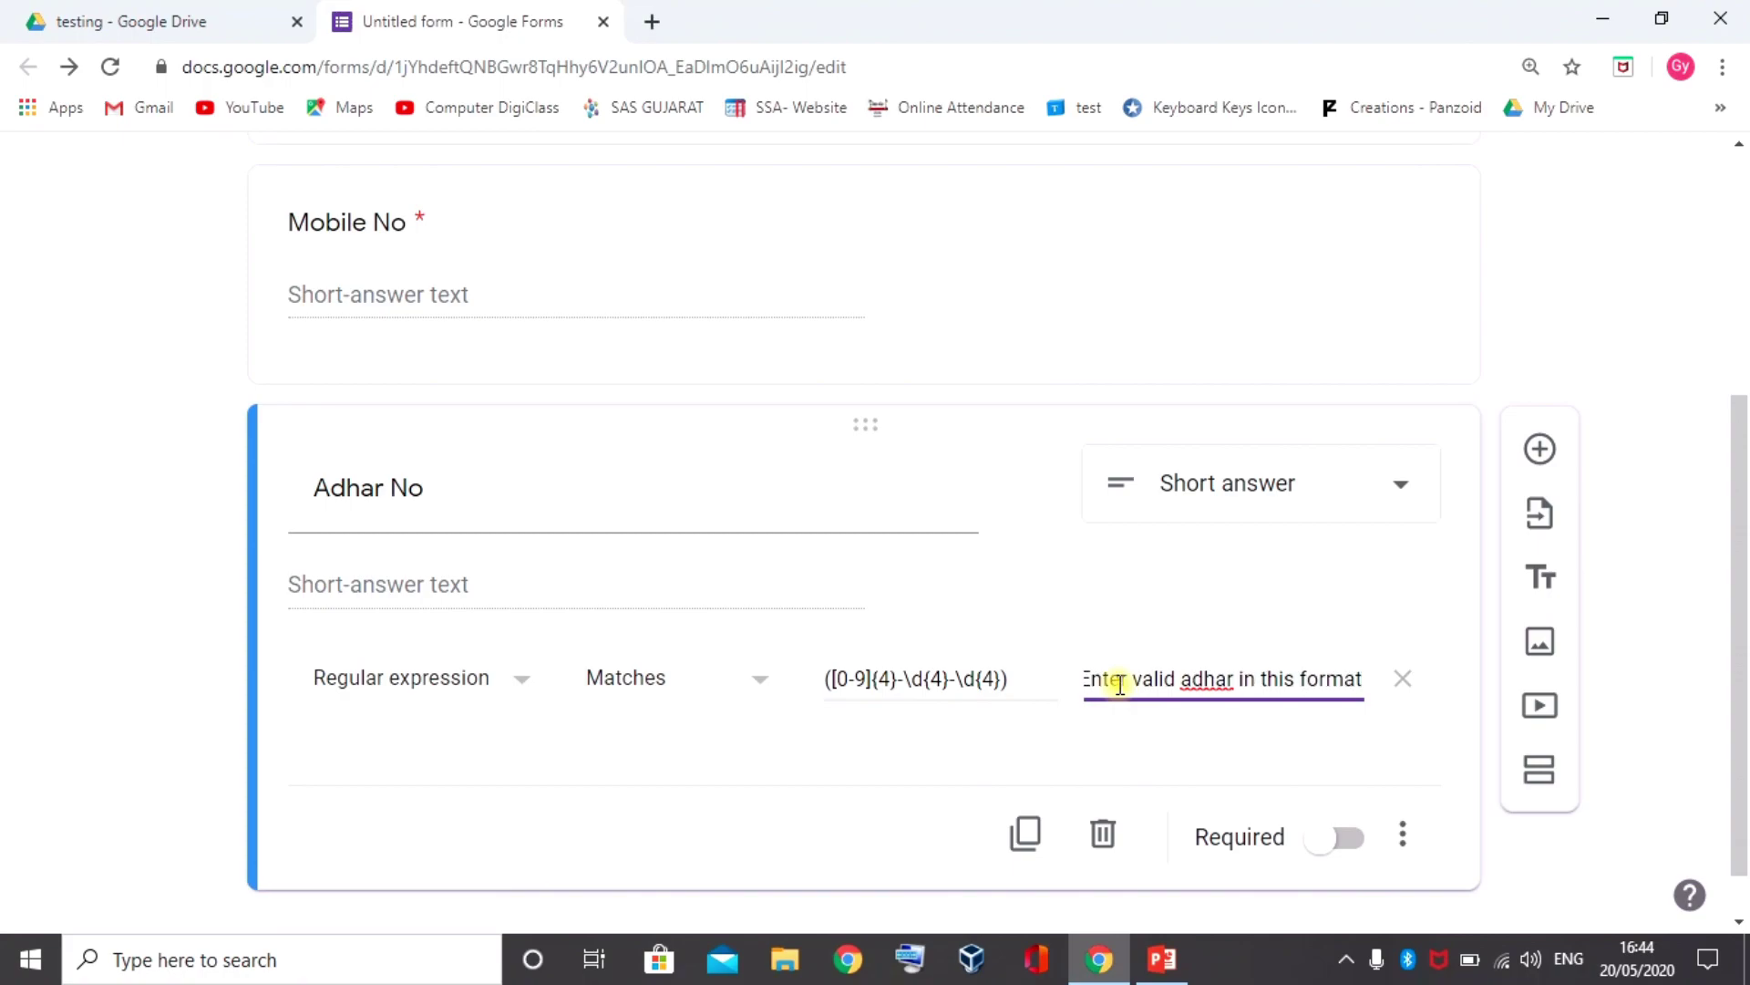
type(" xxxx")
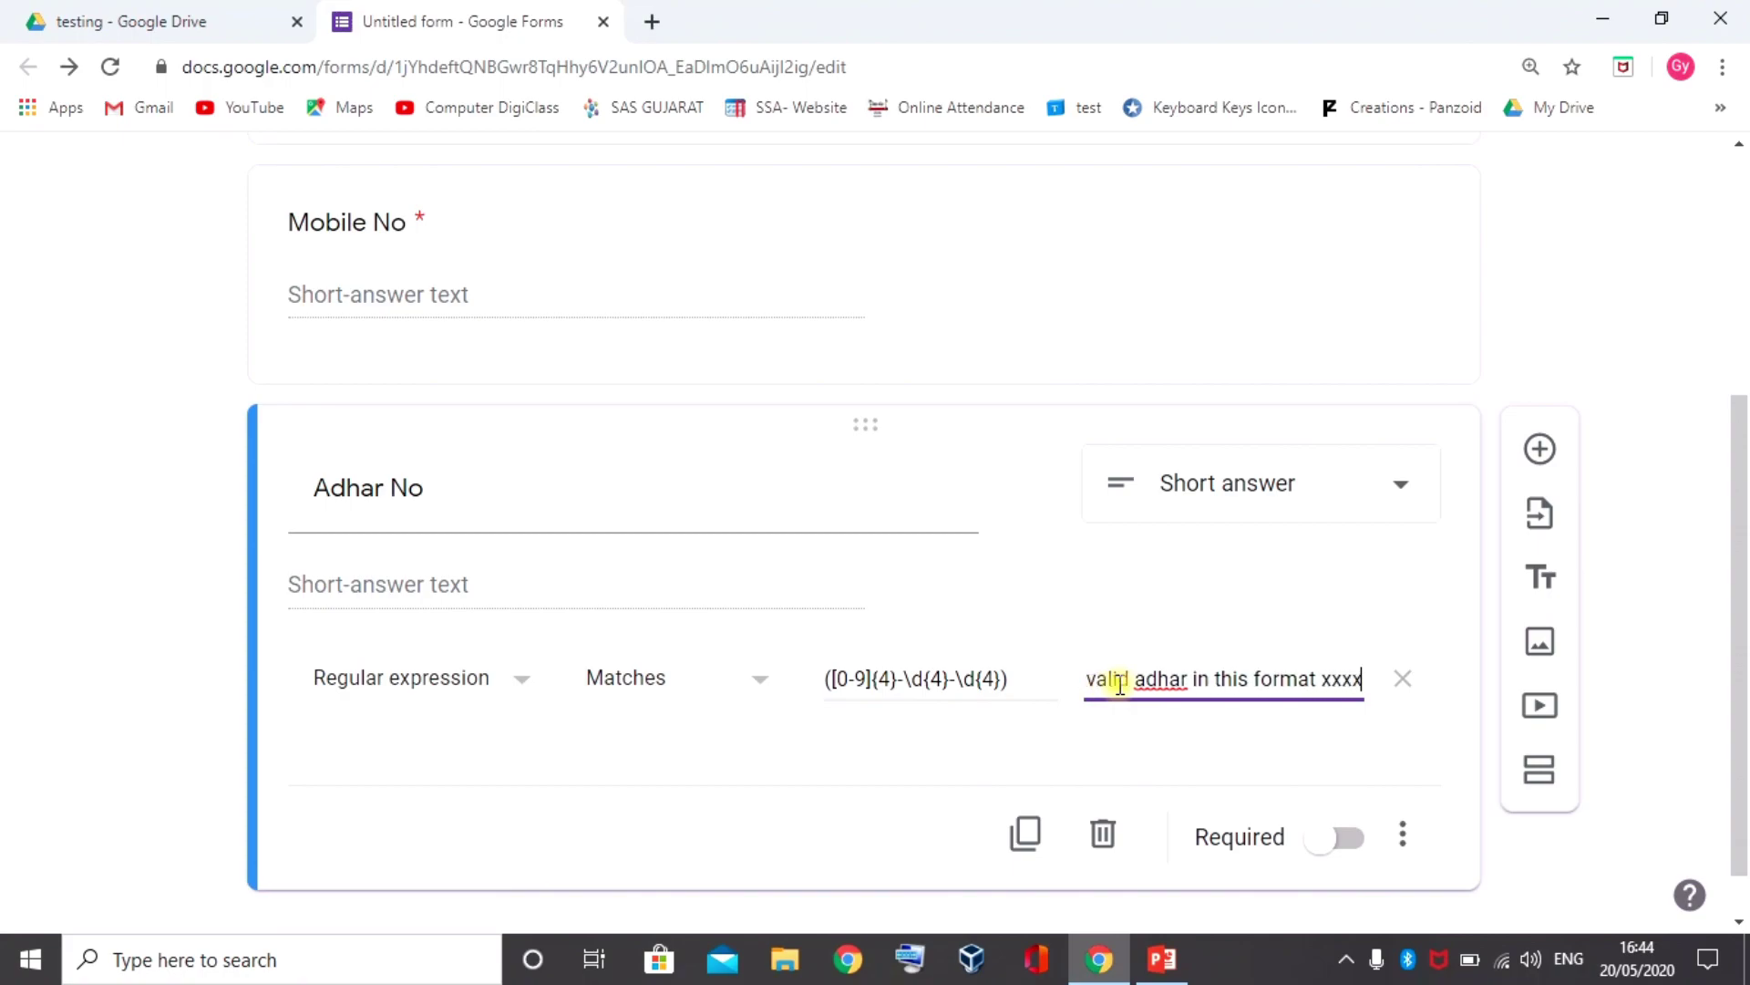
type("-xxxx-")
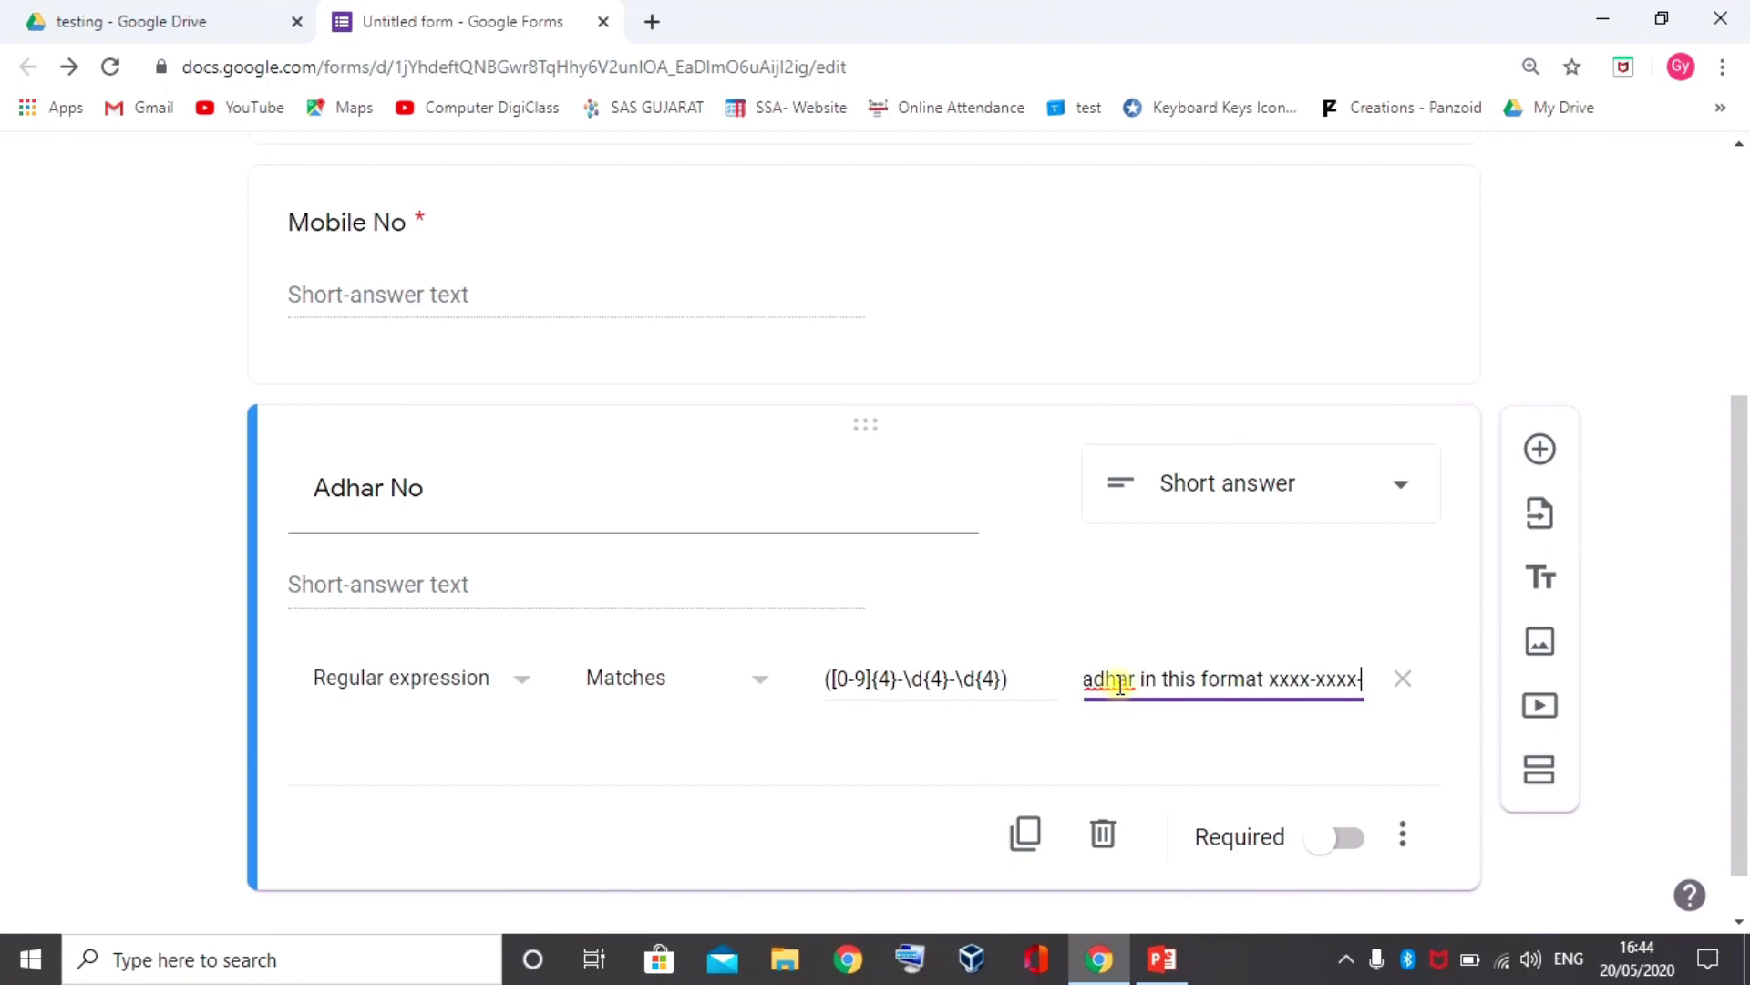
type("xxxx")
left_click(1123, 696)
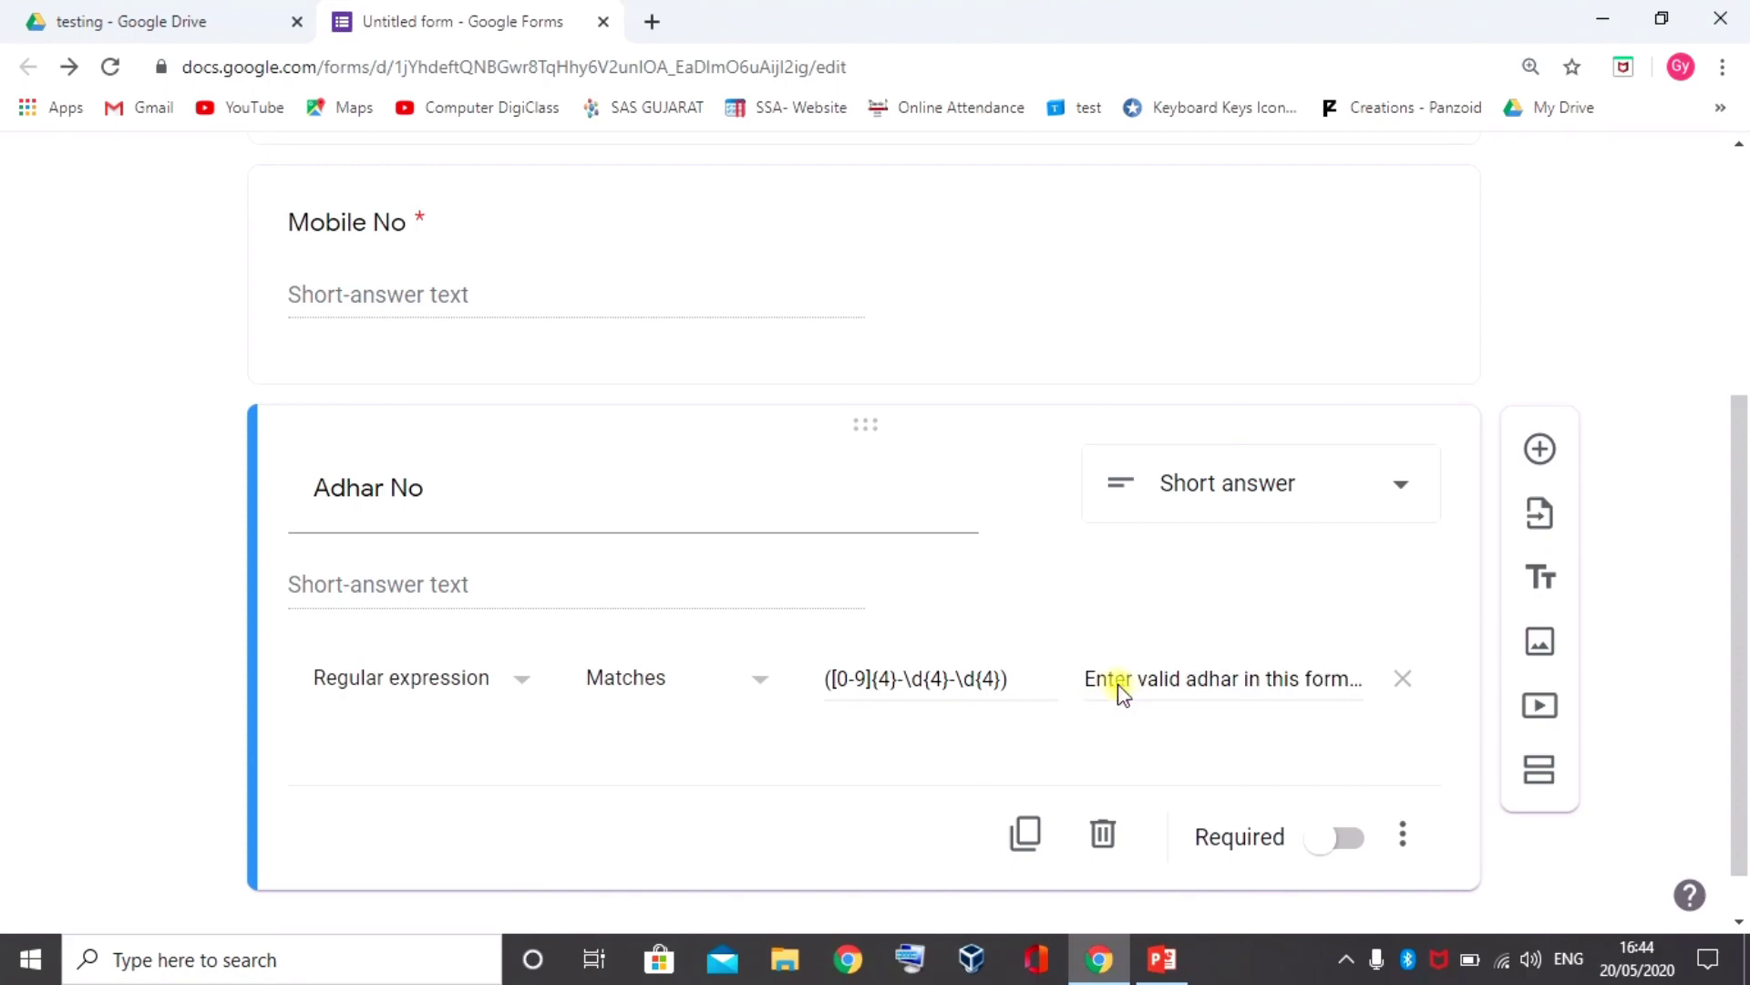
scroll(1039, 419, "up", 5)
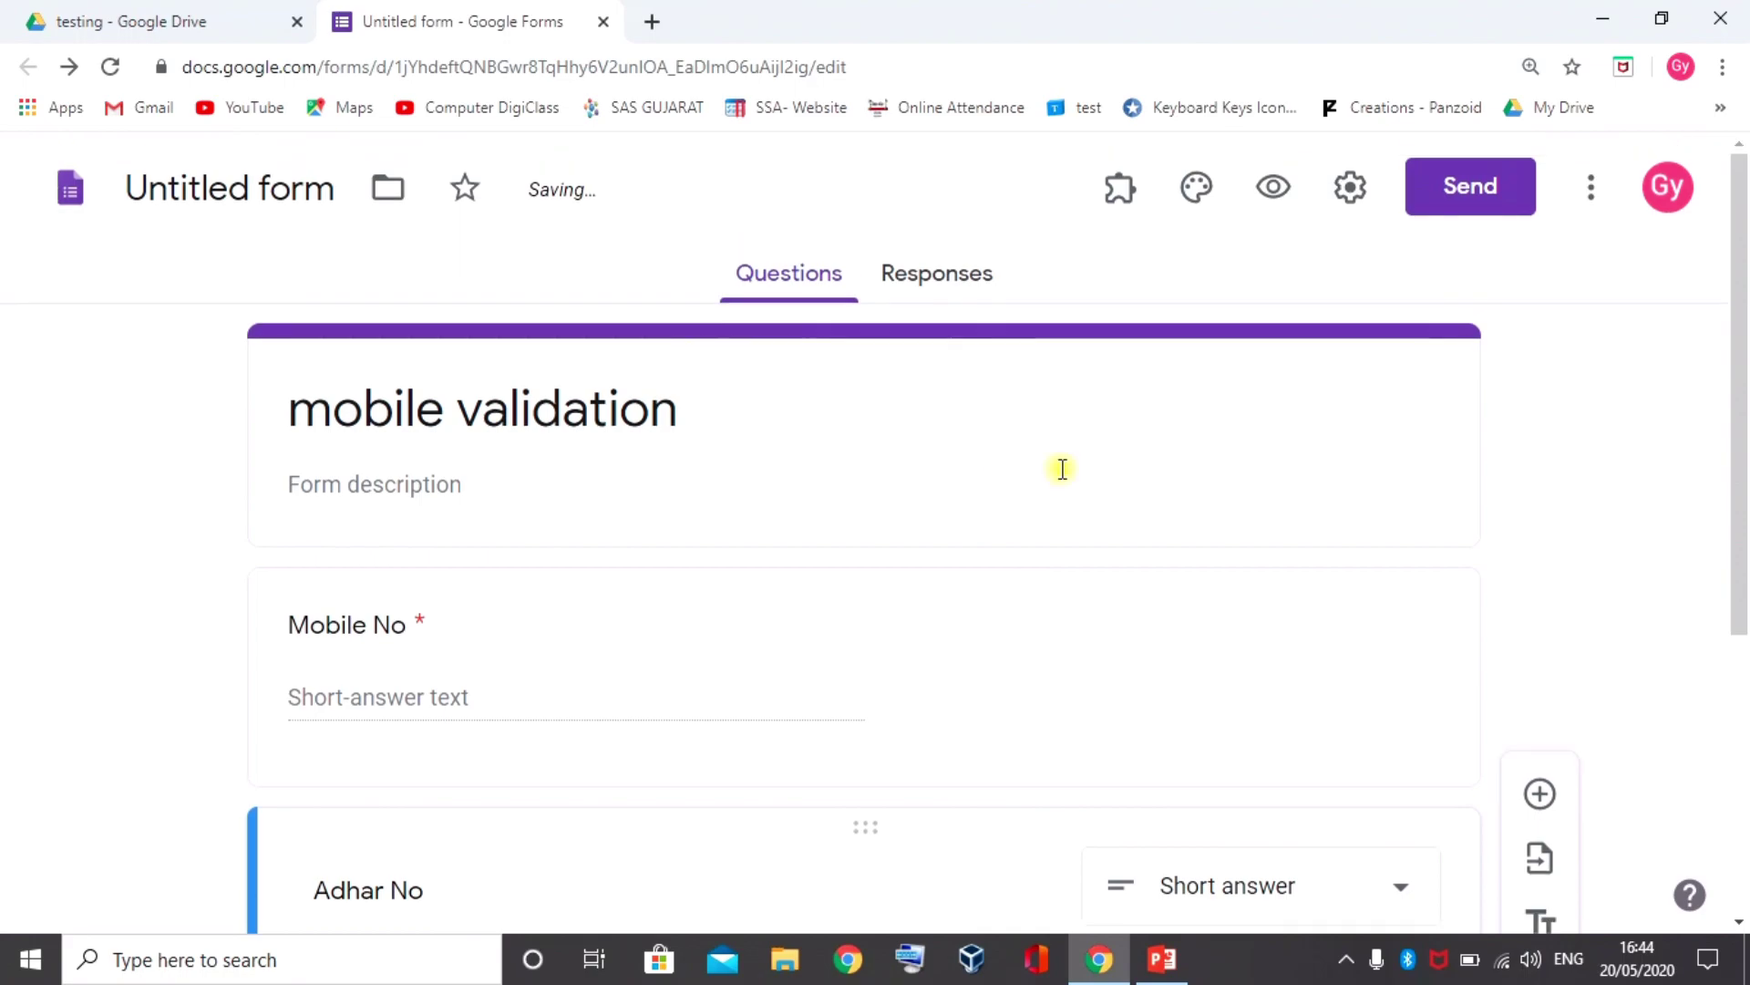
left_click(1272, 182)
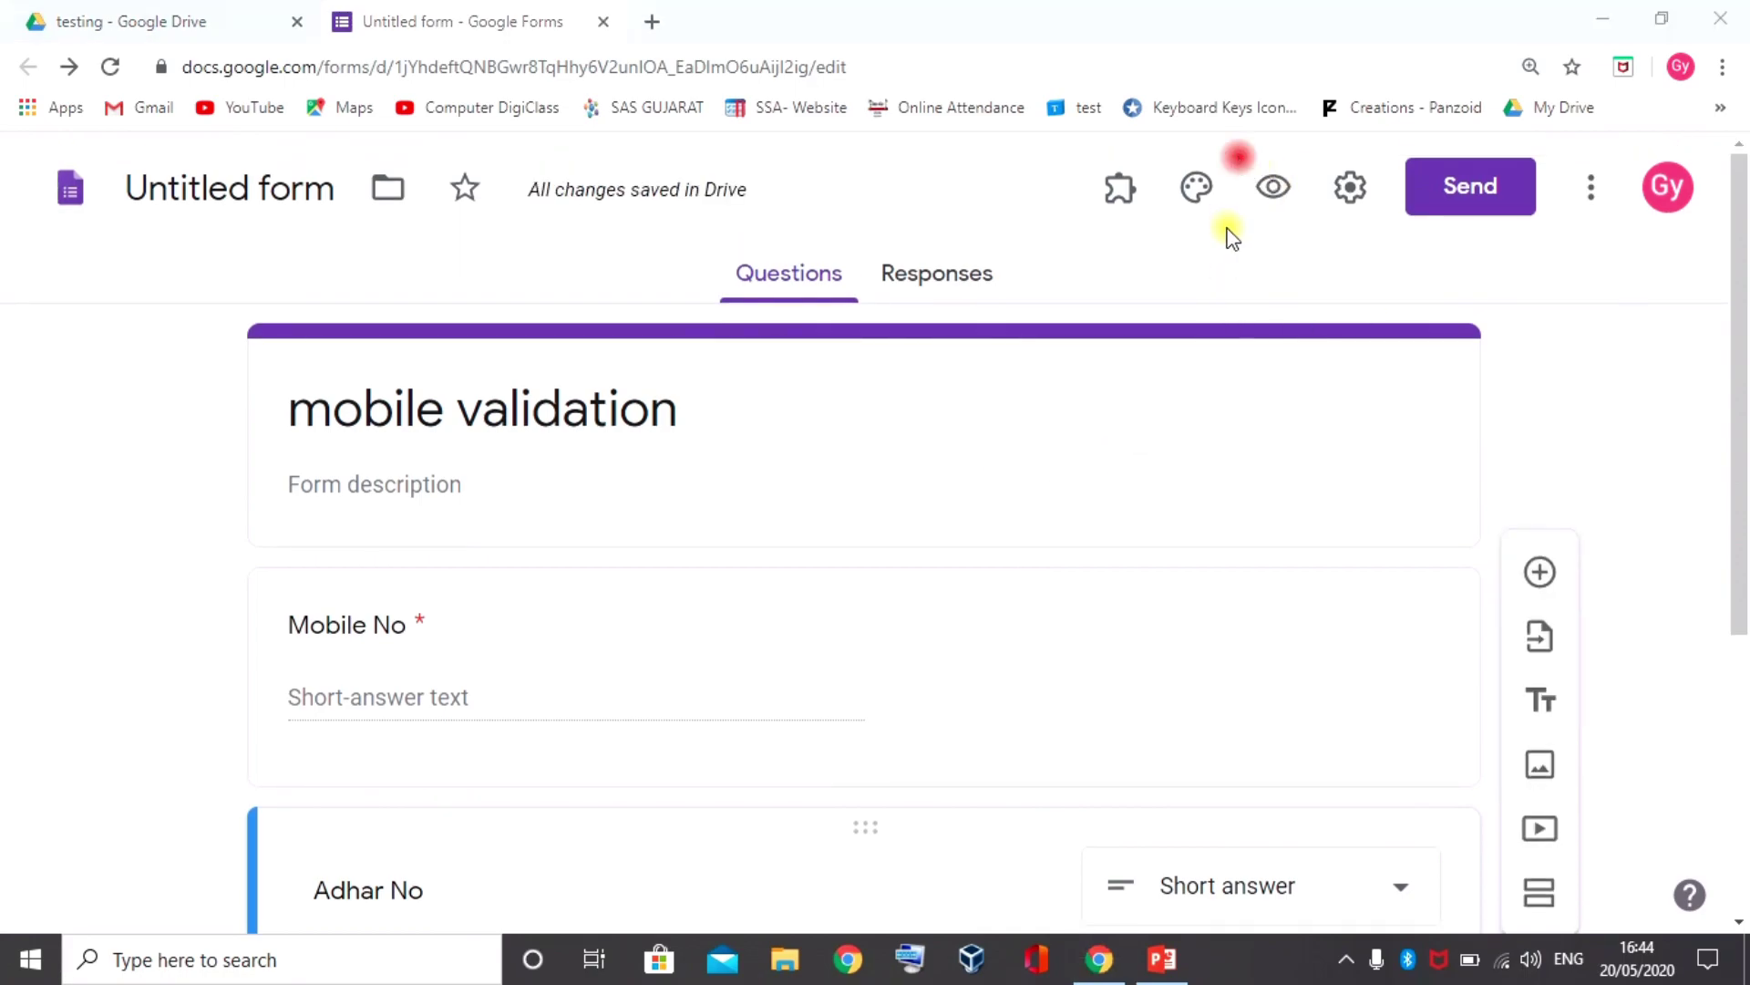
Preview the form and enter a sample number without hyphens in the Adhar No field
left_click(1274, 182)
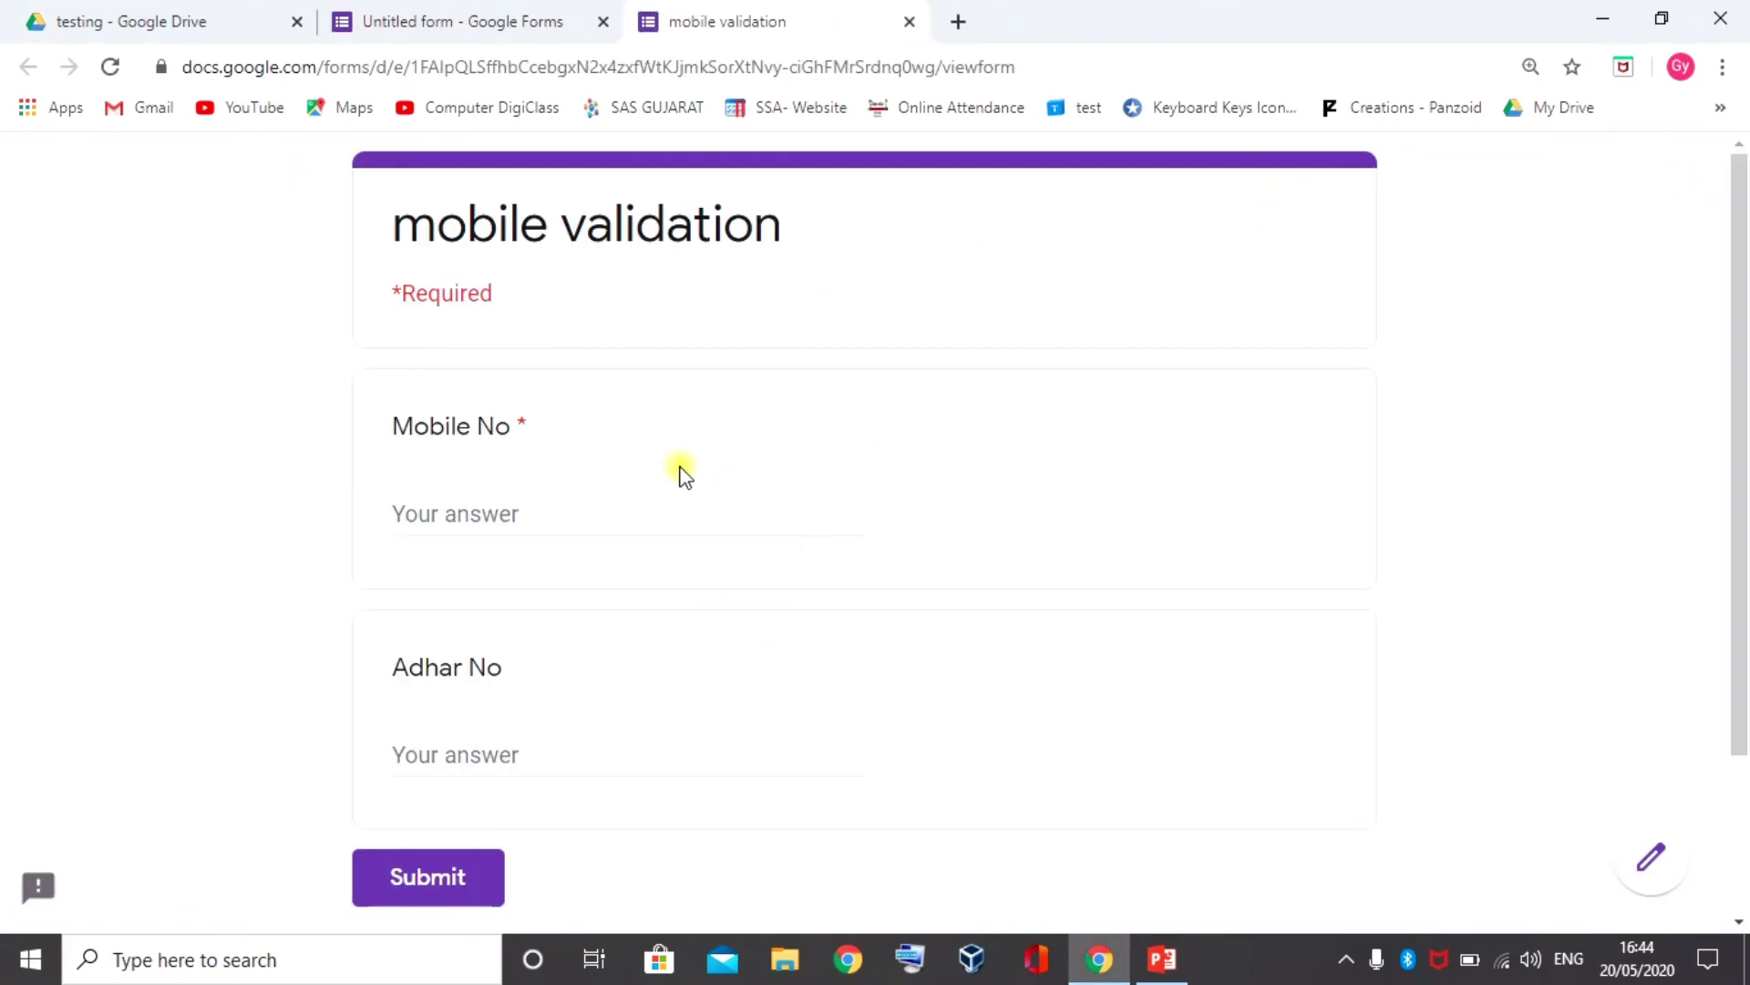
scroll(614, 574, "down", 2)
left_click(488, 616)
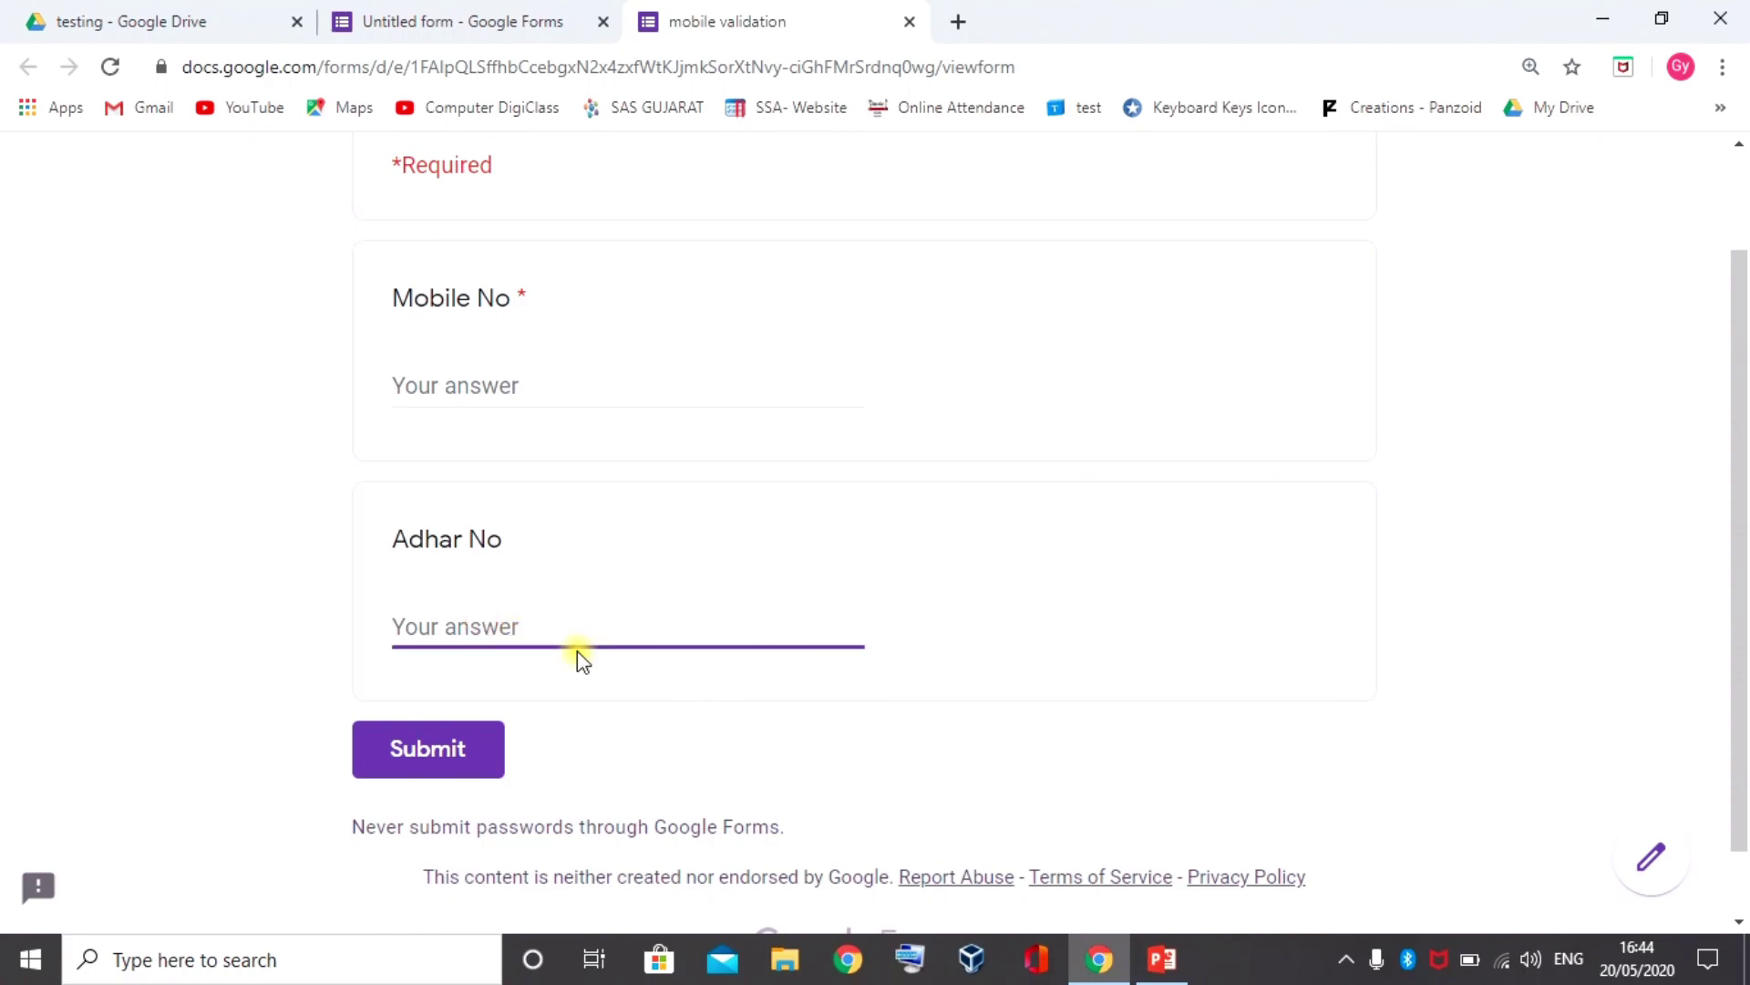
type("1234")
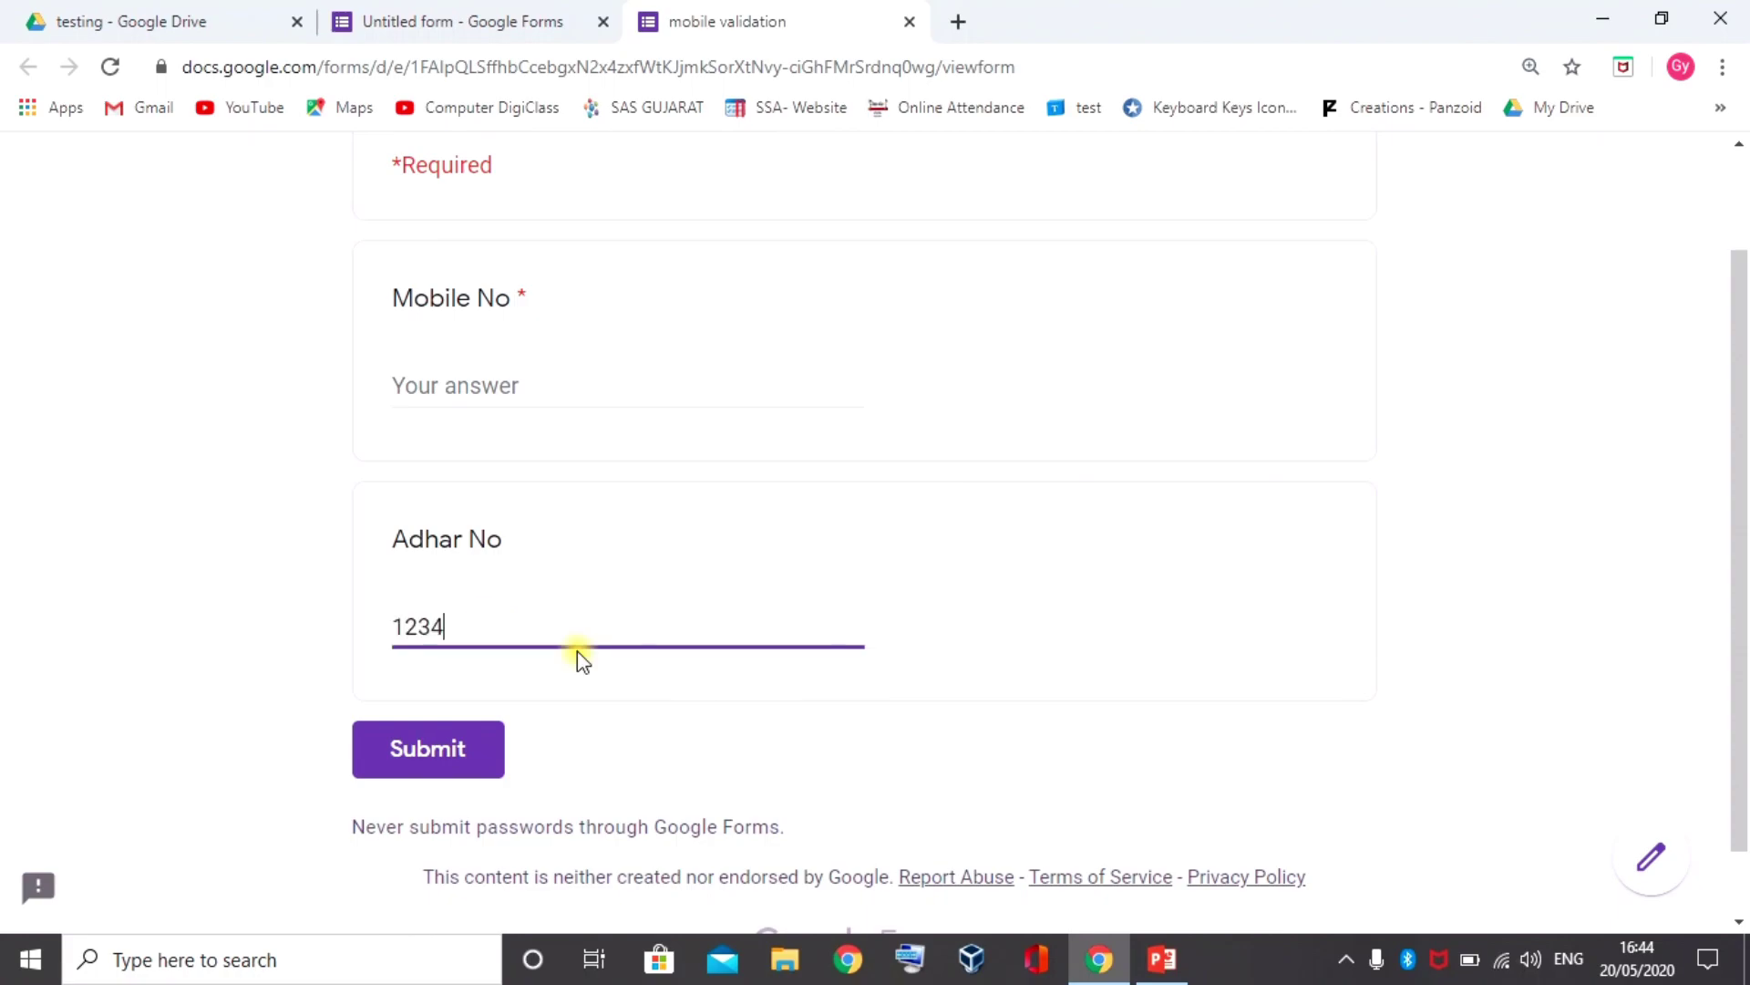
type("56789098")
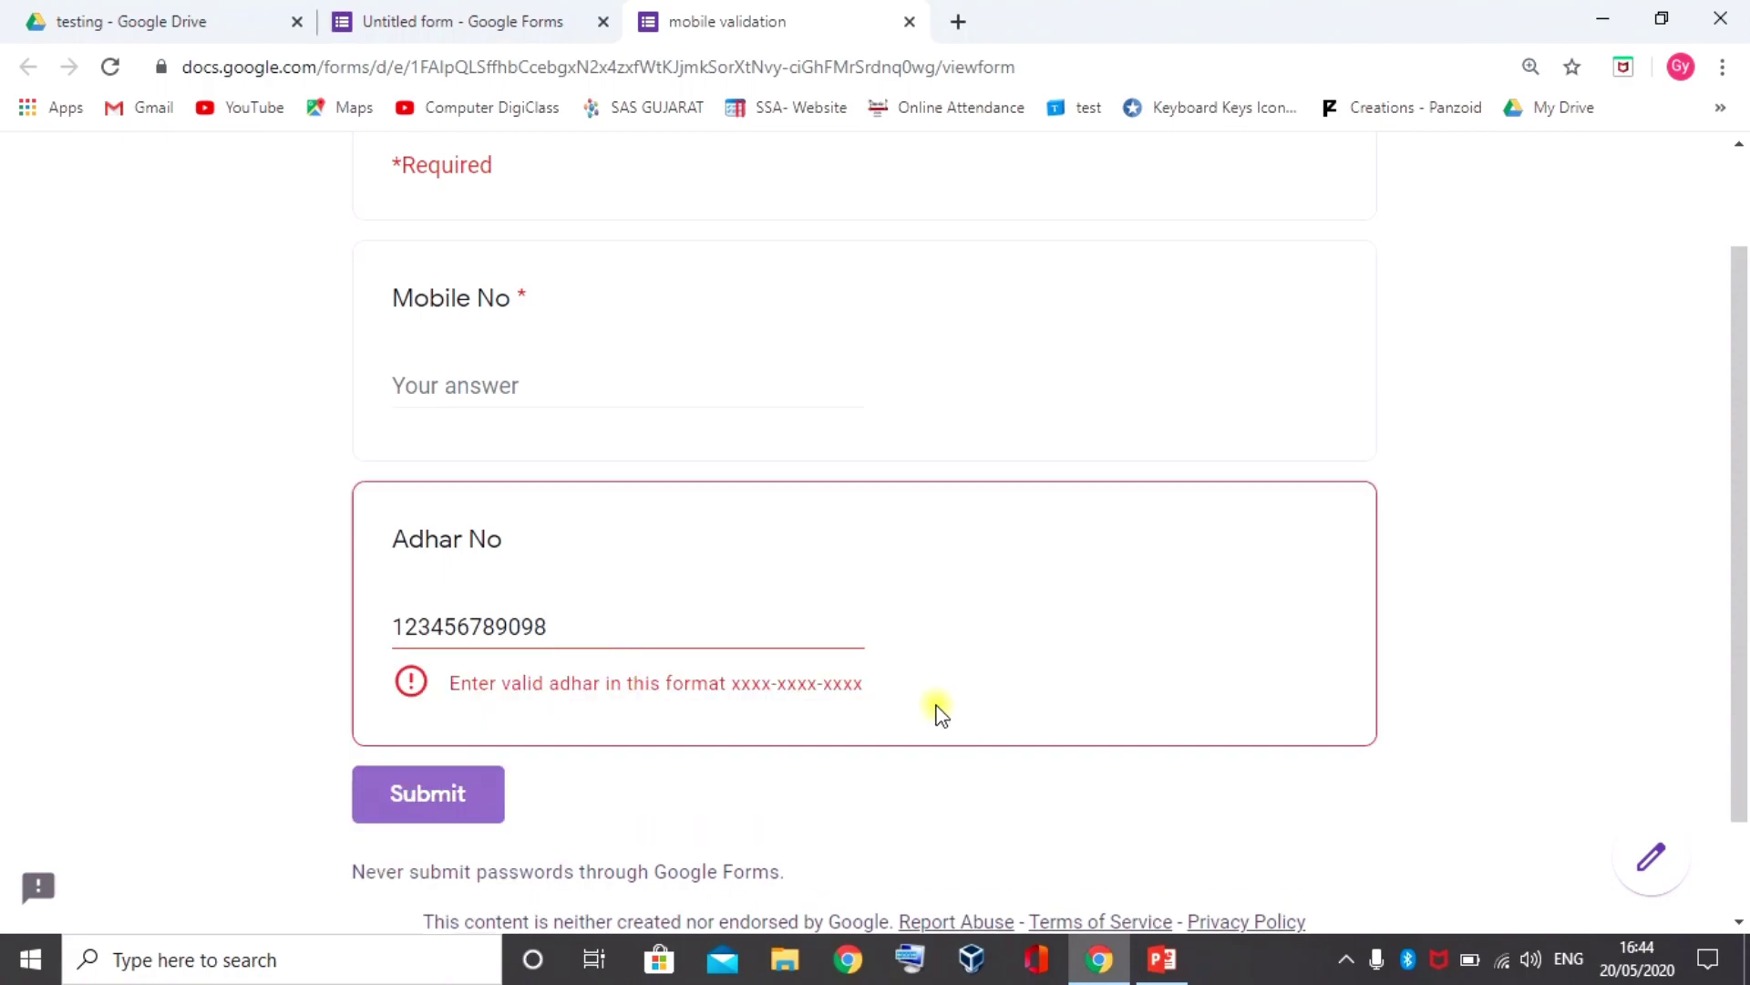
Insert hyphens after the fourth and eighth digits, then leave the field to trigger validation
left_click(447, 620)
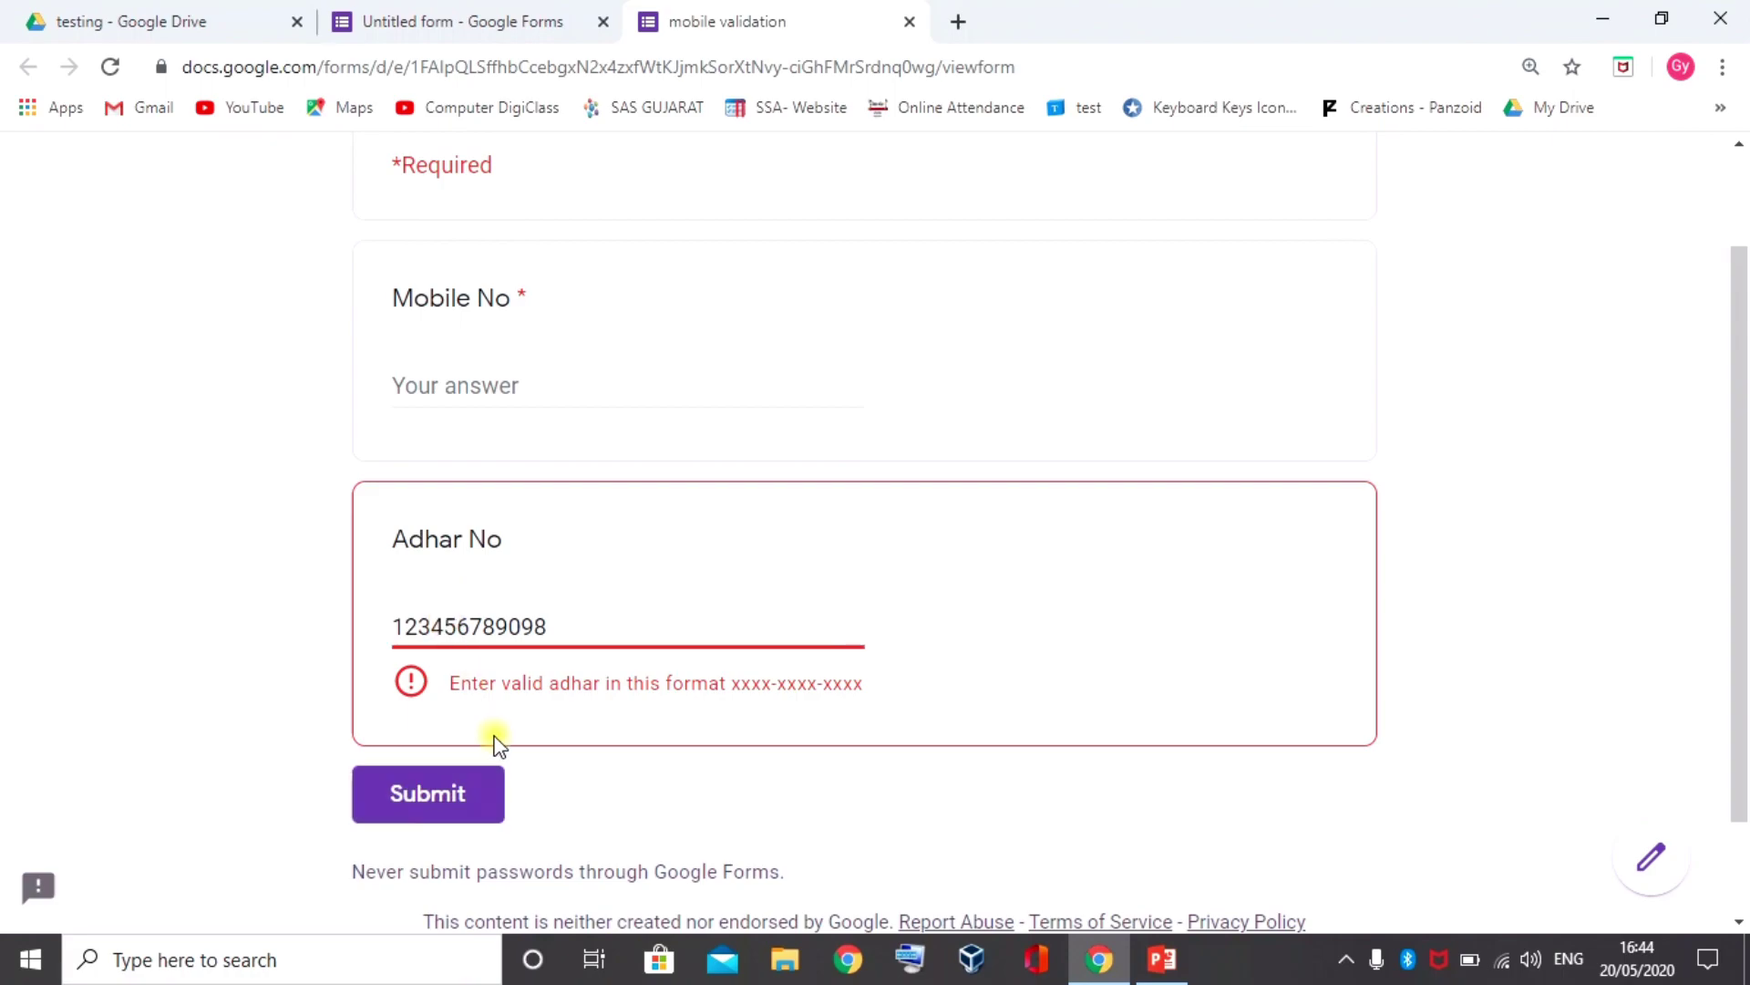
type("-")
left_click(503, 627)
type("-")
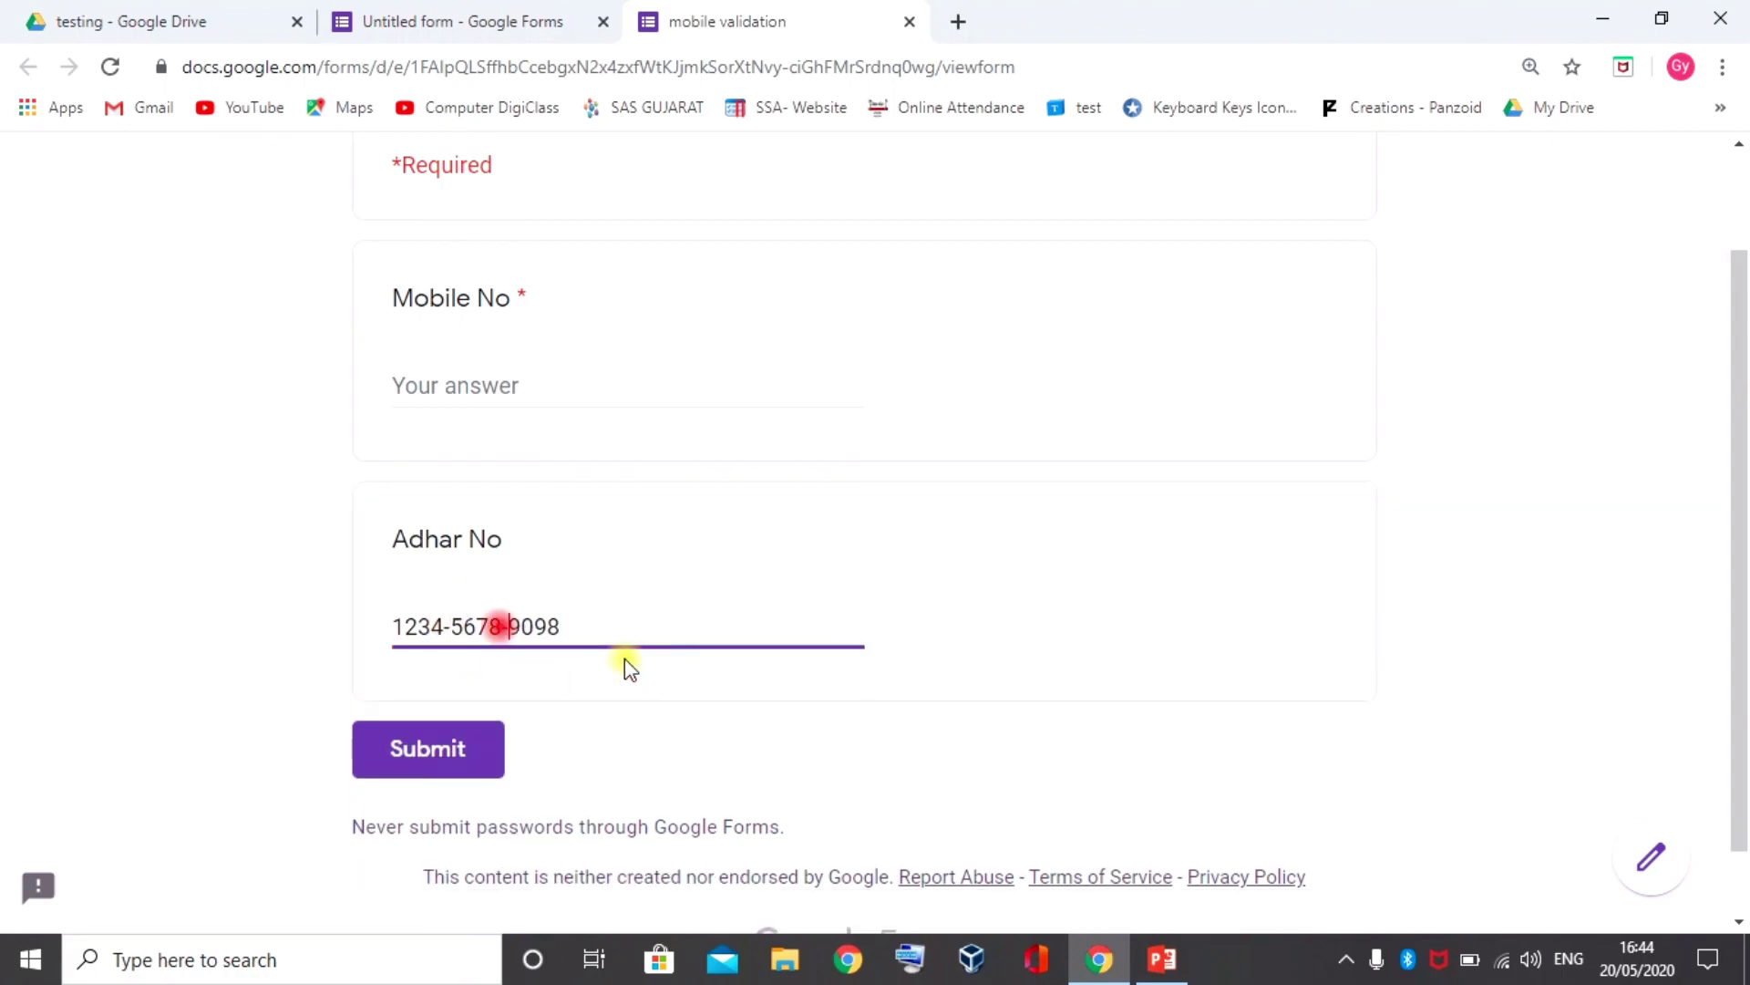
key("Tab")
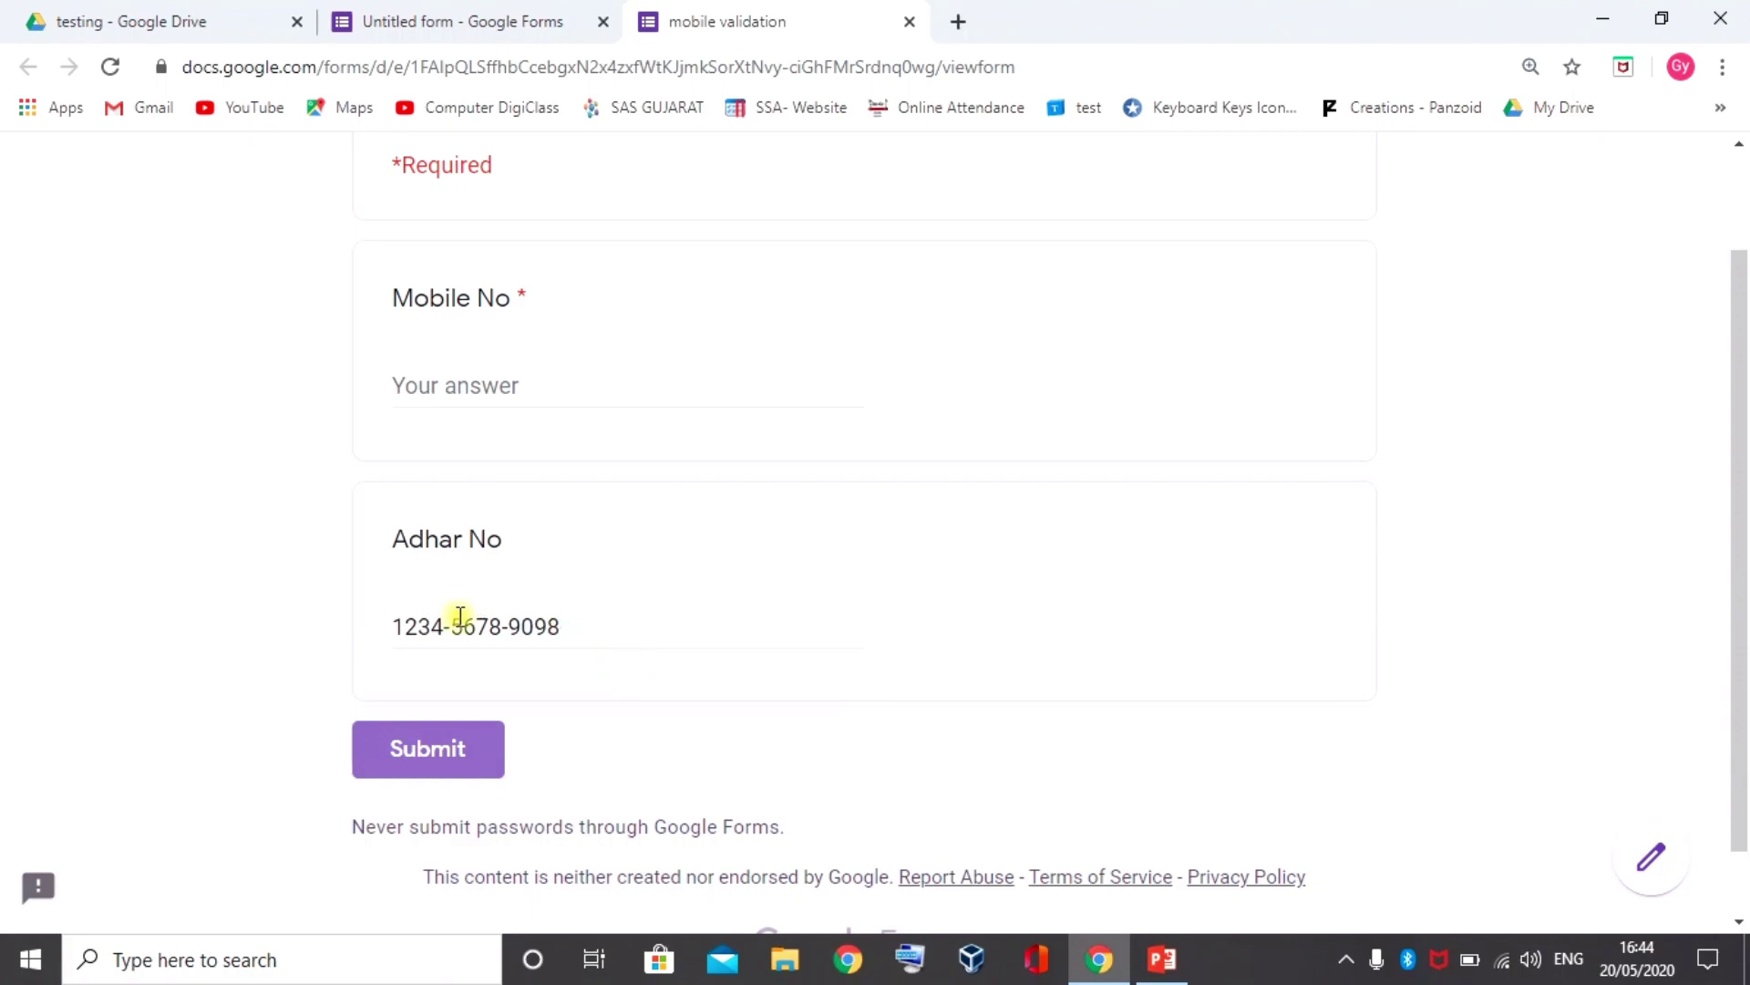
Shift the second hyphen one digit along to test that a misplaced hyphen is rejected
left_click(508, 626)
key("BackSpace")
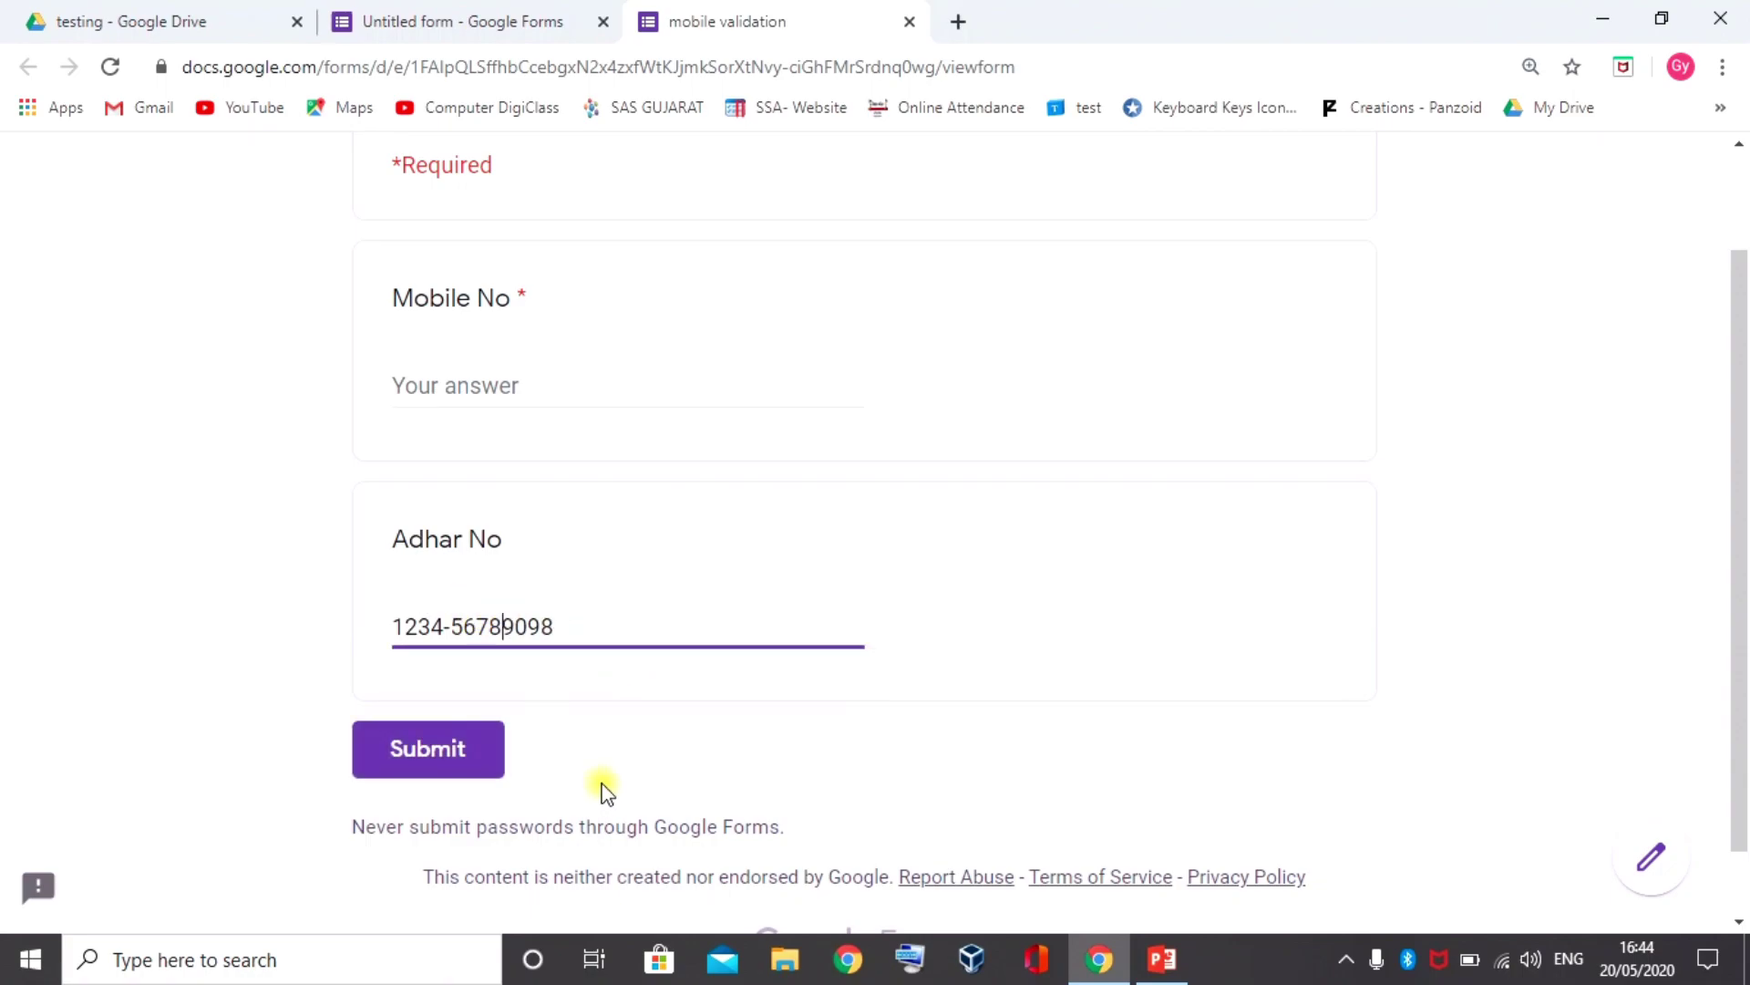
left_click(516, 625)
type("-")
left_click(550, 861)
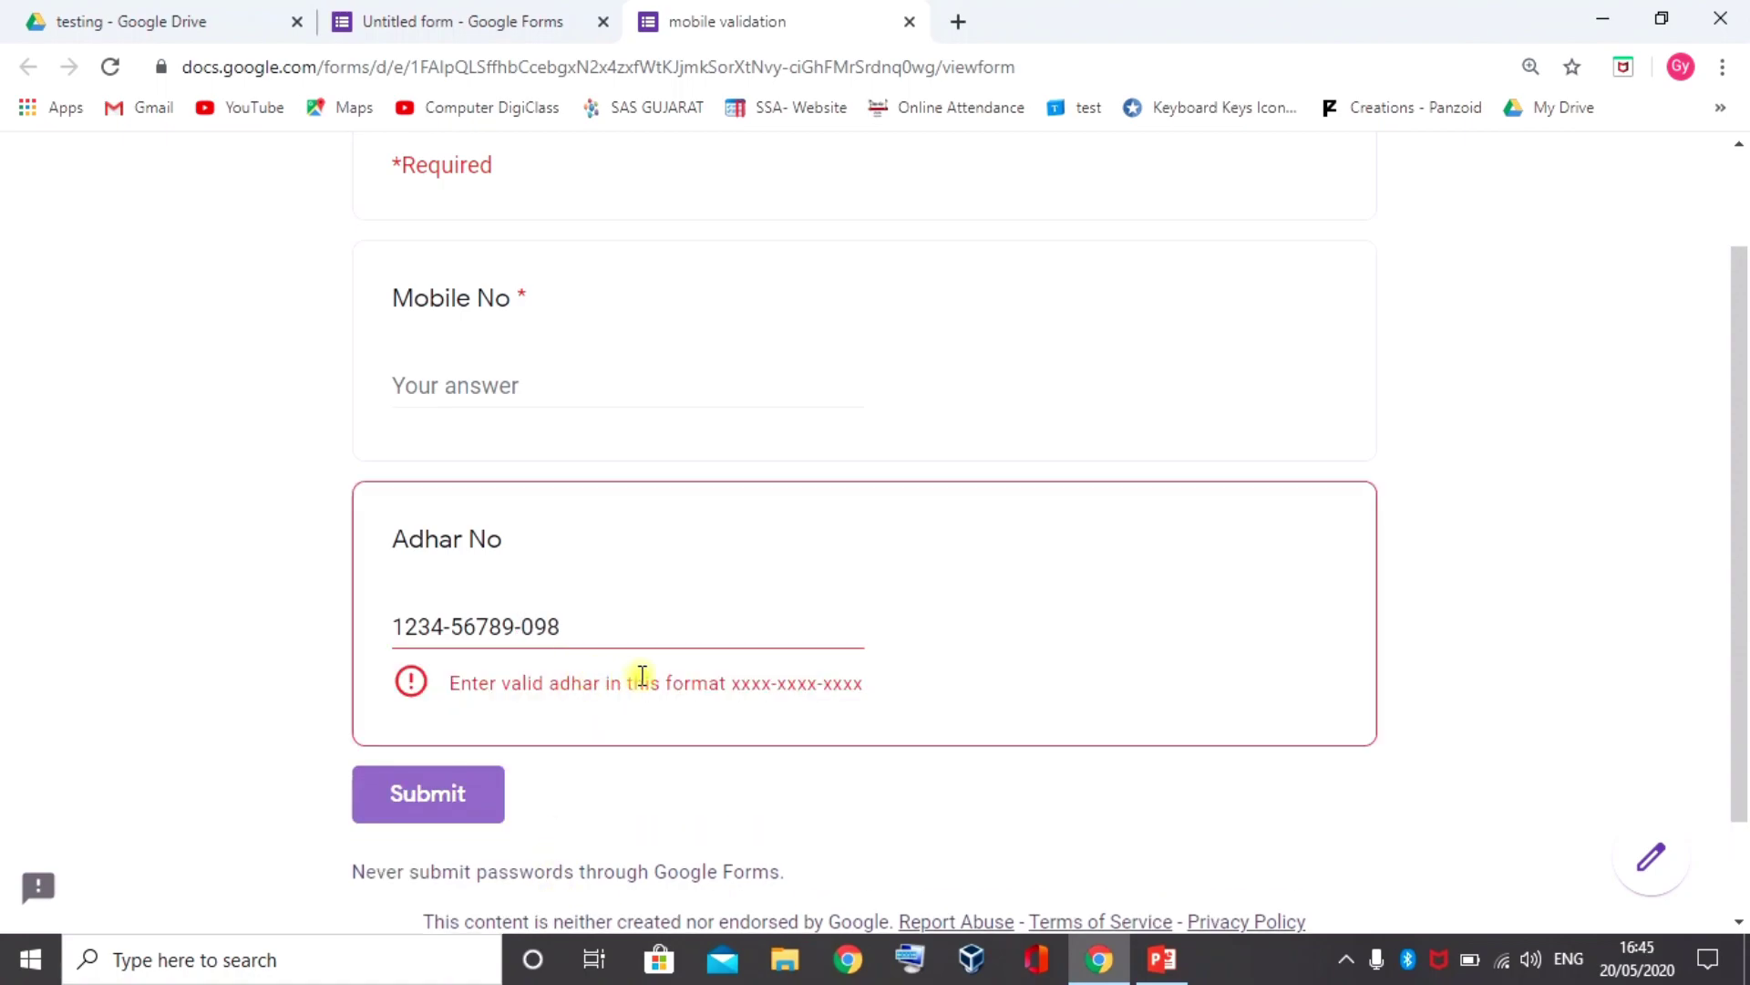
Restore the hyphen to the xxxx-xxxx-xxxx position and submit the test response
left_click(523, 627)
key("BackSpace")
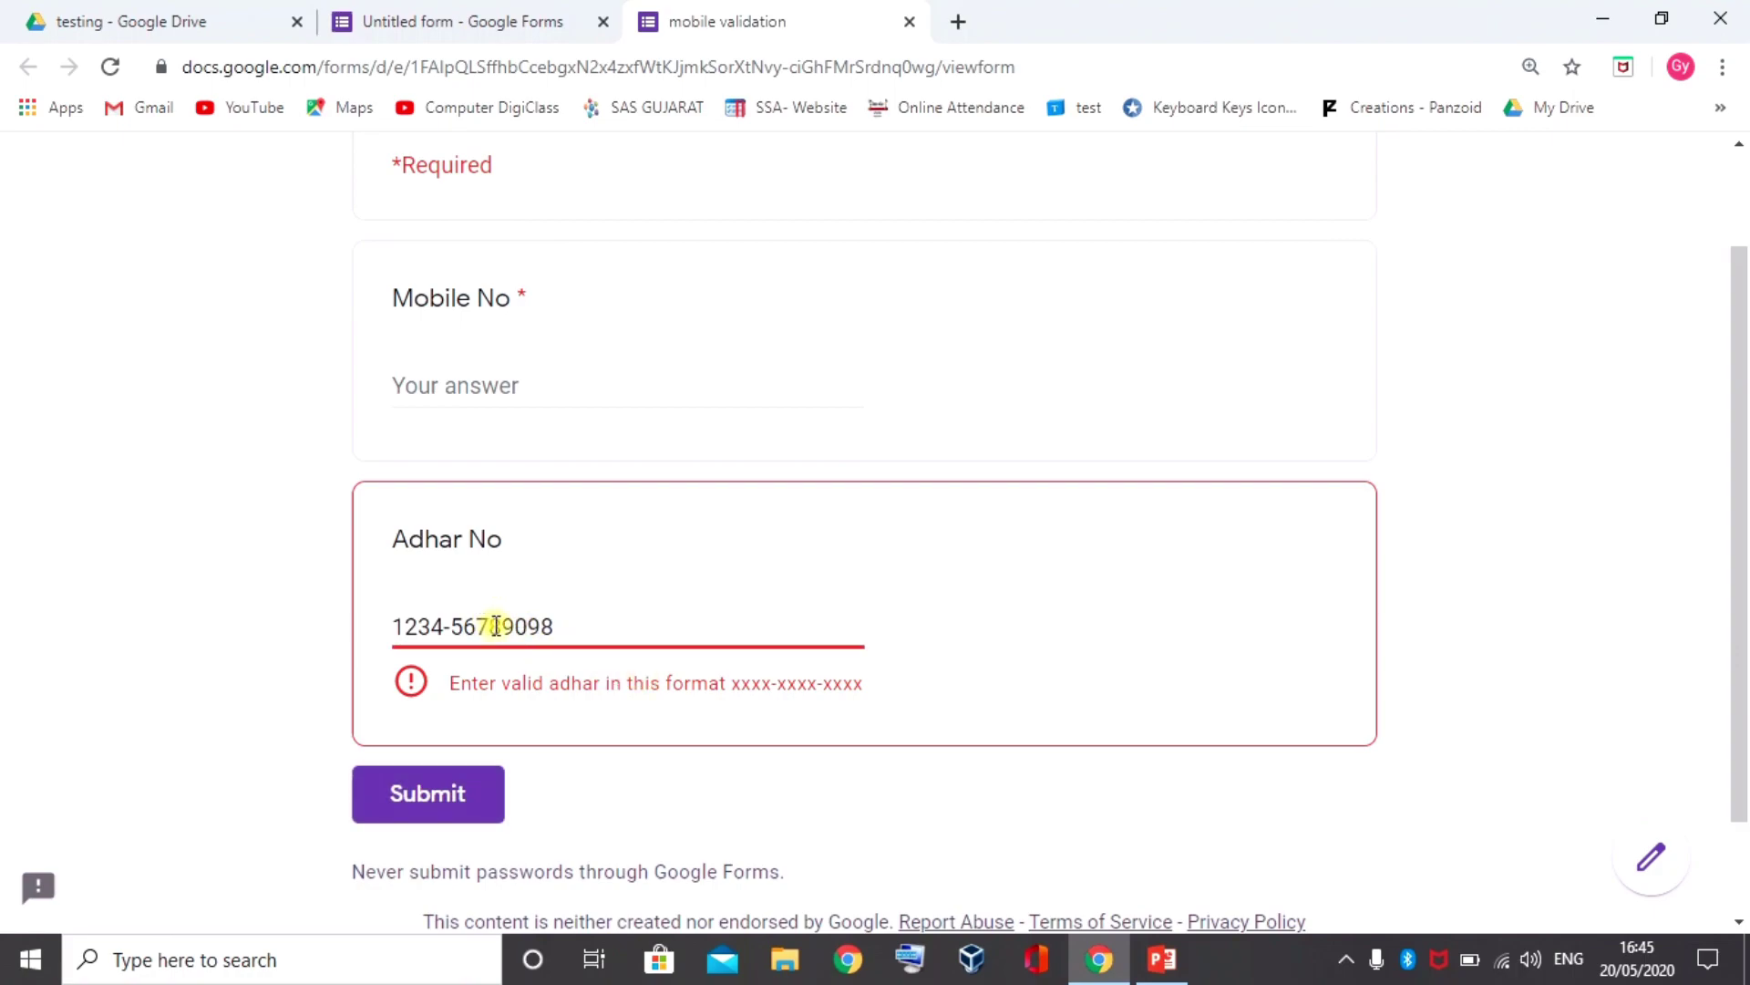
left_click(502, 626)
type("-")
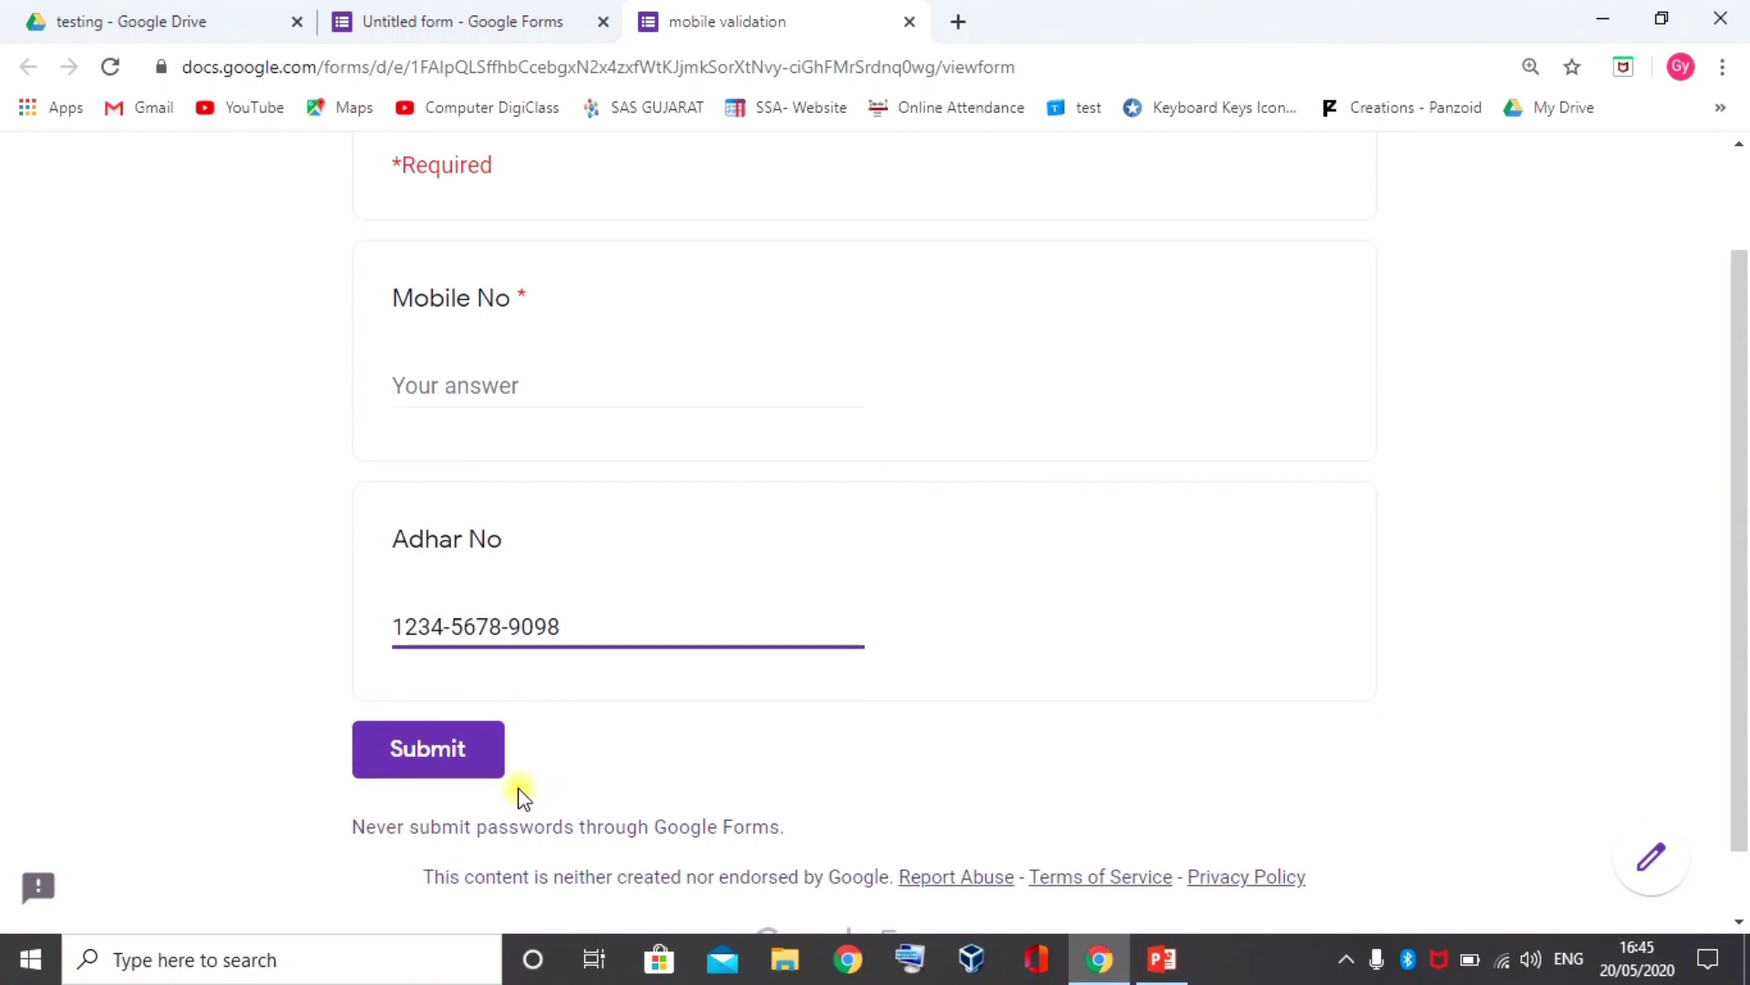
left_click(517, 788)
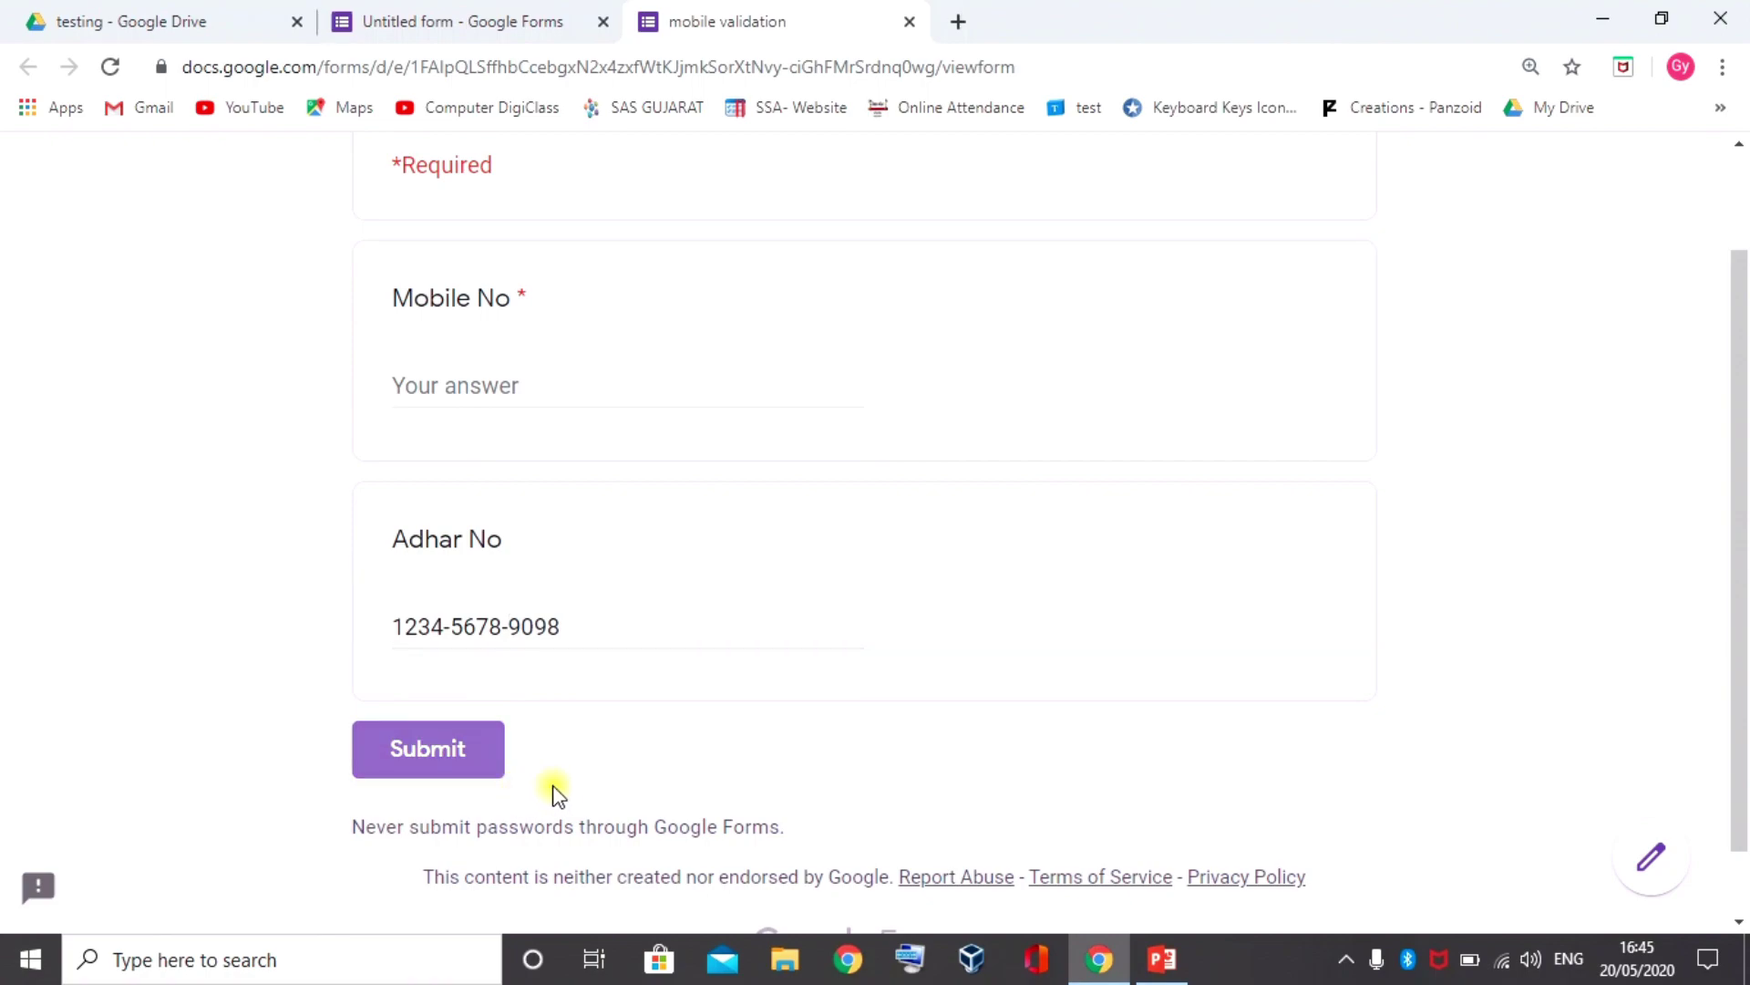